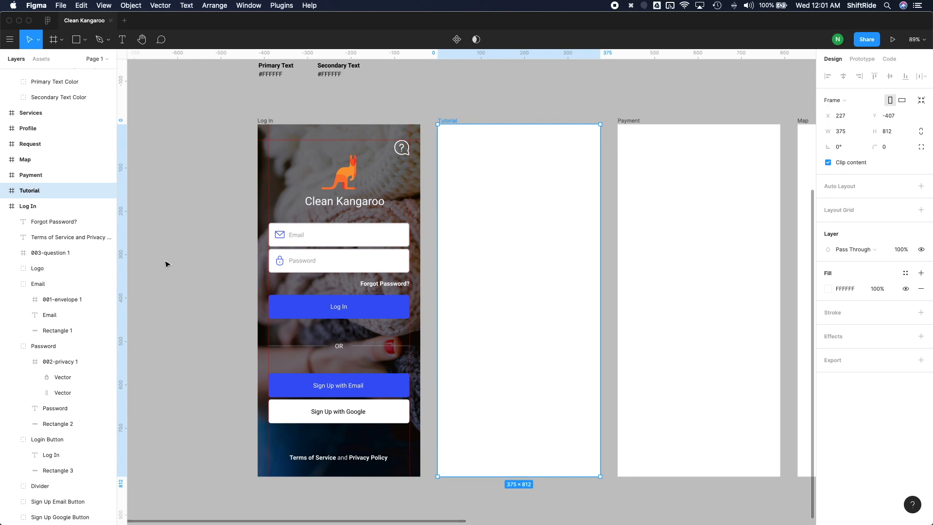
Step: Copy all layers of the Log In frame, from Forgot Password? through Background, into the Tutorial frame
{"action": "scroll", "coordinate": [73, 238], "scroll_direction": "down", "scroll_amount": 1}
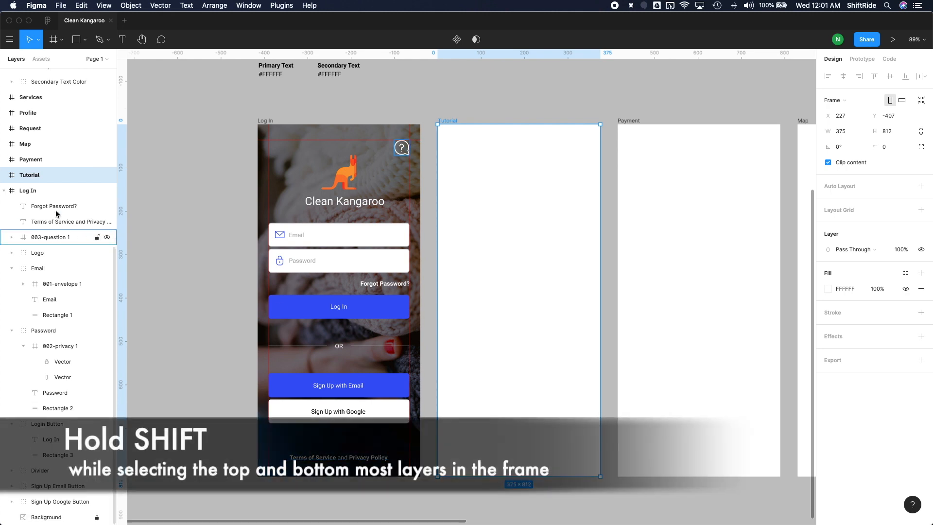
{"action": "left_click", "coordinate": [23, 192]}
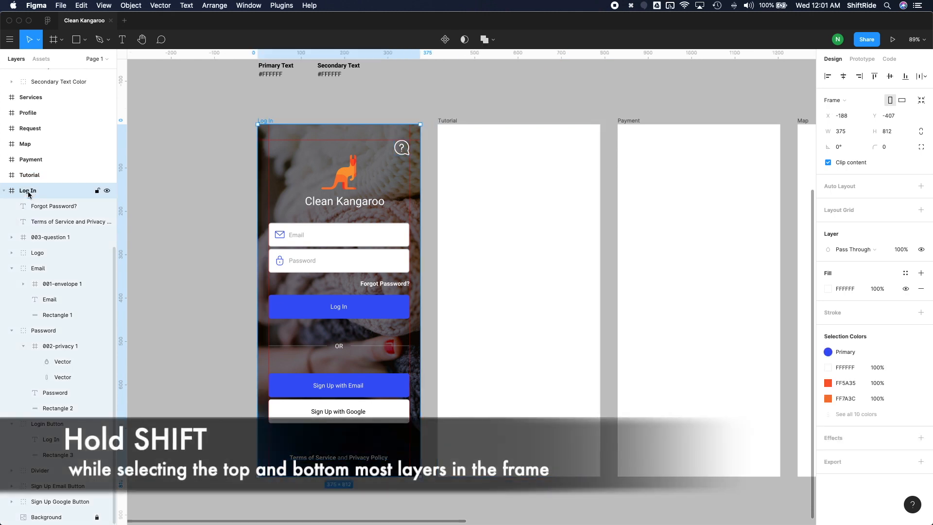
{"action": "left_click", "coordinate": [53, 207]}
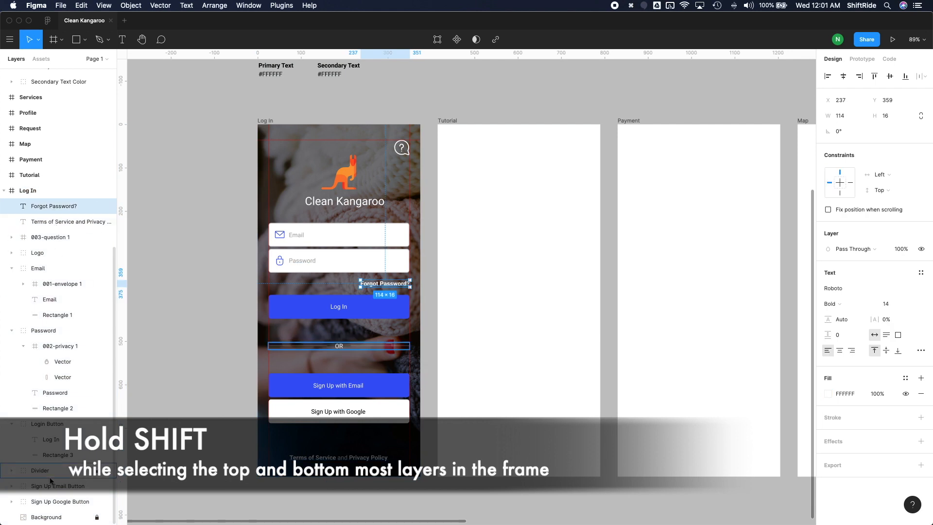
{"action": "left_click", "coordinate": [48, 517], "text": "shift"}
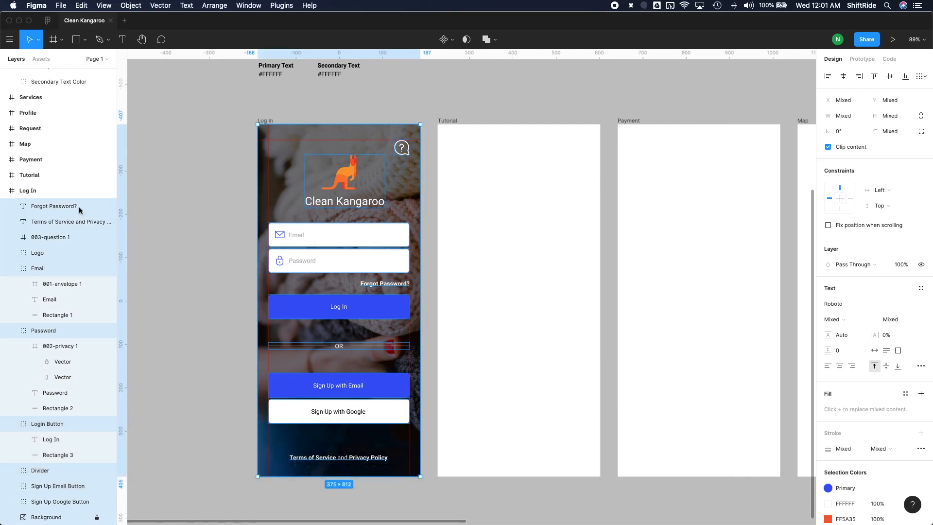
{"action": "key", "text": "super+c"}
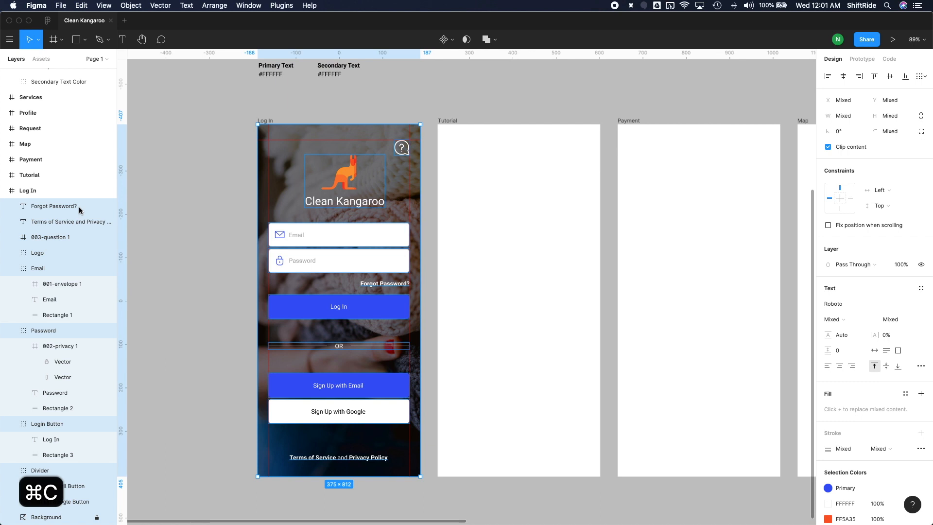
{"action": "left_click", "coordinate": [452, 121]}
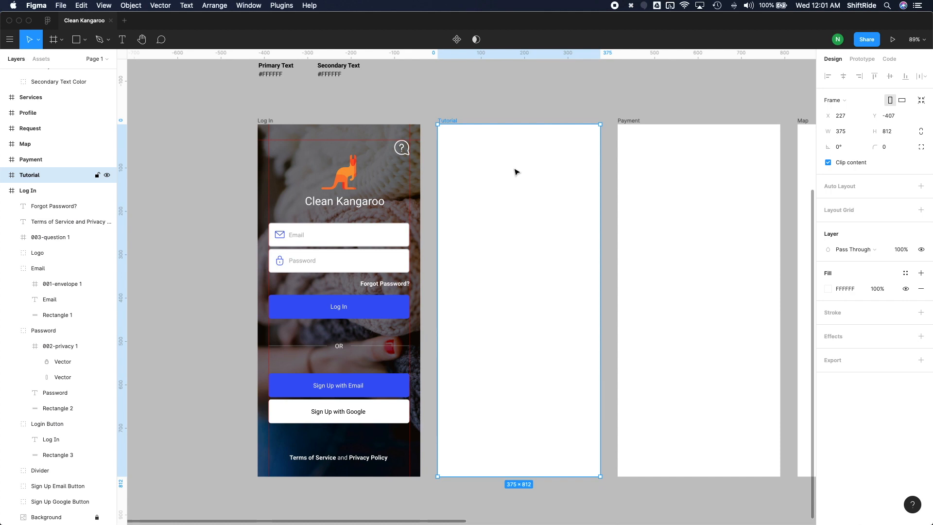
{"action": "key", "text": "cmd+v"}
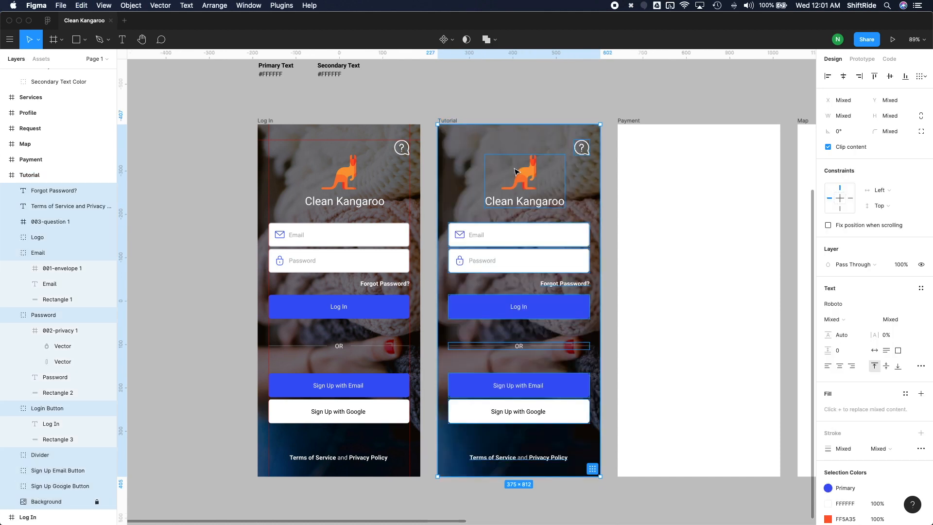
Step: Group the pasted layers in the Tutorial frame and lock the group
{"action": "key", "text": "cmd+g"}
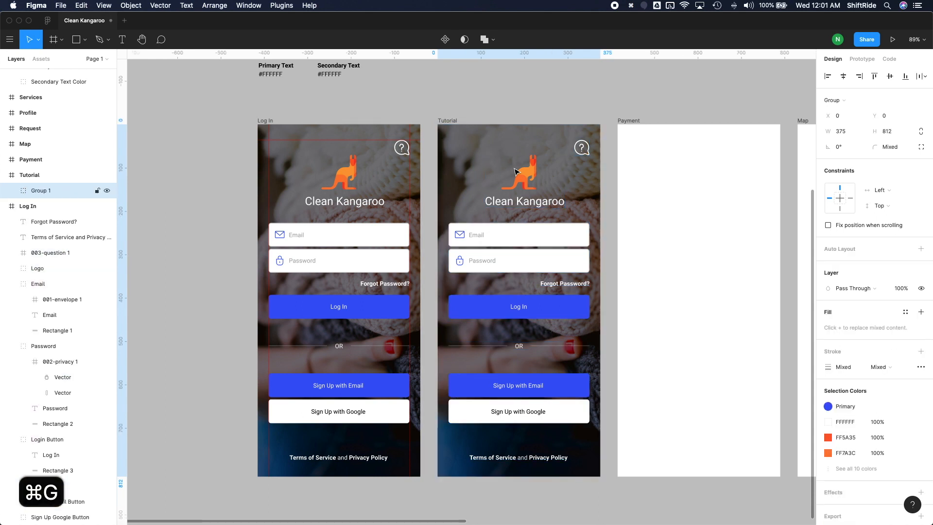
{"action": "scroll", "coordinate": [546, 232], "scroll_direction": "right", "scroll_amount": 1}
{"action": "scroll", "coordinate": [546, 231], "scroll_direction": "right", "scroll_amount": 2}
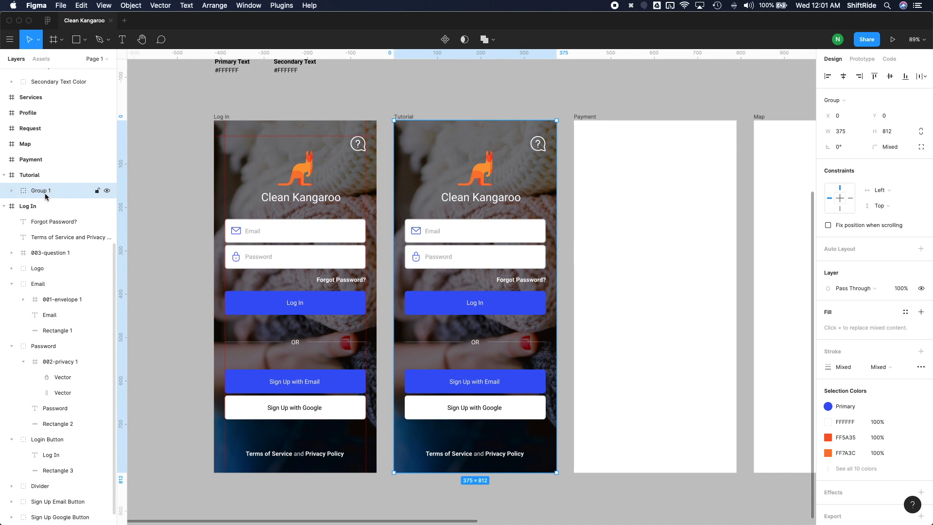
{"action": "left_click", "coordinate": [98, 192]}
Step: Cover the whole Tutorial frame with a 375 × 812 rectangle filled with black (000000) at 55% opacity
{"action": "scroll", "coordinate": [446, 267], "scroll_direction": "right", "scroll_amount": 1}
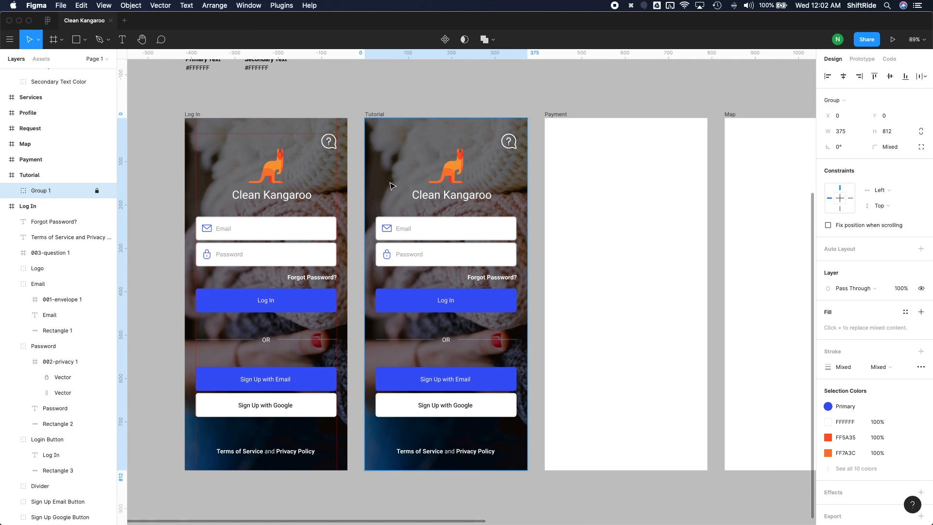
{"action": "key", "text": "r"}
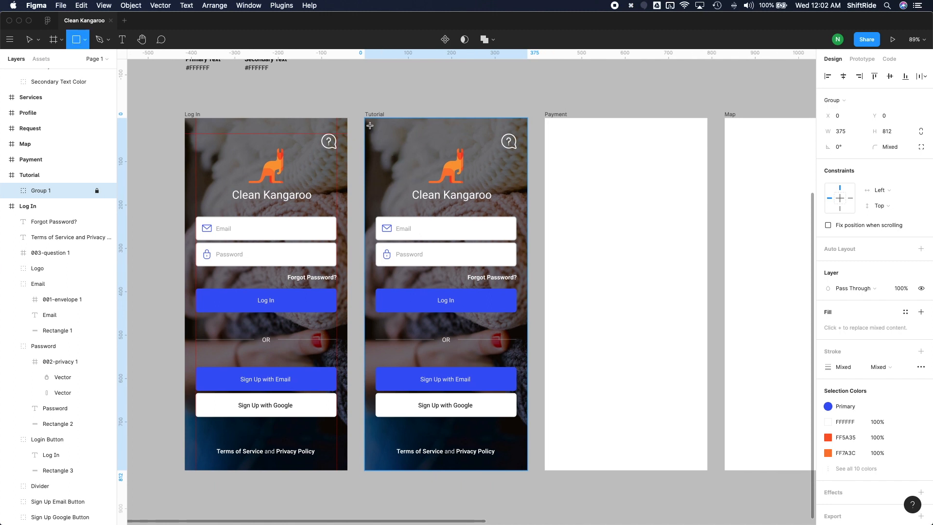
{"action": "left_click_drag", "start_coordinate": [366, 119], "coordinate": [528, 470]}
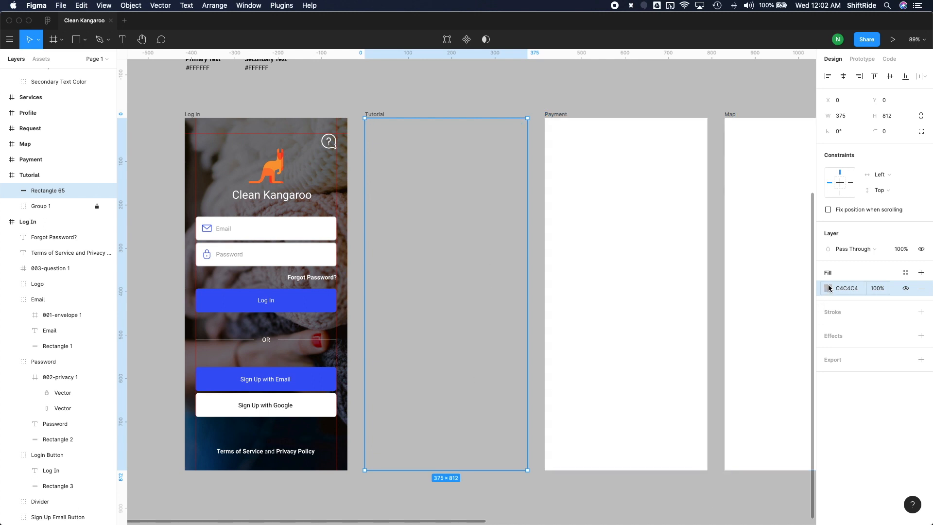
{"action": "left_click", "coordinate": [829, 288]}
{"action": "left_click_drag", "start_coordinate": [731, 338], "coordinate": [673, 416]}
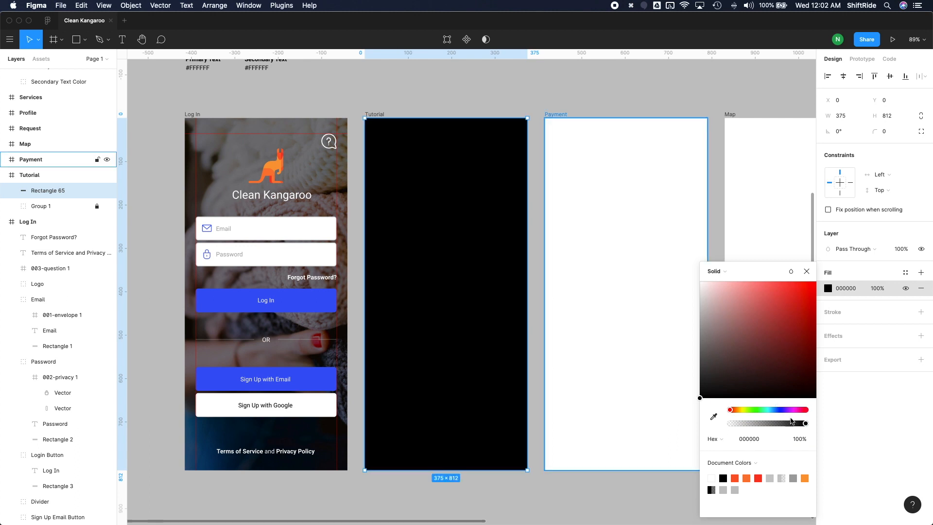
{"action": "left_click_drag", "start_coordinate": [803, 426], "coordinate": [773, 426]}
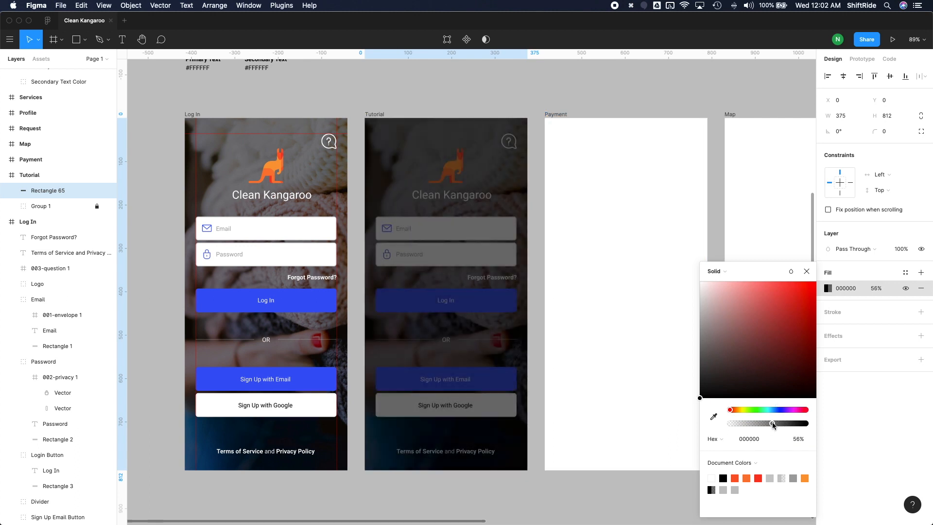
{"action": "left_click_drag", "start_coordinate": [773, 426], "coordinate": [773, 426]}
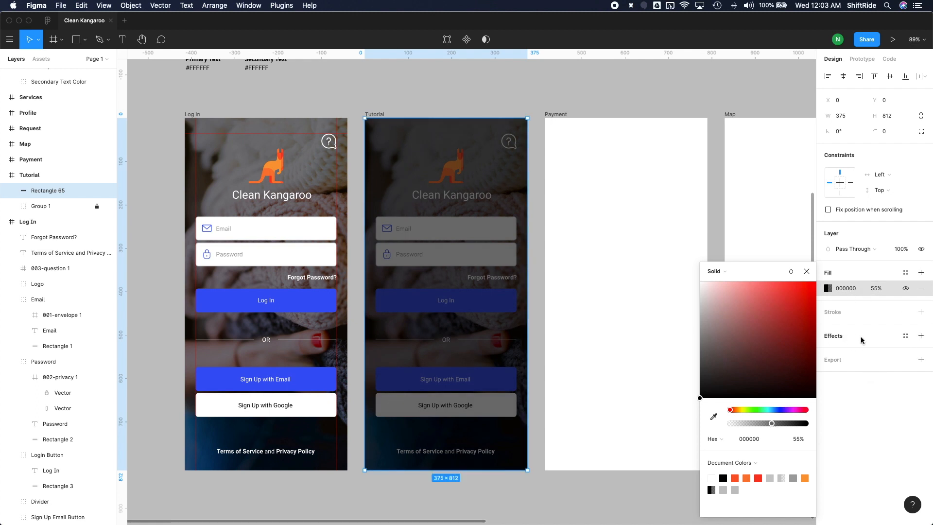
{"action": "left_click", "coordinate": [904, 394]}
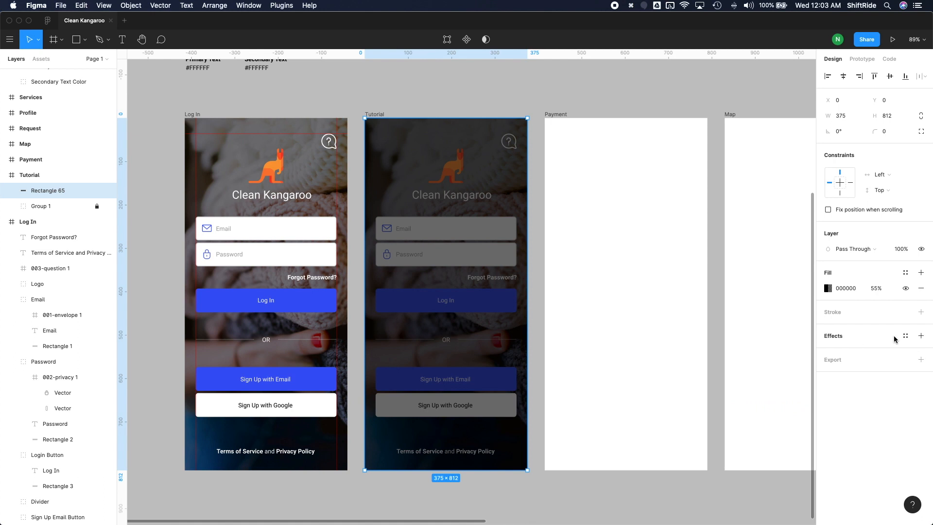
Step: Add a Background Blur effect to the dark overlay rectangle and open the effect's settings
{"action": "left_click", "coordinate": [920, 336]}
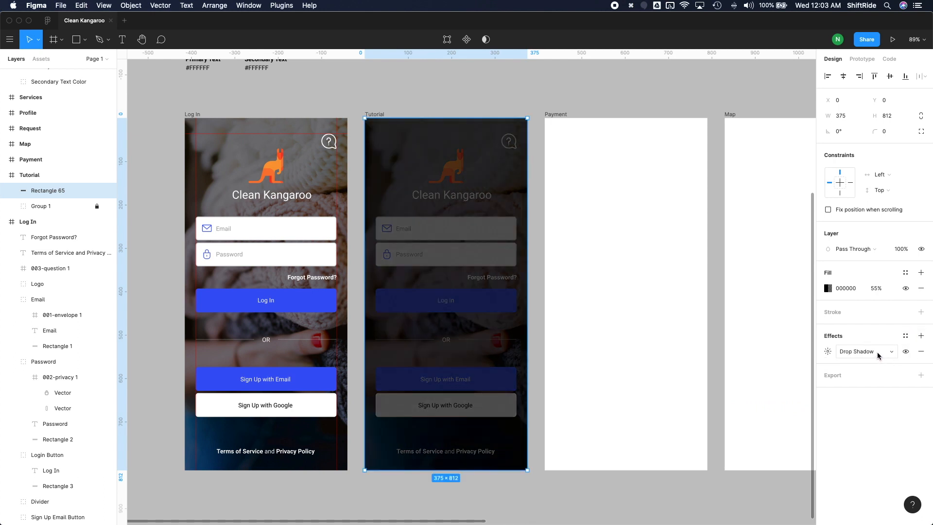
{"action": "left_click", "coordinate": [879, 355]}
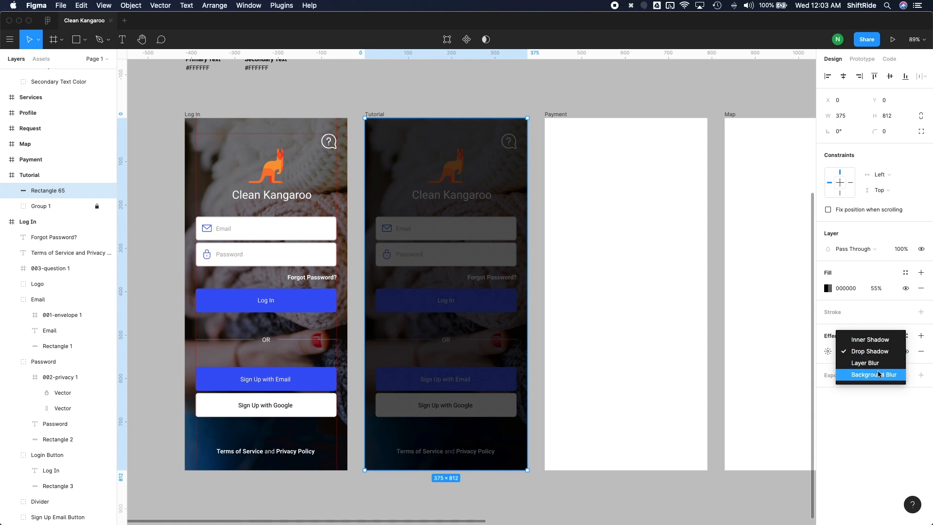
{"action": "left_click", "coordinate": [878, 375]}
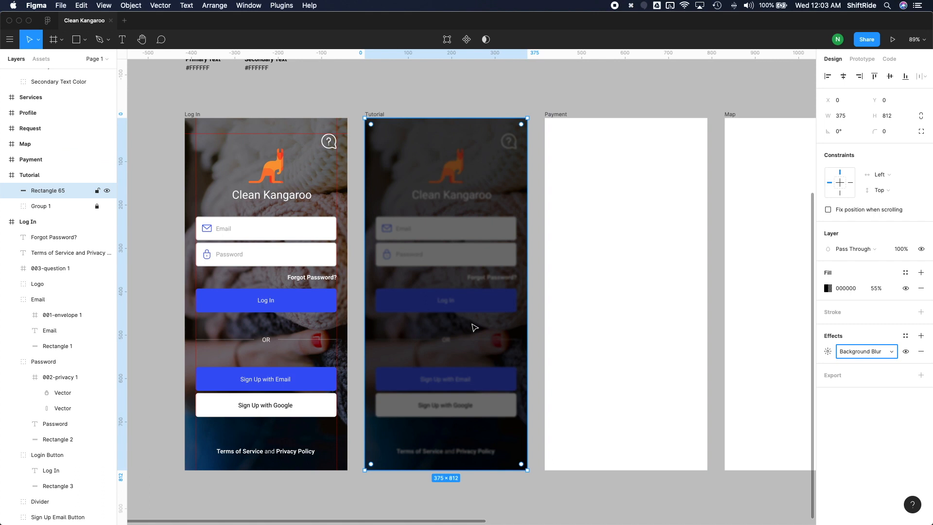
{"action": "left_click", "coordinate": [826, 352]}
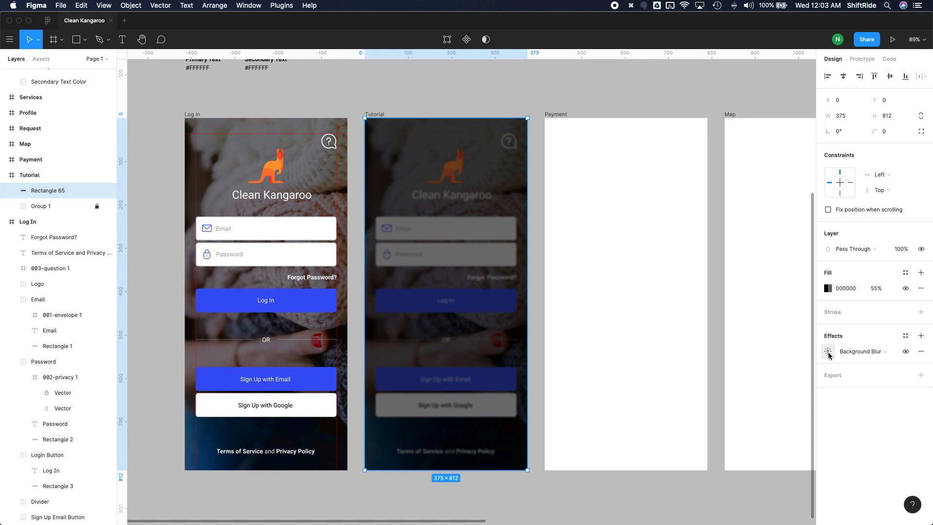
{"action": "left_click", "coordinate": [829, 353]}
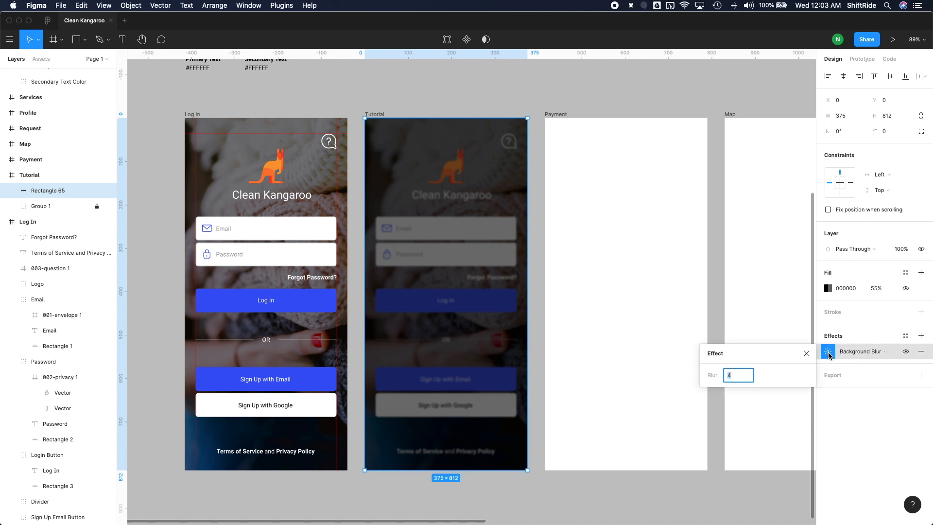
Step: Try background blur values of 10, 15 and 8 on the overlay rectangle
{"action": "type", "text": "10"}
{"action": "key", "text": "Return"}
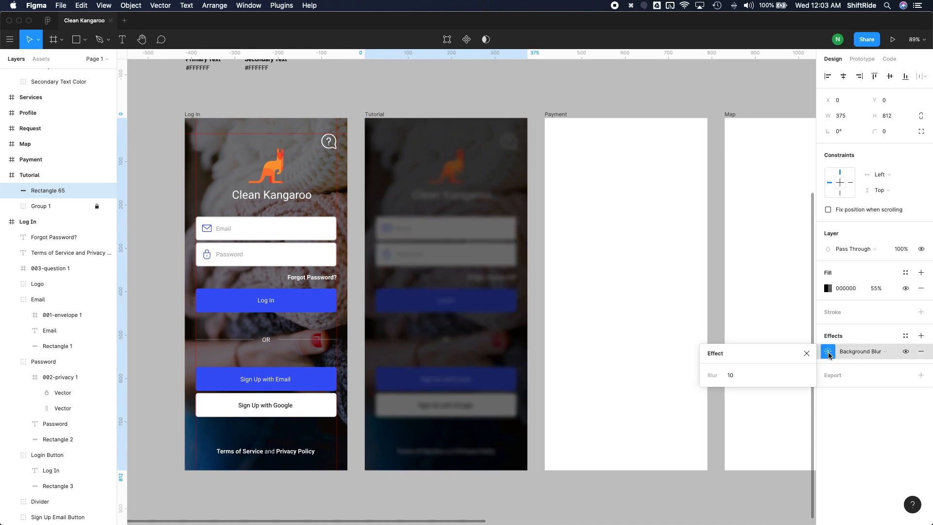
{"action": "left_click", "coordinate": [740, 377]}
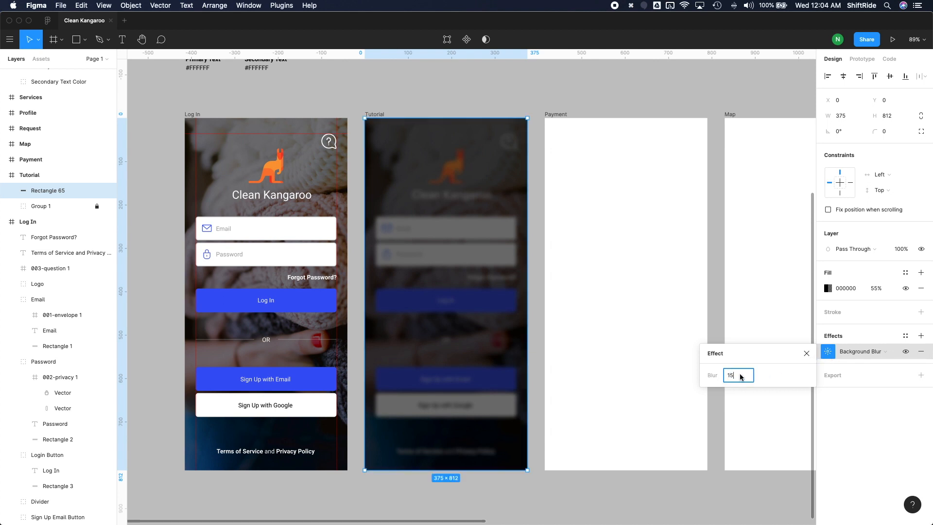
{"action": "key", "text": "Return"}
{"action": "left_click", "coordinate": [740, 376]}
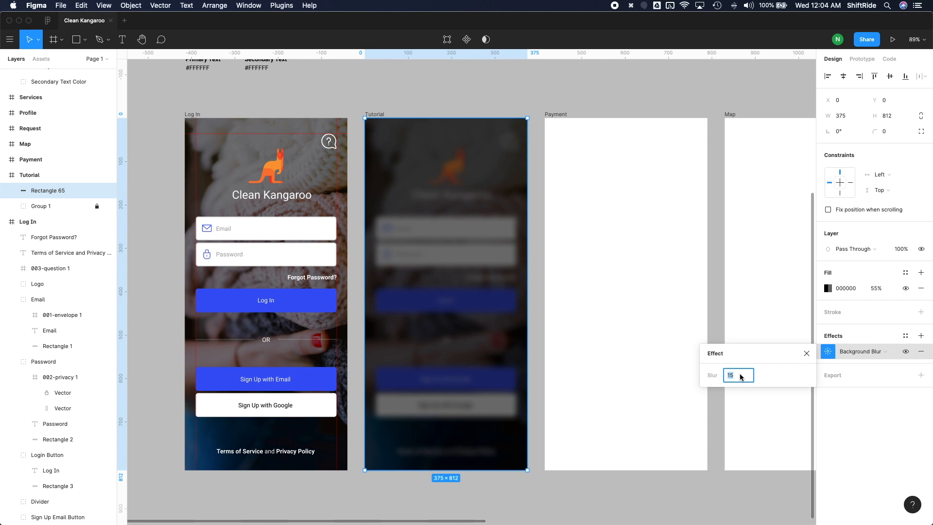
{"action": "type", "text": "8"}
{"action": "key", "text": "Return"}
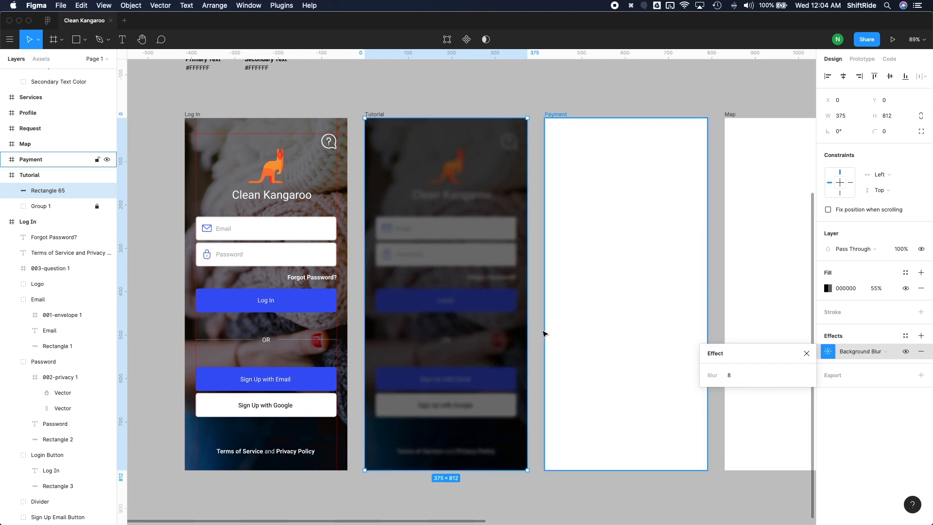
Step: Set the overlay rectangle's background blur to 5 and deselect it
{"action": "left_click", "coordinate": [747, 375]}
{"action": "type", "text": "5"}
{"action": "left_click", "coordinate": [539, 282]}
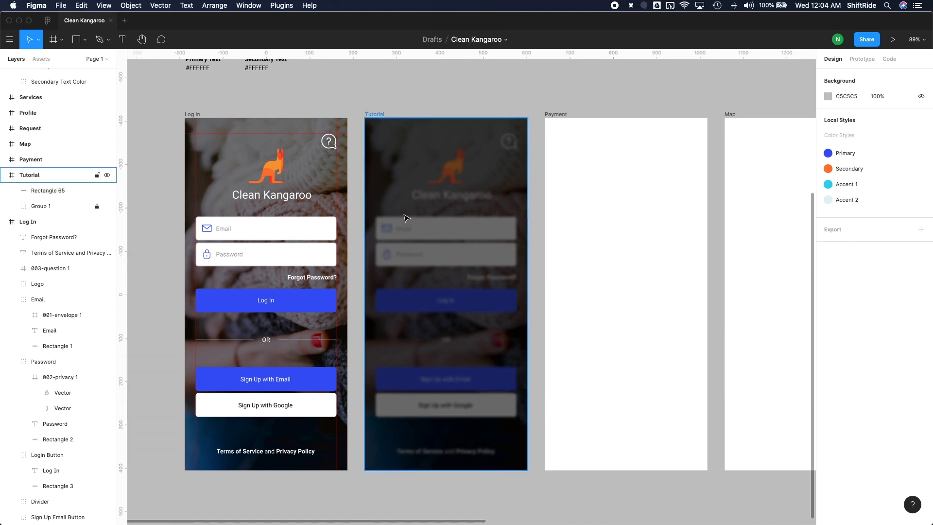
Step: Draw a card rectangle about 293 × 415 over the Tutorial overlay and centre it horizontally in the frame
{"action": "key", "text": "r"}
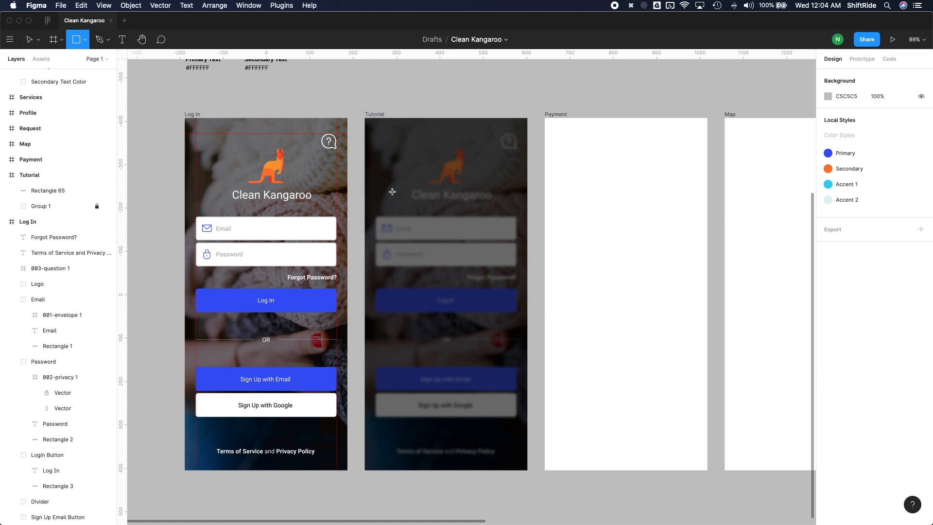
{"action": "mouse_move", "coordinate": [392, 191]}
{"action": "left_mouse_down"}
{"action": "mouse_move", "coordinate": [444, 312]}
{"action": "mouse_move", "coordinate": [502, 337]}
{"action": "mouse_move", "coordinate": [511, 364]}
{"action": "left_mouse_up"}
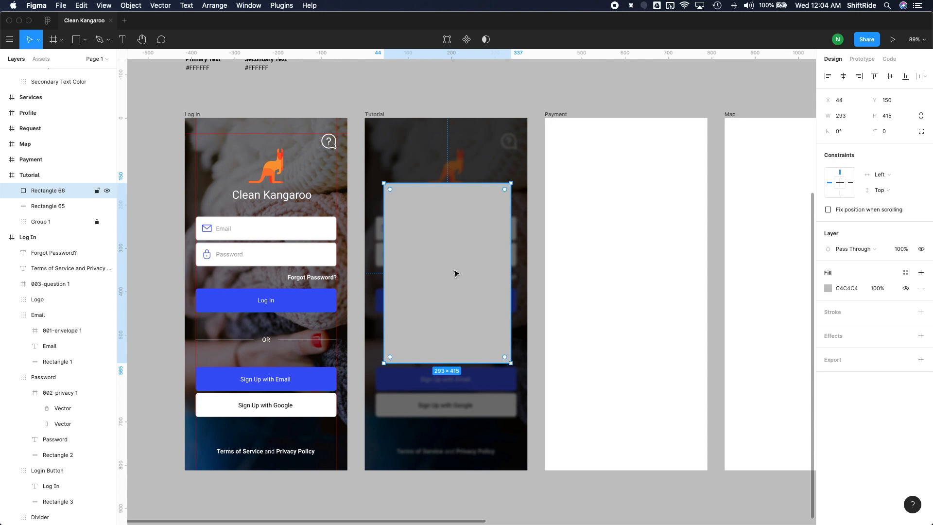
{"action": "left_click", "coordinate": [844, 78]}
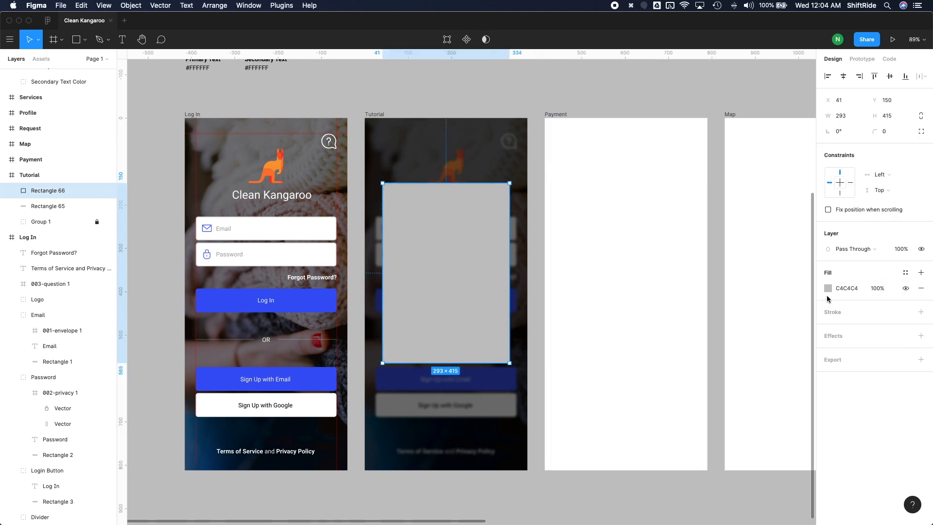
Step: Fill the card rectangle with white (FFFFFF) and set its corner radius to 25
{"action": "left_click", "coordinate": [830, 290]}
{"action": "left_click_drag", "start_coordinate": [744, 303], "coordinate": [645, 249]}
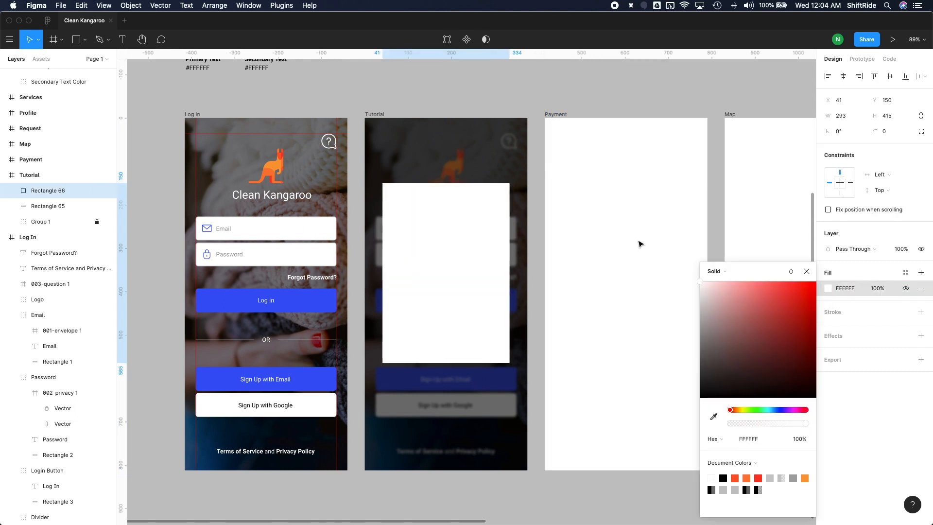
{"action": "key", "text": "Escape"}
{"action": "left_click", "coordinate": [885, 134]}
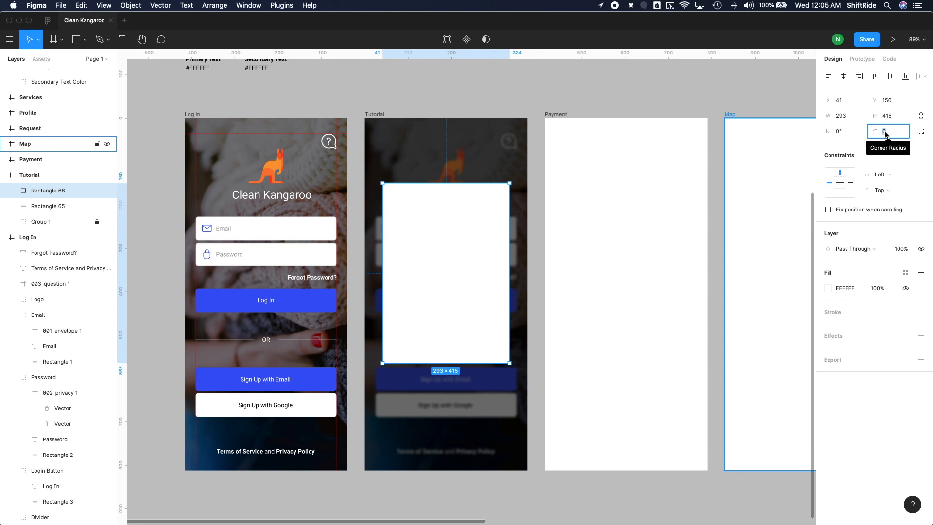
{"action": "type", "text": "25"}
{"action": "key", "text": "Return"}
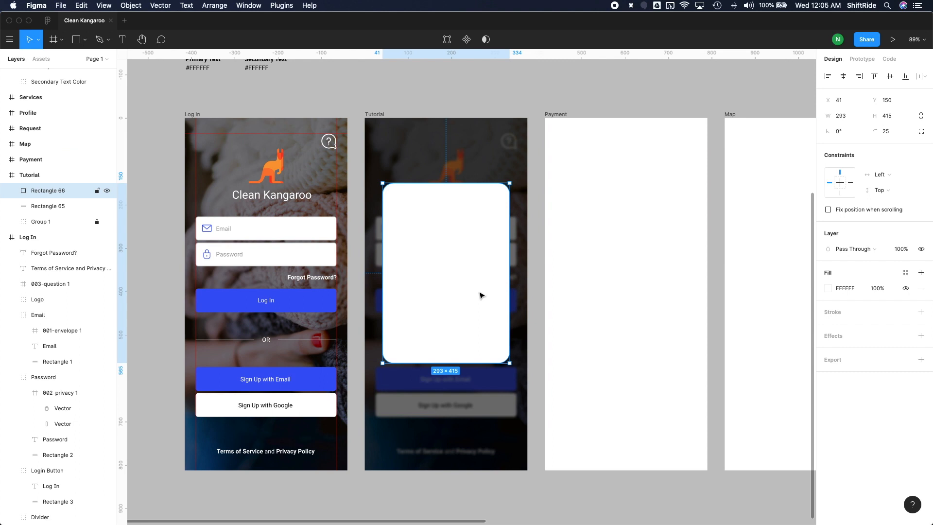
Step: Add the text "Title" near the middle of the white card and set its font size to 22
{"action": "key", "text": "t"}
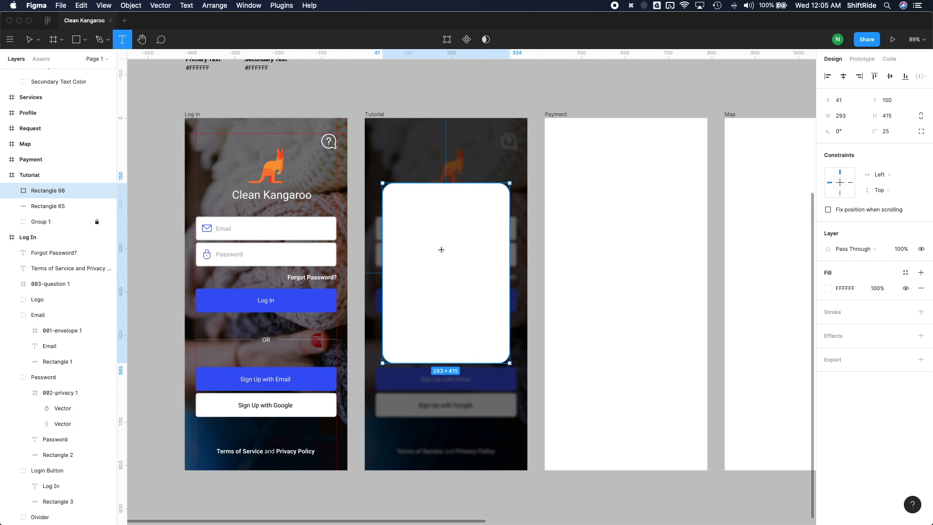
{"action": "left_click", "coordinate": [443, 247]}
{"action": "type", "text": "Ti"}
{"action": "key", "text": "Escape"}
{"action": "left_click", "coordinate": [886, 305]}
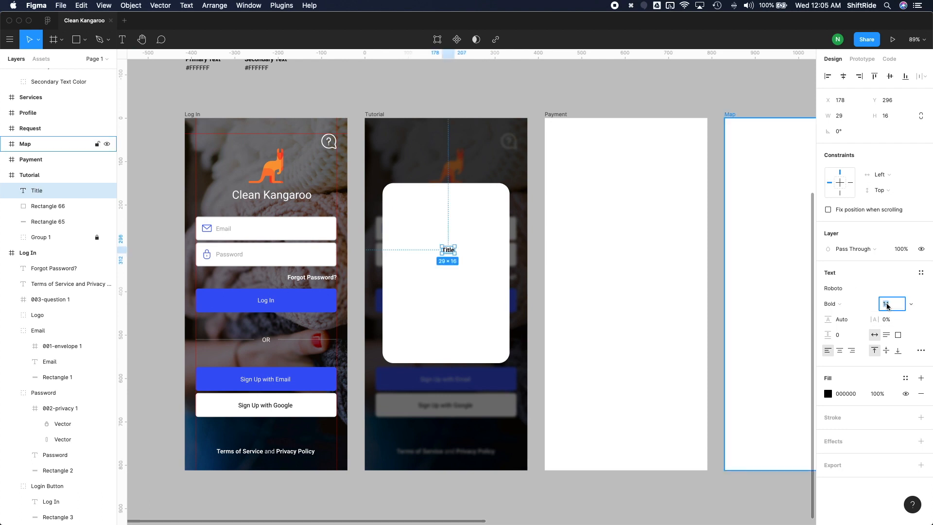
{"action": "type", "text": "22"}
{"action": "key", "text": "Return"}
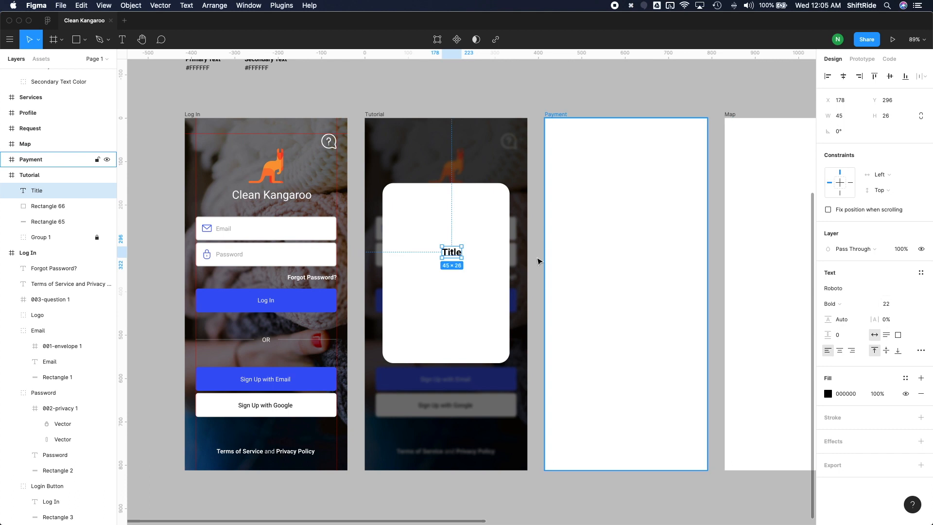
Step: Centre the "Title" text horizontally on the white card and place a copy just below it reading "Body"
{"action": "left_click", "coordinate": [451, 207], "text": "shift"}
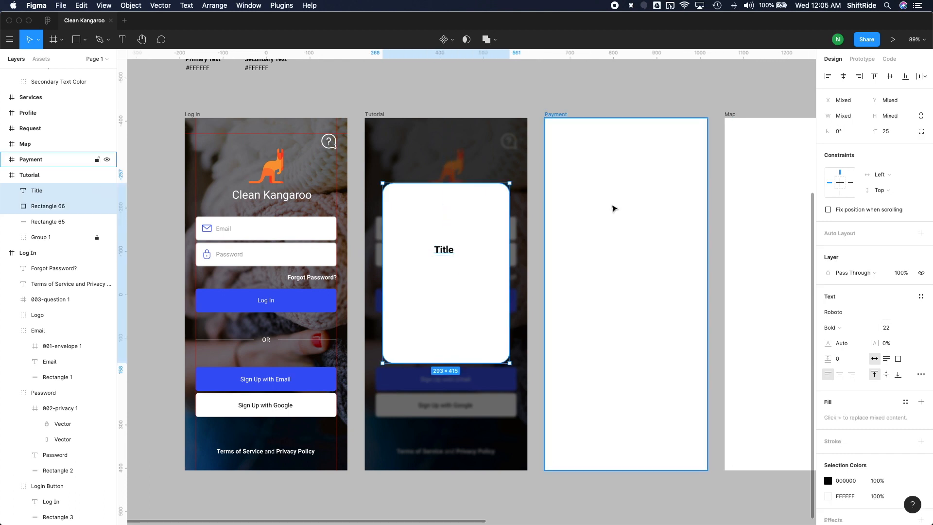
{"action": "left_click", "coordinate": [843, 76]}
{"action": "left_click", "coordinate": [455, 249]}
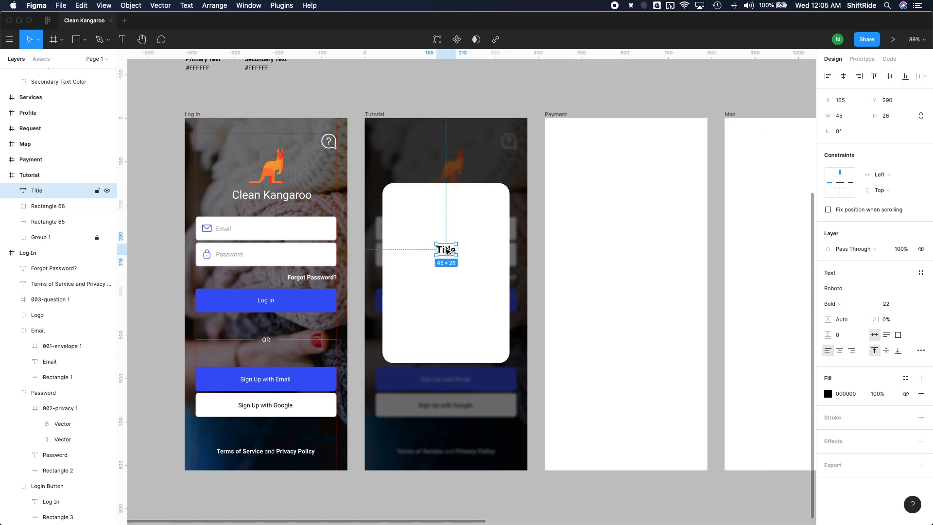
{"action": "left_click_drag", "start_coordinate": [447, 253], "coordinate": [447, 272]}
{"action": "double_click", "coordinate": [446, 270]}
{"action": "type", "text": "Body"}
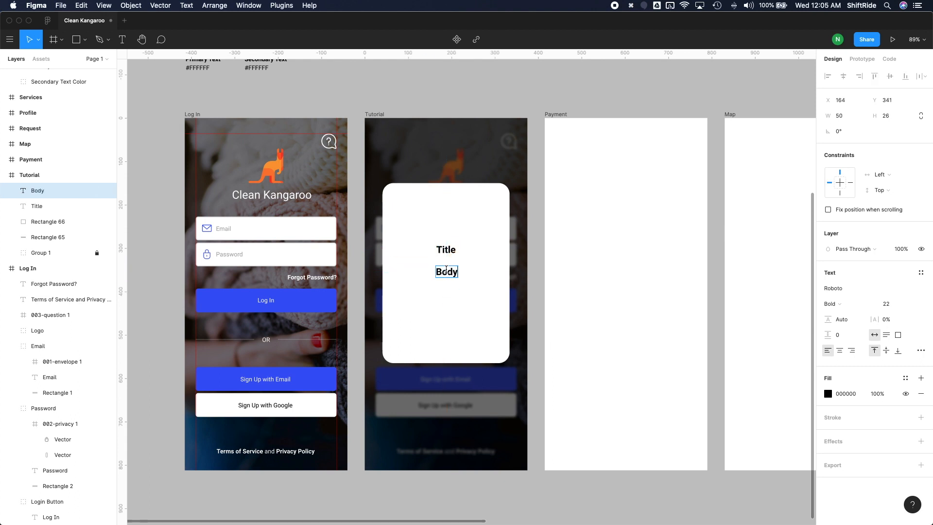
{"action": "key", "text": "Escape"}
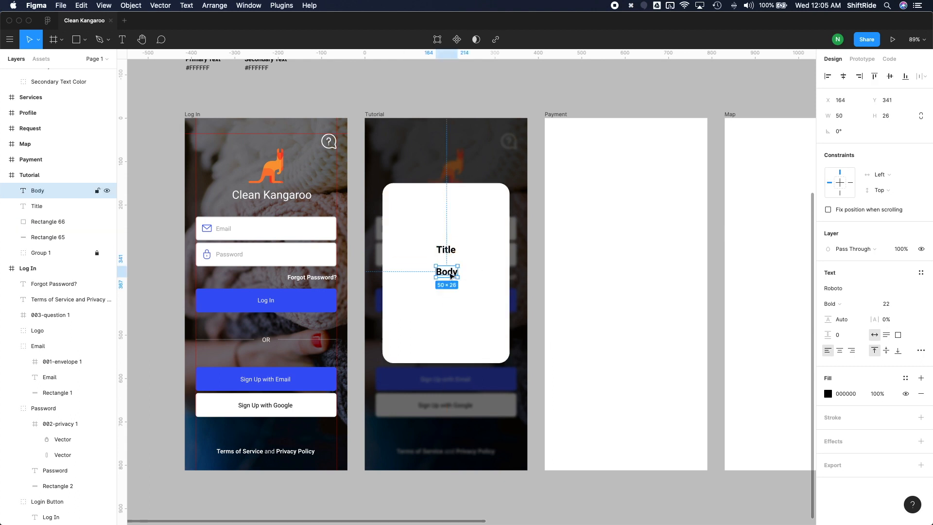
Step: Set the "Body" text to the Regular weight with a font size of 14
{"action": "left_click", "coordinate": [832, 304]}
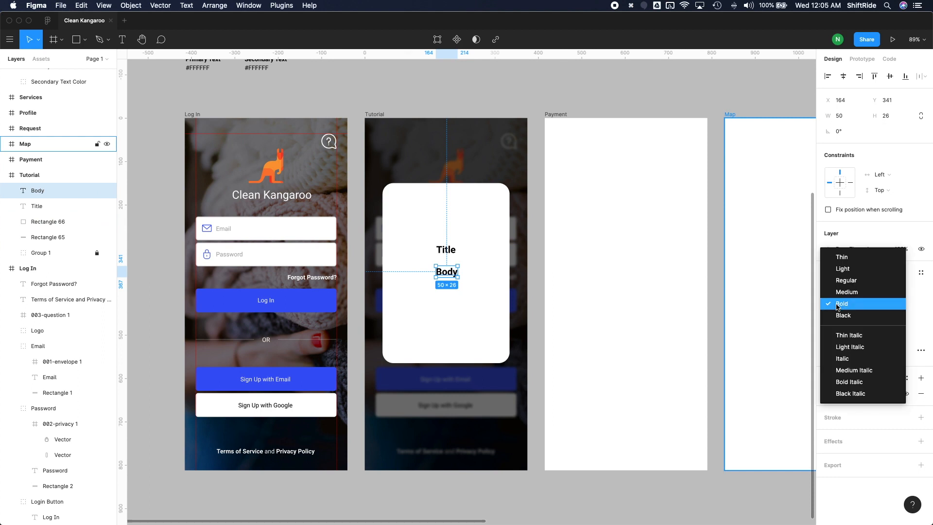
{"action": "left_click", "coordinate": [850, 282]}
{"action": "left_click", "coordinate": [883, 304]}
{"action": "type", "text": "14"}
{"action": "key", "text": "Return"}
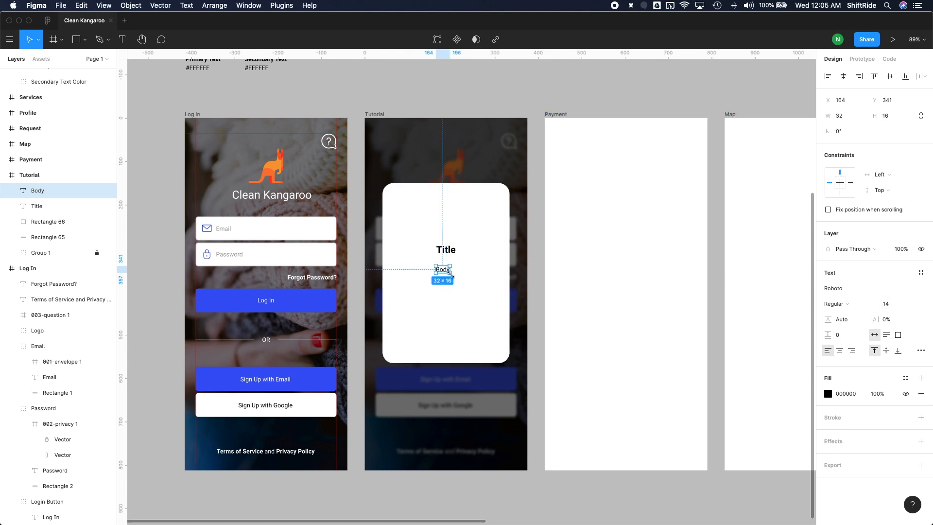
Step: Replace the "Body" text with a long unbroken line of random placeholder characters
{"action": "double_click", "coordinate": [441, 270]}
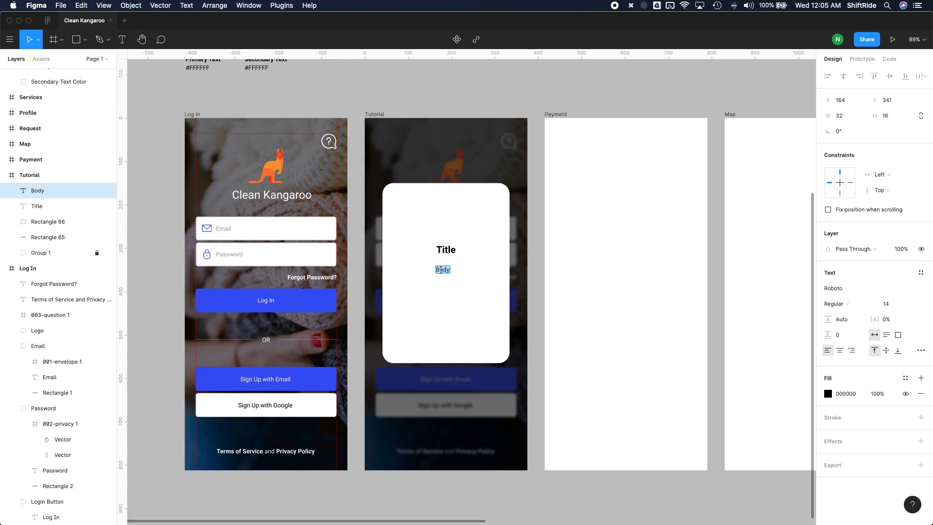
{"action": "type", "text": "kLKASJDFLKADSFLKJ"}
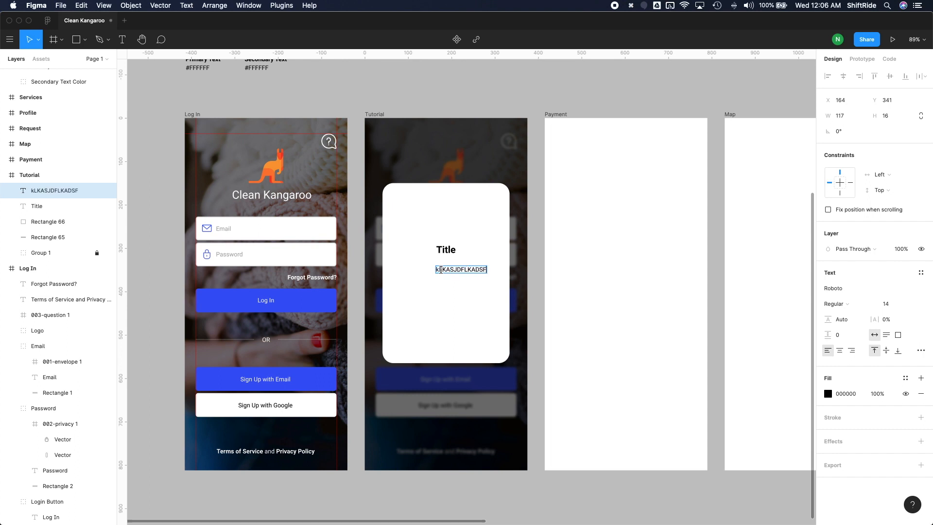
{"action": "key", "text": "BackSpace"}
{"action": "key", "text": "BackSpace"}
{"action": "key", "text": "BackSpace"}
{"action": "key", "text": "BackSpace"}
{"action": "type", "text": "askldfjalksdjfkljaskldfja"}
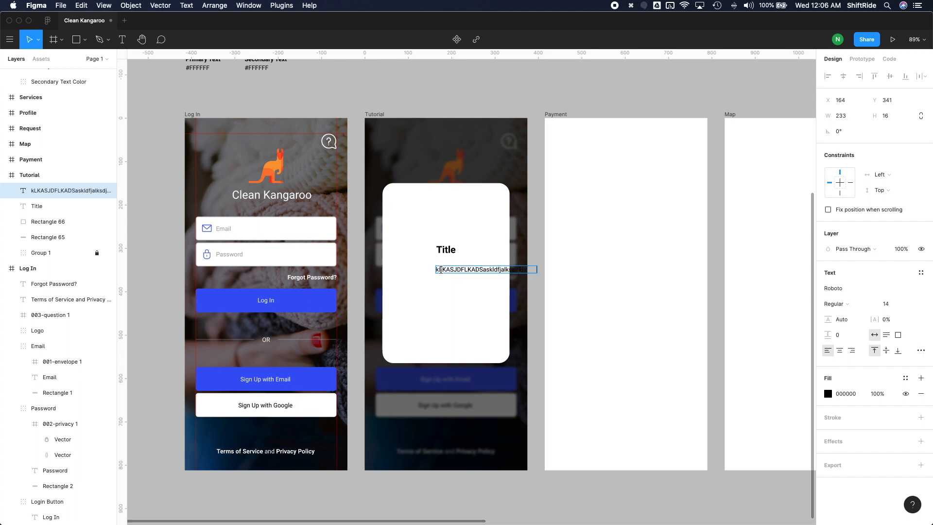
{"action": "type", "text": "sdlkfjasdkf"}
{"action": "key", "text": "Escape"}
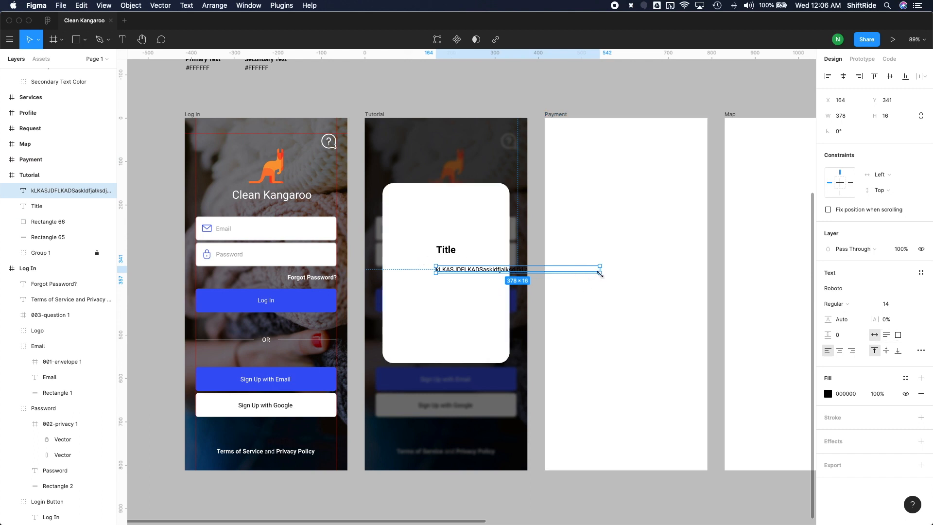
Step: Resize the body text box to about 158 × 87 so it wraps, and centre it horizontally on the card
{"action": "left_click_drag", "start_coordinate": [599, 276], "coordinate": [474, 276]}
{"action": "left_click", "coordinate": [445, 247], "text": "shift"}
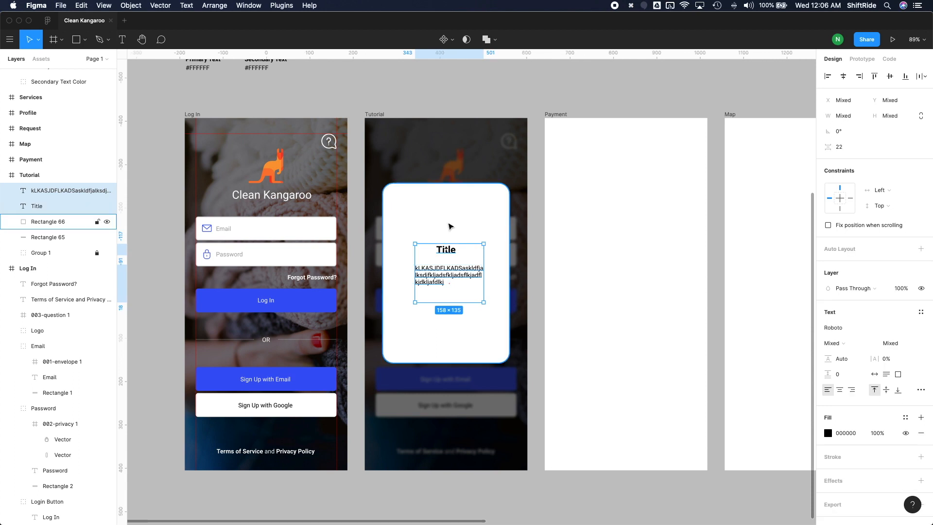
{"action": "left_click", "coordinate": [450, 226], "text": "shift"}
{"action": "left_click", "coordinate": [469, 294]}
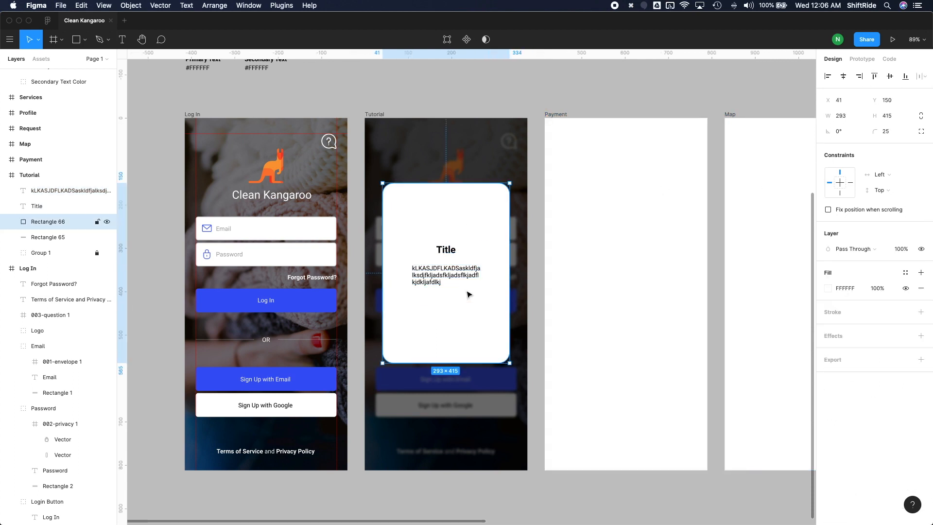
Step: Extend the body placeholder text with more random filler words to fill about five lines
{"action": "left_click", "coordinate": [438, 281]}
{"action": "type", "text": "aksldfjaslkjdf lksdjf aslkdfj asldkfj aslkdfj alksdjf klsadjf"}
{"action": "left_click", "coordinate": [451, 284]}
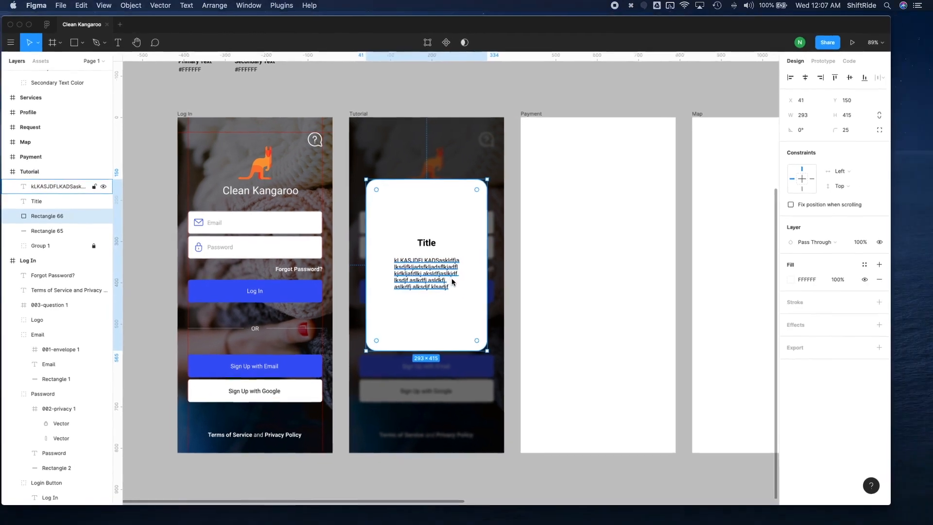
Step: Switch to Finder, open app-notes.txt from the Resources folder, and copy the text of tutorial step 1 without its number
{"action": "key", "text": "ctrl+Up"}
{"action": "left_click", "coordinate": [736, 413]}
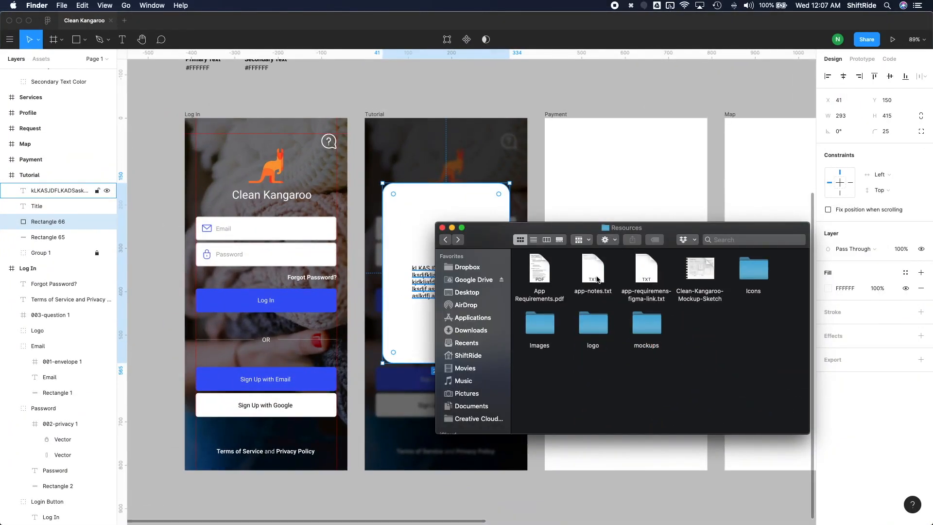
{"action": "double_click", "coordinate": [597, 278]}
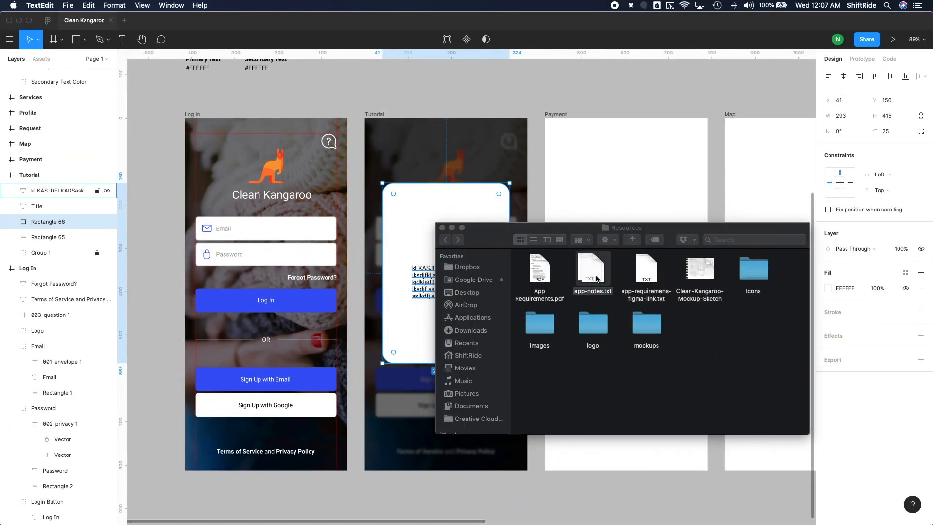
{"action": "left_click_drag", "start_coordinate": [341, 46], "coordinate": [686, 207]}
{"action": "left_click_drag", "start_coordinate": [501, 238], "coordinate": [583, 254]}
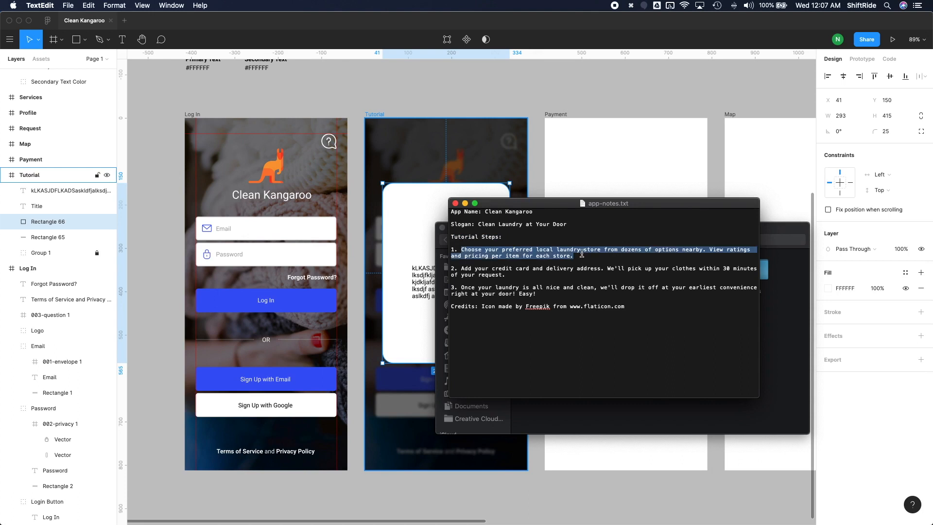
{"action": "key", "text": "super+c"}
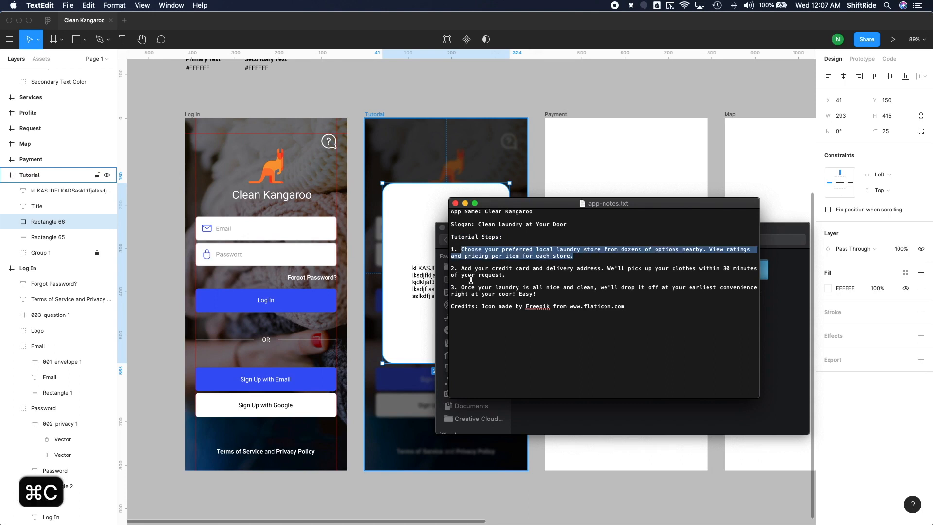
Step: Switch back to Figma and replace the card's placeholder body text with the copied "Choose your preferred local laundry store" paragraph
{"action": "left_click", "coordinate": [397, 286]}
{"action": "left_click", "coordinate": [444, 286]}
{"action": "key", "text": "super+v"}
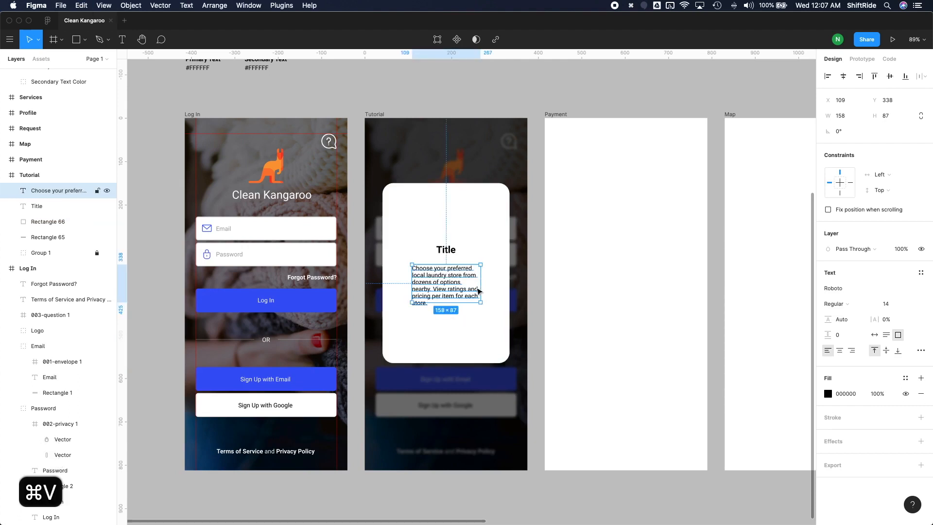
Step: Widen the body text box to about 227 and centre it horizontally on the white card
{"action": "left_click_drag", "start_coordinate": [480, 283], "coordinate": [494, 282]}
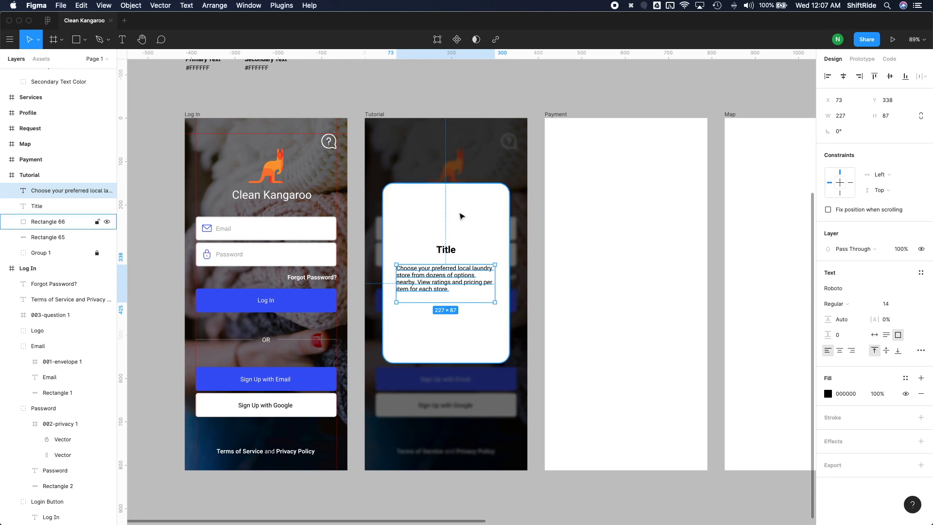
{"action": "left_click", "coordinate": [461, 217], "text": "shift"}
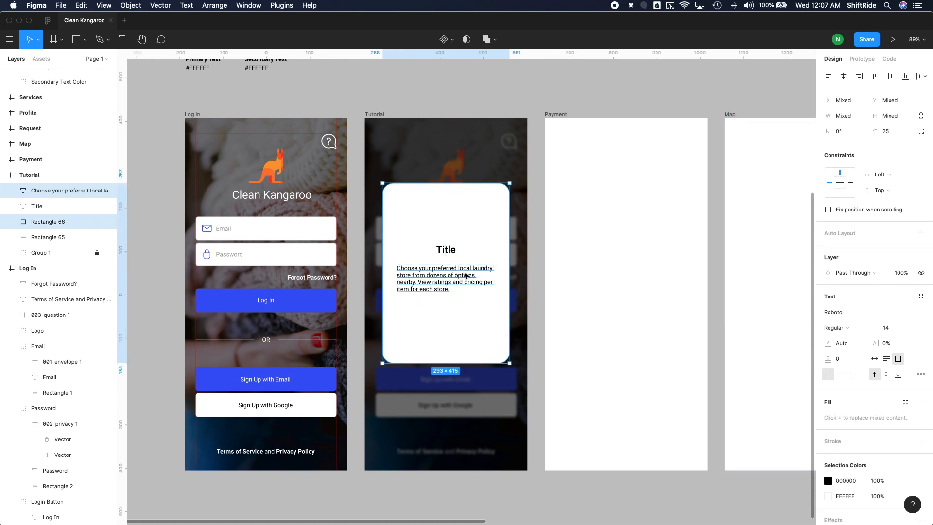
{"action": "left_click", "coordinate": [468, 277]}
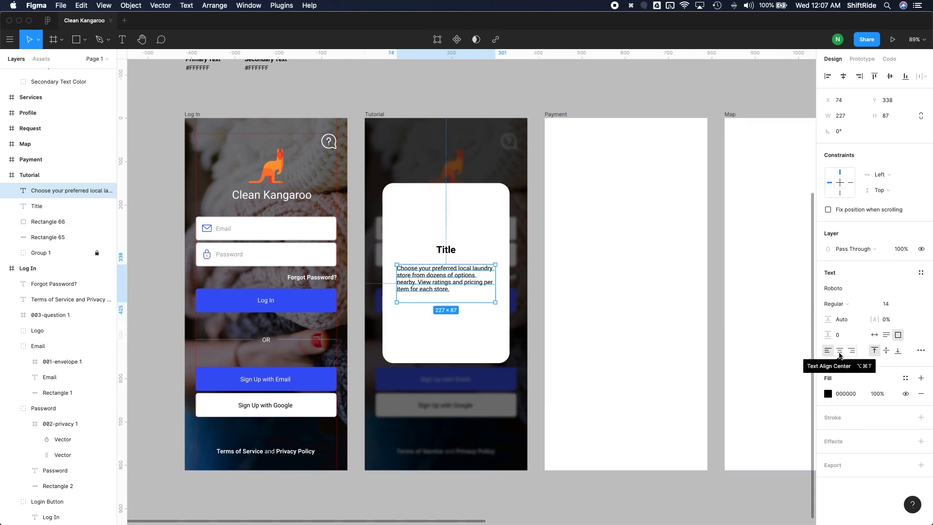
Step: Centre-align the body paragraph's text and set its font size to 16
{"action": "left_click", "coordinate": [840, 354]}
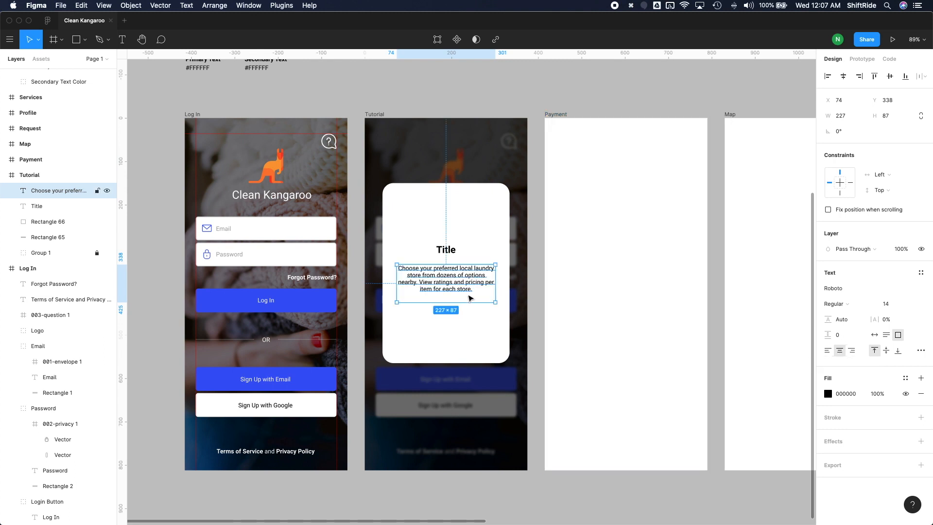
{"action": "left_click", "coordinate": [886, 305]}
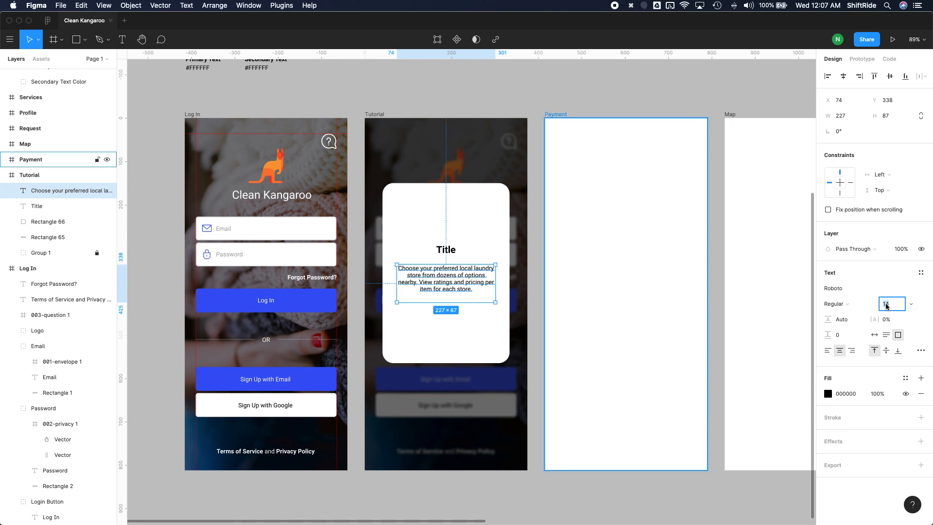
{"action": "type", "text": "16"}
{"action": "key", "text": "Return"}
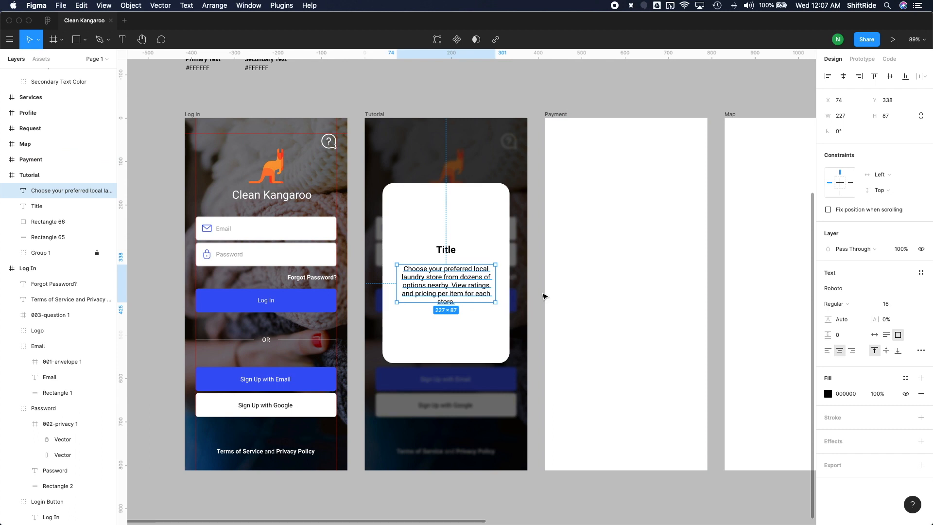
Step: Change the card's title to "1. Browse" and centre it horizontally on the card
{"action": "left_click", "coordinate": [446, 249]}
{"action": "double_click", "coordinate": [446, 250]}
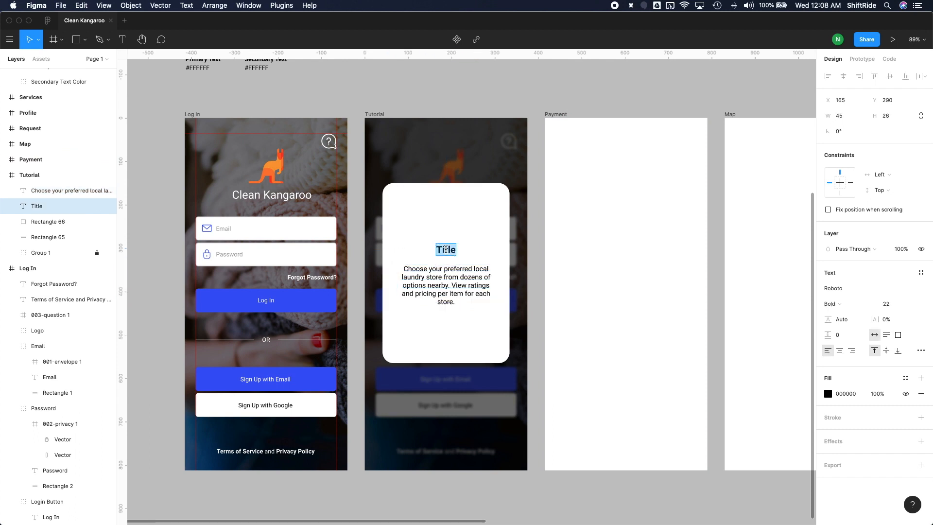
{"action": "type", "text": "Browse"}
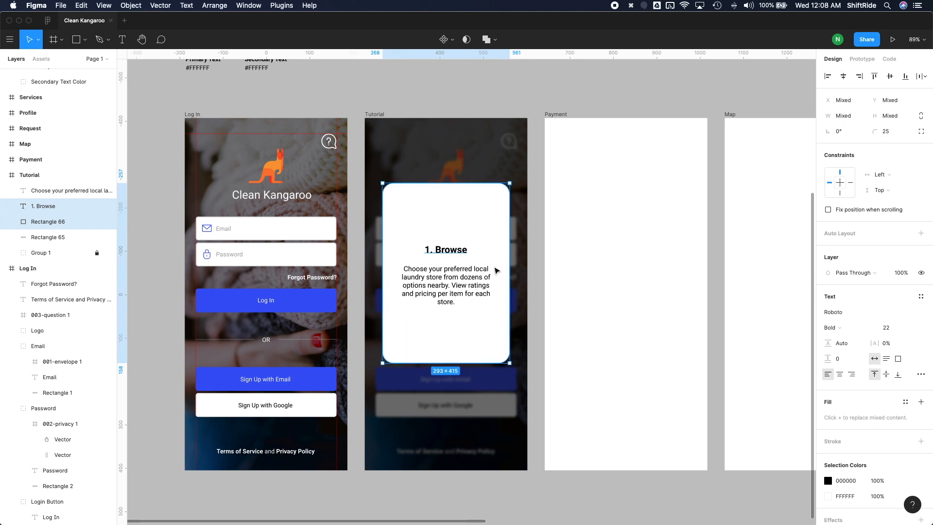
{"action": "left_click", "coordinate": [536, 278]}
Step: Group the body paragraph, the "1. Browse" title and the white card rectangle together
{"action": "left_click", "coordinate": [452, 297]}
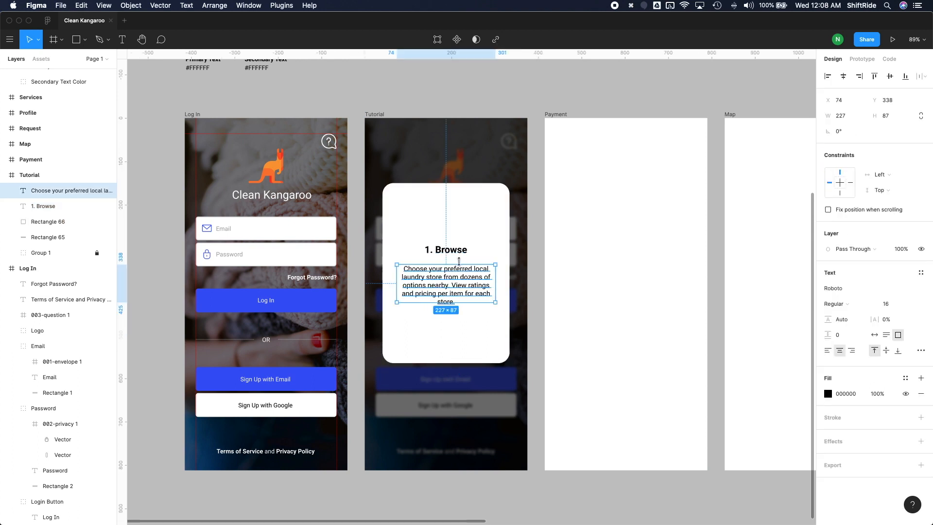
{"action": "left_click", "coordinate": [456, 231], "text": "shift"}
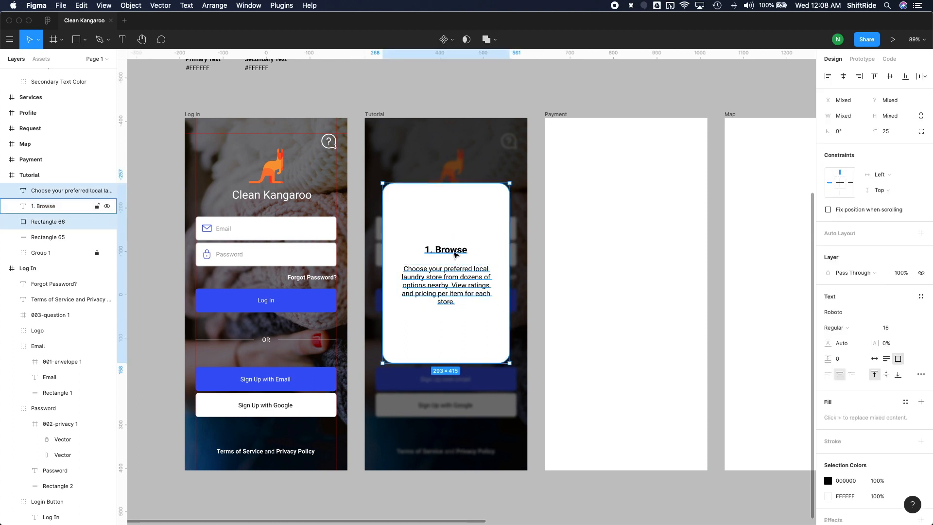
{"action": "key", "text": "super+g"}
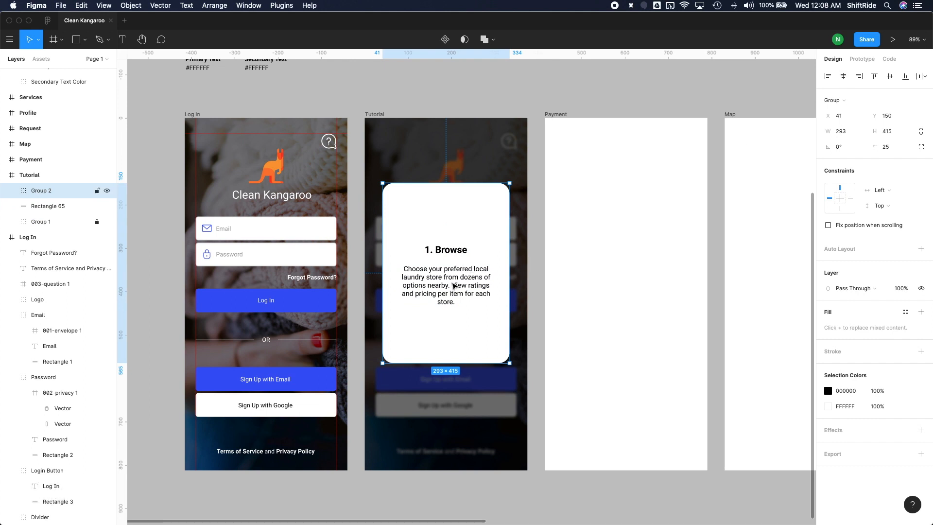
Step: Move the title and the body paragraph together down 20 px inside the card group
{"action": "double_click", "coordinate": [453, 285]}
{"action": "left_click", "coordinate": [461, 254], "text": "shift"}
{"action": "key", "text": "shift+Down"}
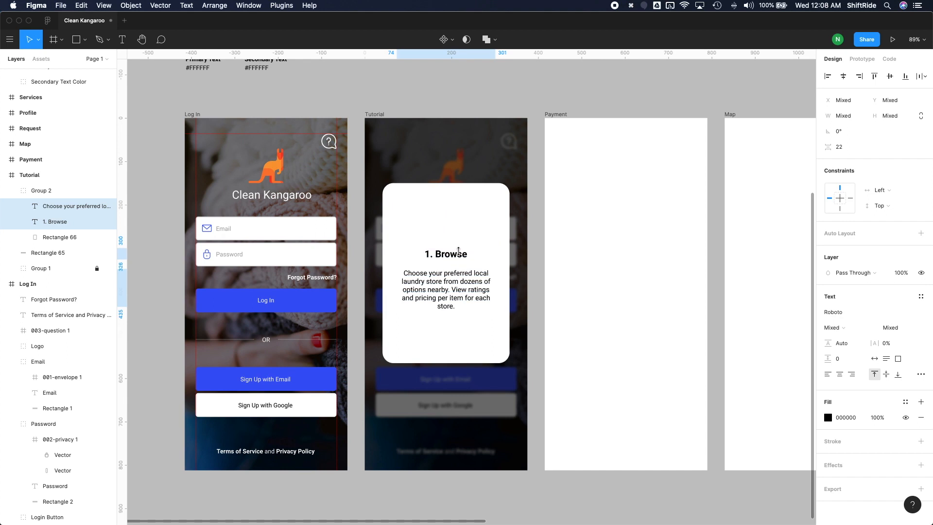
{"action": "key", "text": "super+z"}
{"action": "key", "text": "super+z"}
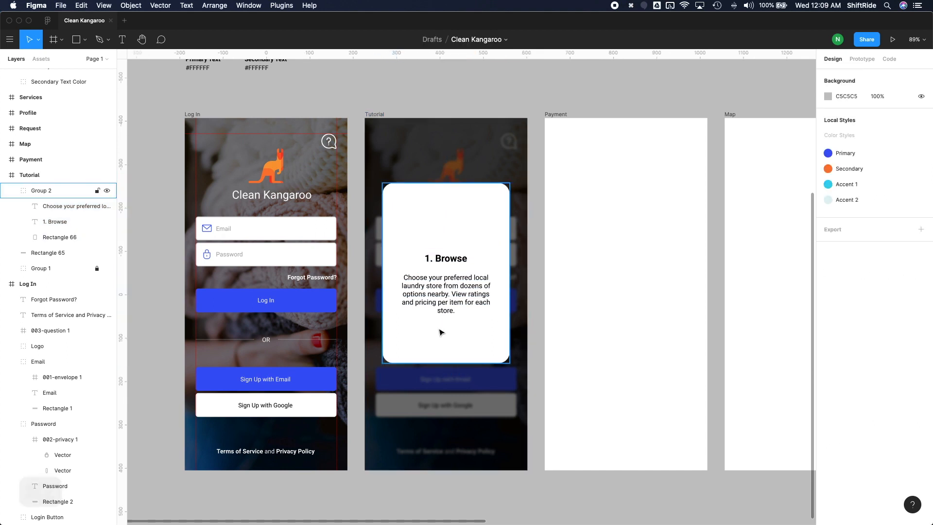
Step: Draw a button rectangle about 253 wide below the body paragraph near the card's lower edge and set its height to 55
{"action": "key", "text": "r"}
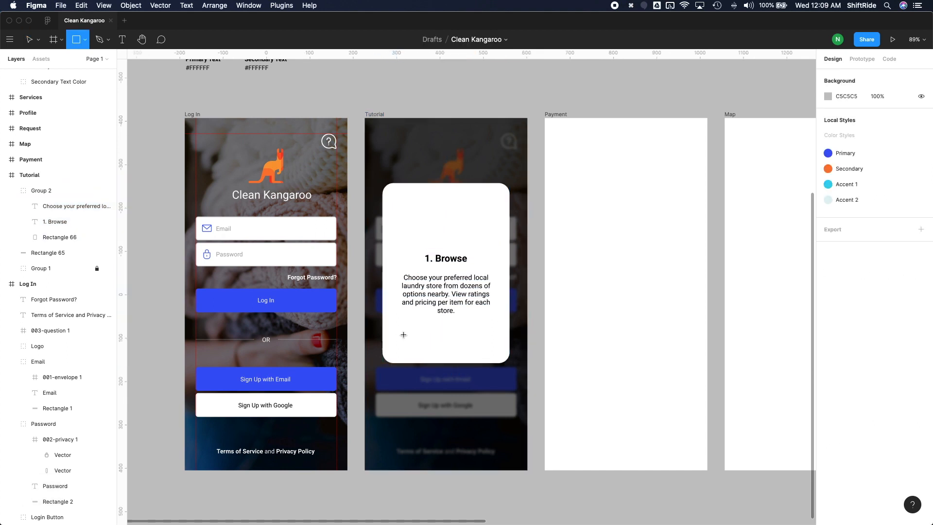
{"action": "left_click_drag", "start_coordinate": [391, 334], "coordinate": [501, 354]}
{"action": "left_click_drag", "start_coordinate": [391, 333], "coordinate": [391, 330]}
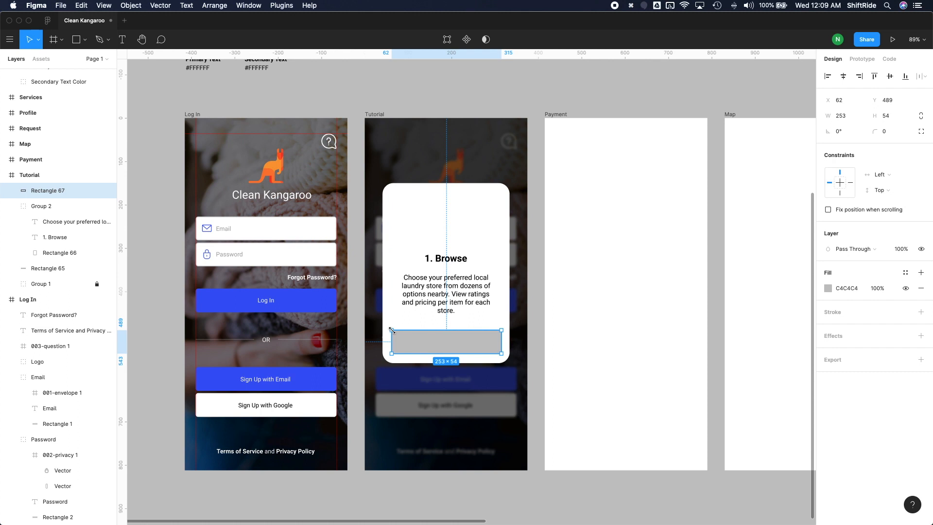
{"action": "left_click", "coordinate": [900, 117]}
{"action": "type", "text": "55"}
{"action": "key", "text": "Return"}
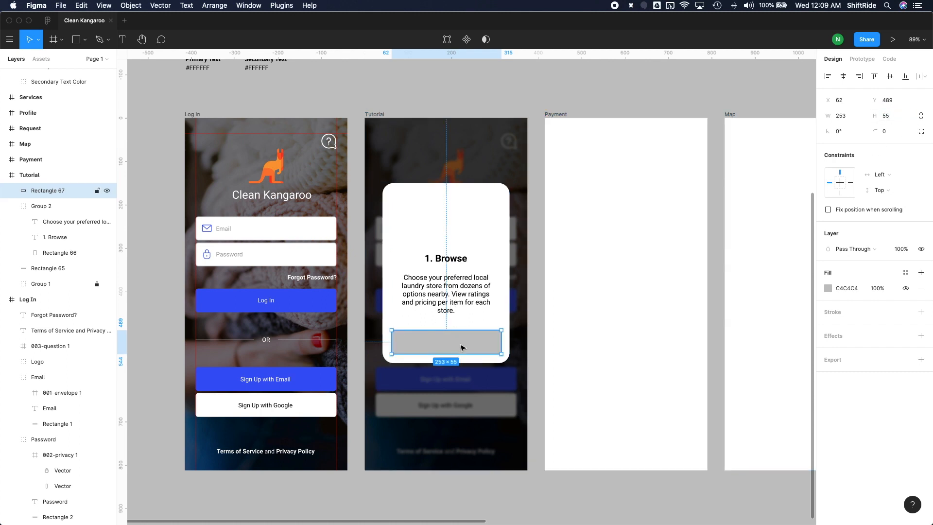
Step: Widen the body paragraph's text box on both sides to match the width of the button rectangle below it
{"action": "left_click", "coordinate": [445, 293]}
{"action": "left_click_drag", "start_coordinate": [398, 291], "coordinate": [391, 291]}
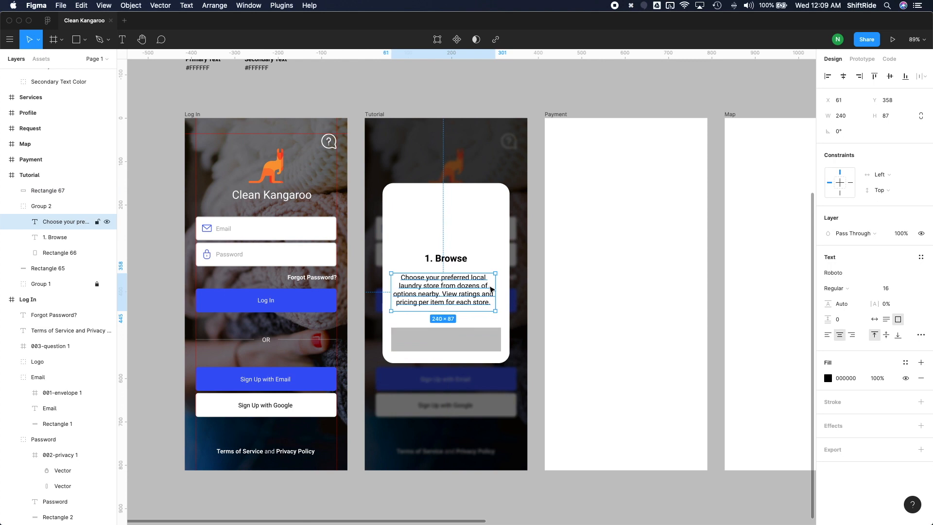
{"action": "left_click_drag", "start_coordinate": [498, 287], "coordinate": [500, 287]}
Step: Fill the button rectangle with the Primary colour style and set its corner radius to 8
{"action": "left_click", "coordinate": [474, 342]}
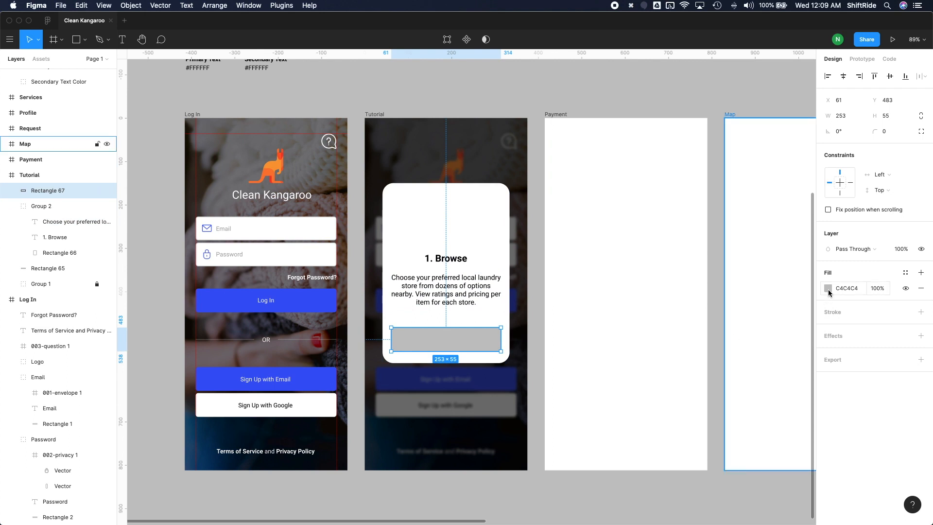
{"action": "left_click", "coordinate": [905, 273]}
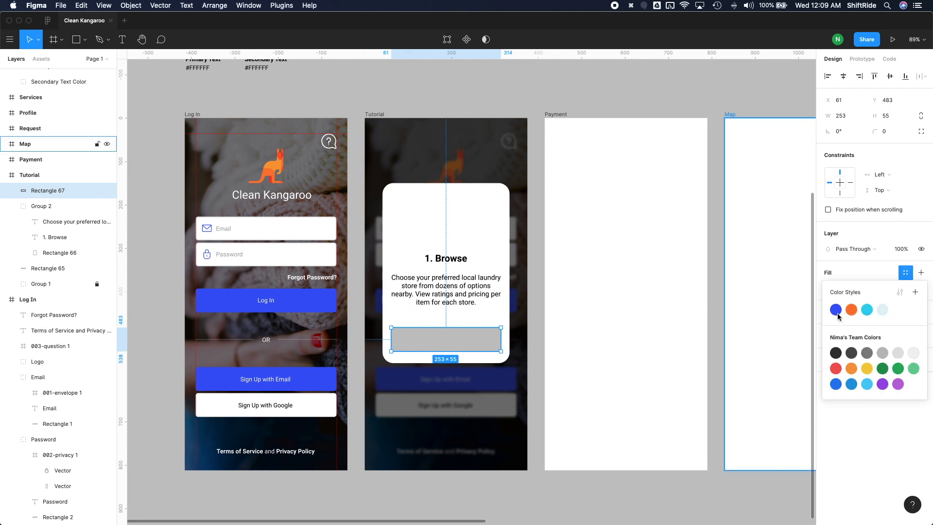
{"action": "left_click", "coordinate": [838, 315]}
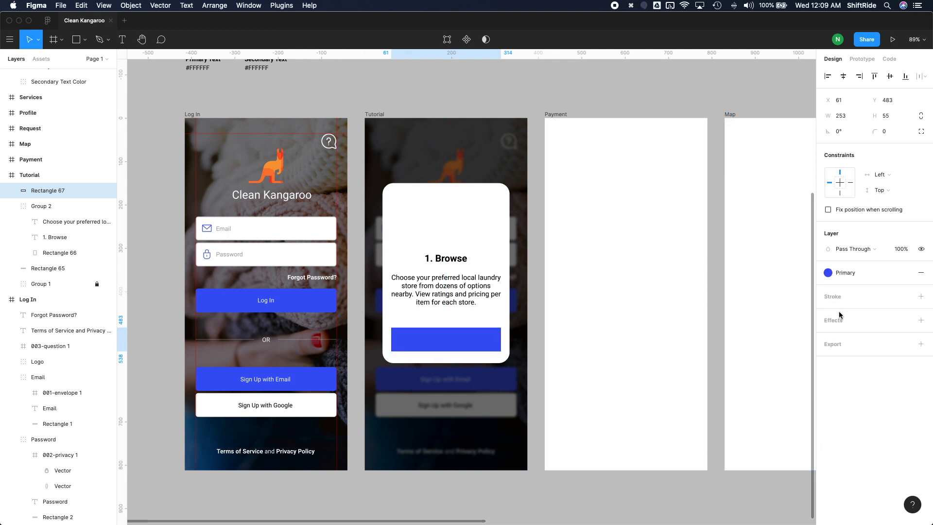
{"action": "left_click", "coordinate": [885, 132]}
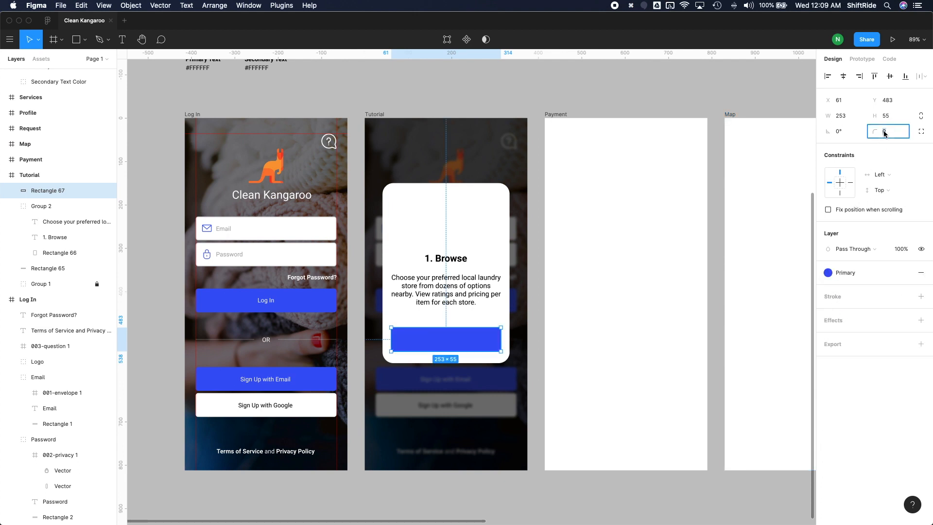
{"action": "type", "text": "8"}
{"action": "key", "text": "Return"}
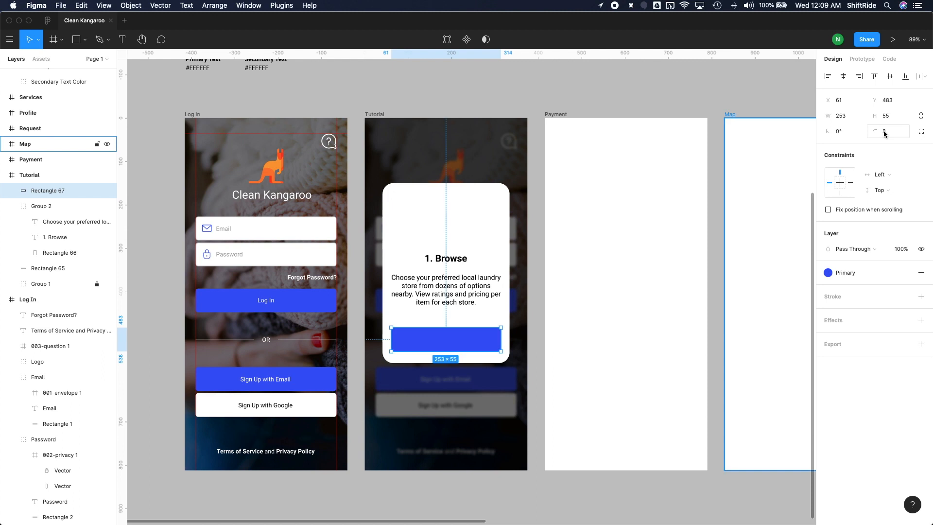
{"action": "key", "text": "Escape"}
Step: Add a text label reading "Next" on the blue button of the tutorial card
{"action": "key", "text": "t"}
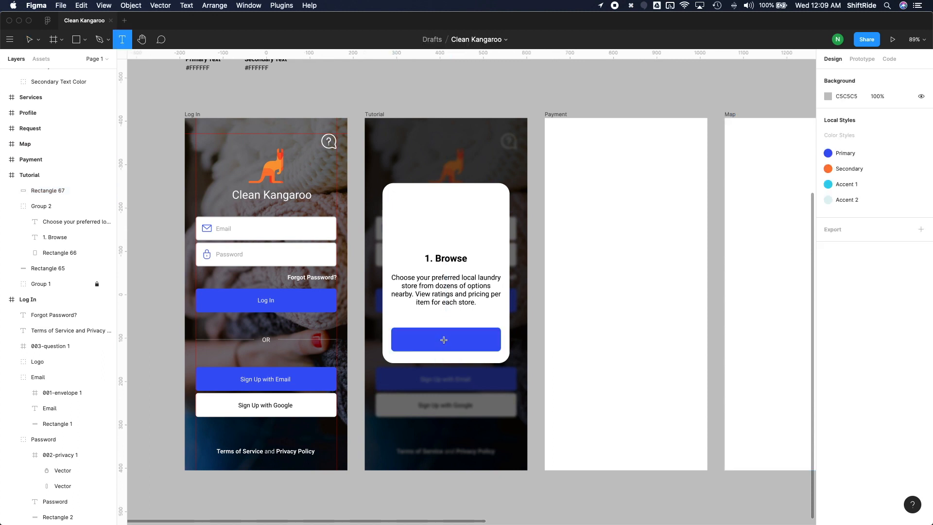
{"action": "left_click", "coordinate": [444, 340]}
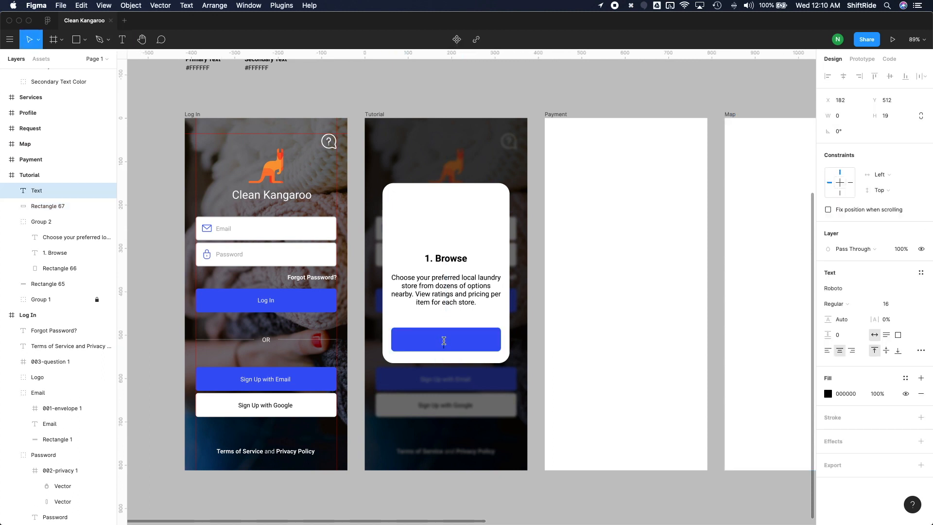
{"action": "type", "text": "nEXT"}
{"action": "key", "text": "super+a"}
{"action": "type", "text": "Next"}
{"action": "key", "text": "Escape"}
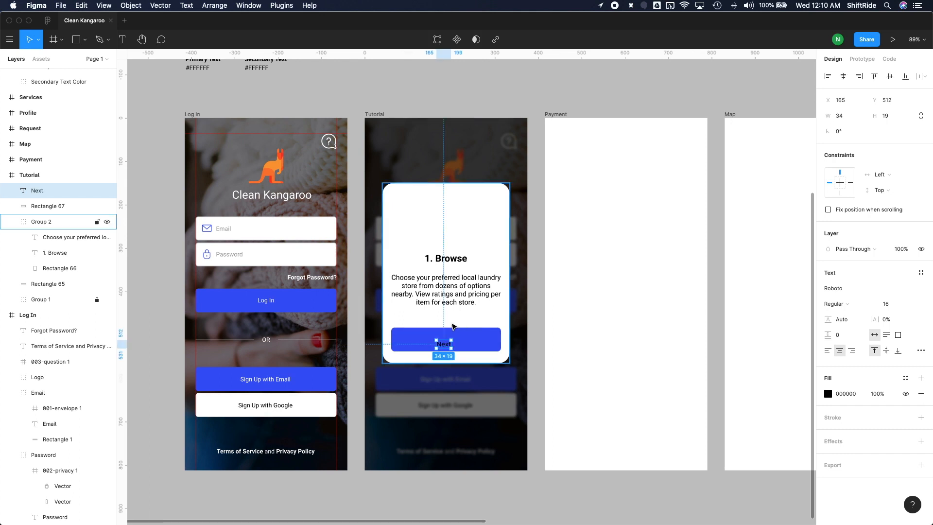
Step: Set the "Next" label's fill to FFFFFF and move it to the middle of the button
{"action": "left_click", "coordinate": [827, 395]}
{"action": "type", "text": "FFFFFF"}
{"action": "key", "text": "Return"}
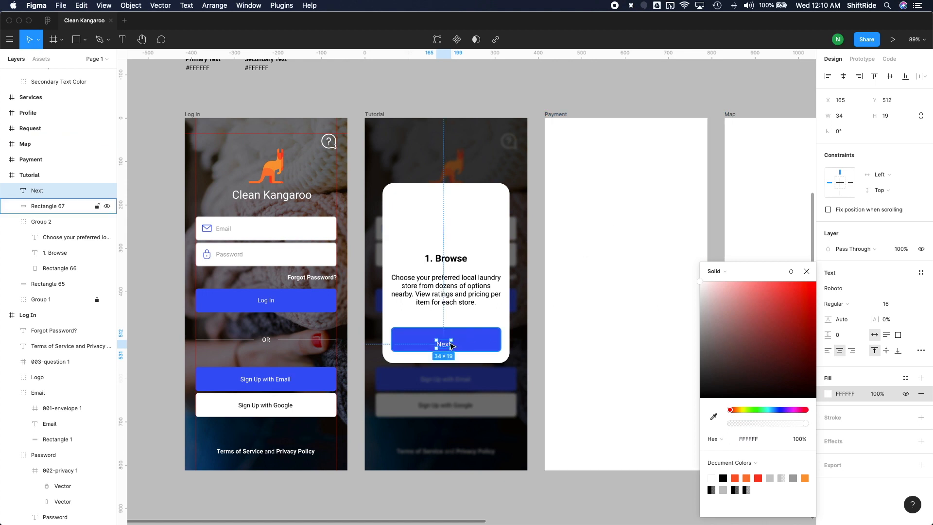
{"action": "left_click_drag", "start_coordinate": [446, 345], "coordinate": [447, 341]}
Step: Group the "Next" label with its button rectangle and align their horizontal centres
{"action": "left_click", "coordinate": [467, 344], "text": "shift"}
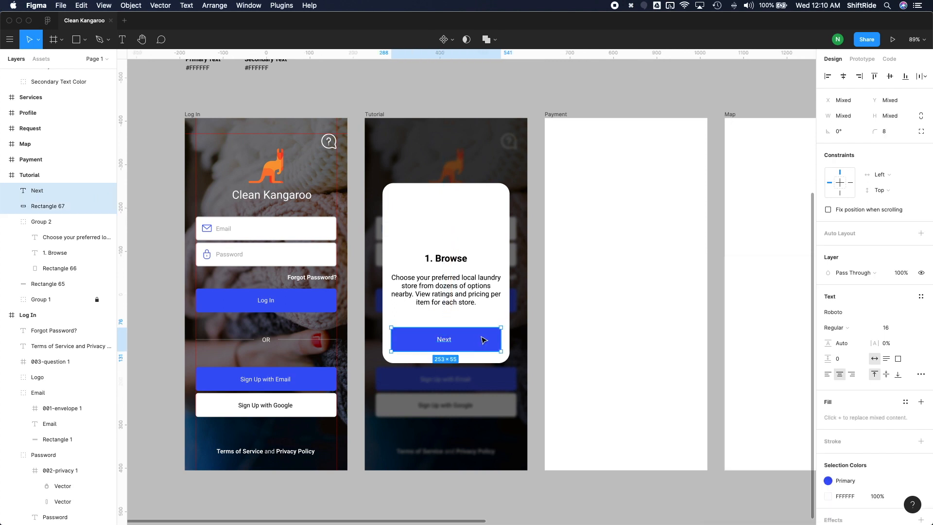
{"action": "key", "text": "super+g"}
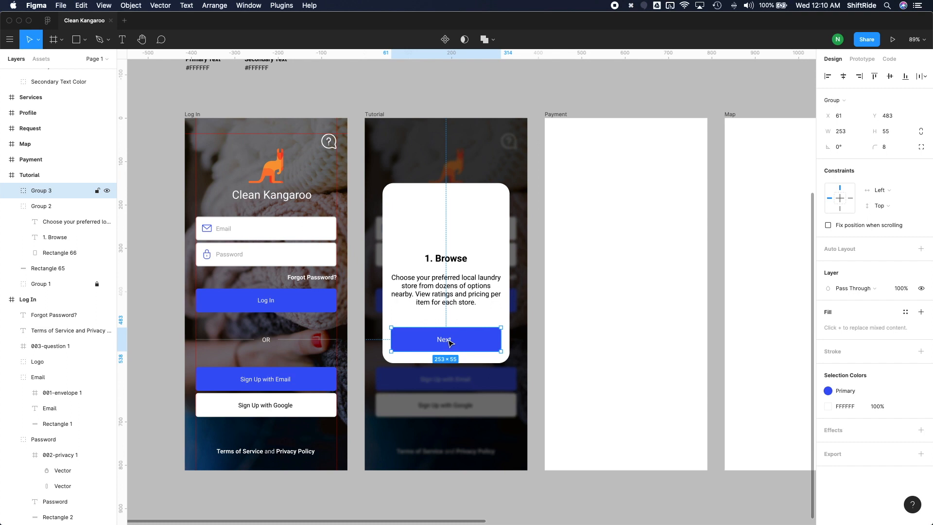
{"action": "key", "text": "Return"}
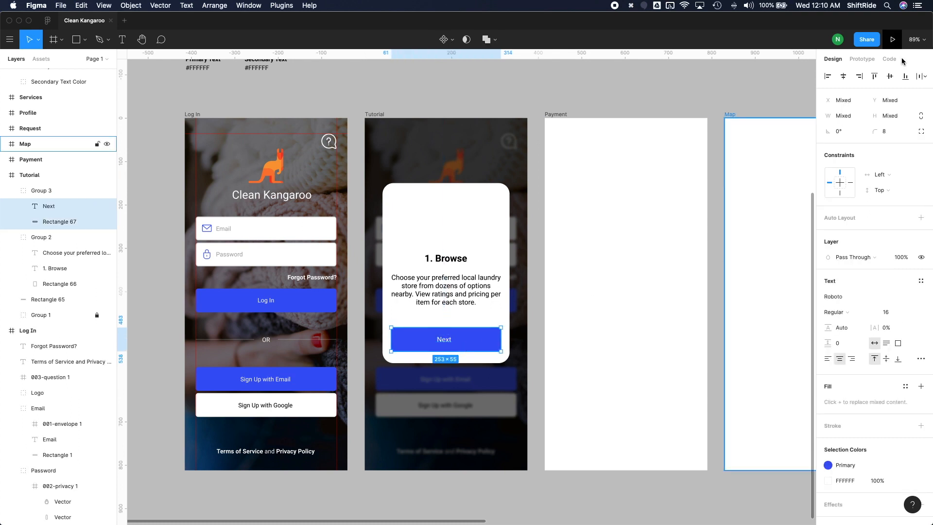
{"action": "left_click", "coordinate": [843, 77]}
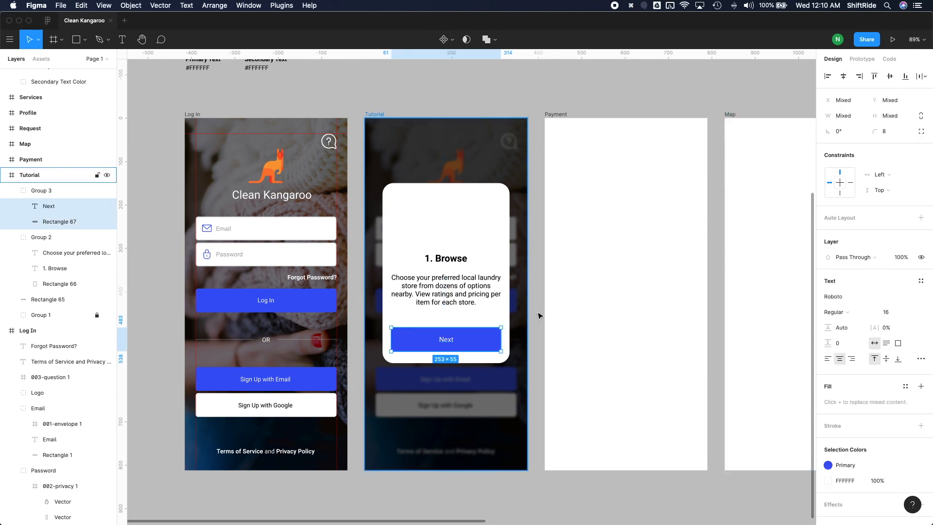
{"action": "left_click", "coordinate": [528, 331]}
{"action": "left_click", "coordinate": [535, 330]}
{"action": "double_click", "coordinate": [462, 294]}
{"action": "left_click", "coordinate": [533, 264]}
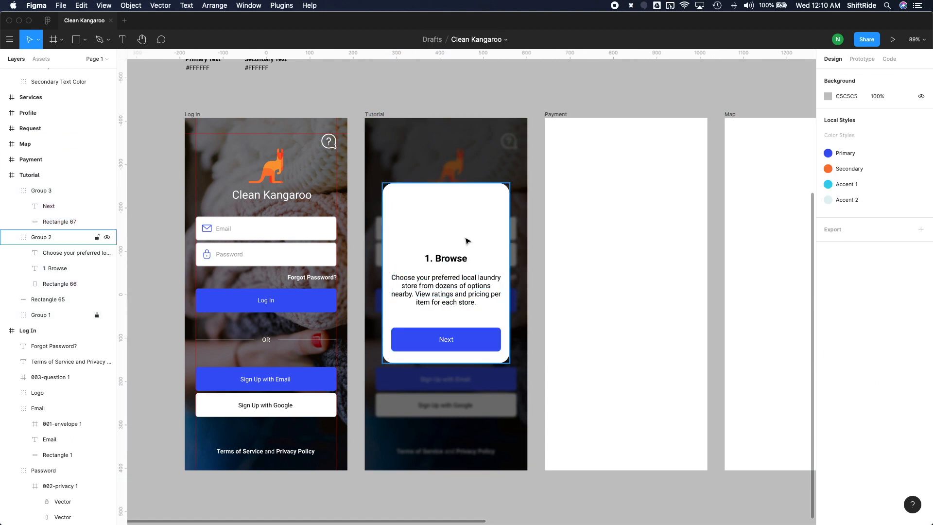
Step: Switch to the Finder window of the Resources folder and open the Tutorial folder inside Icons
{"action": "key", "text": "ctrl+Up"}
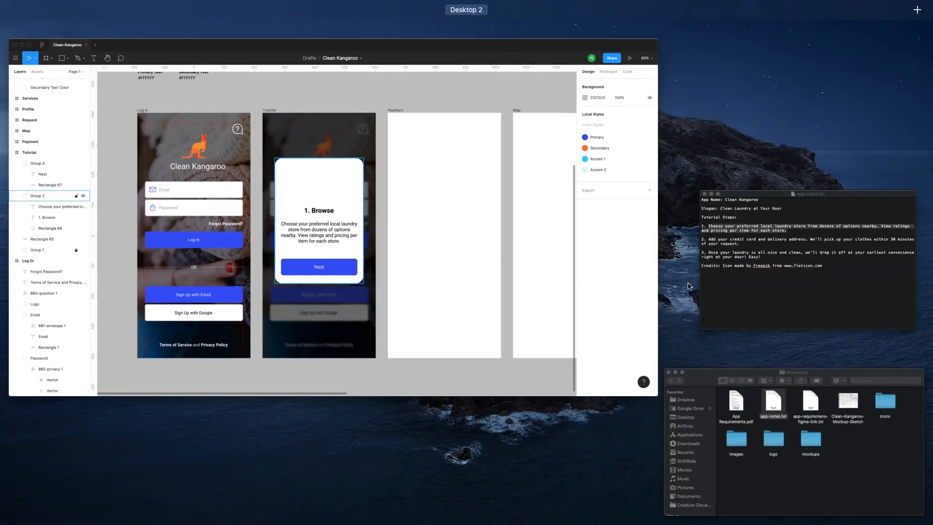
{"action": "left_click", "coordinate": [784, 421]}
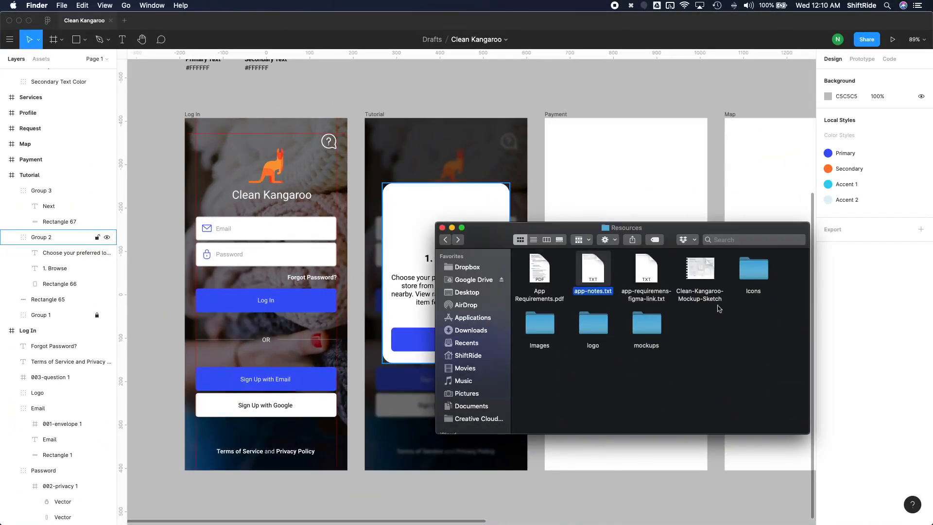
{"action": "left_click", "coordinate": [758, 272]}
{"action": "double_click", "coordinate": [759, 275]}
{"action": "double_click", "coordinate": [647, 272]}
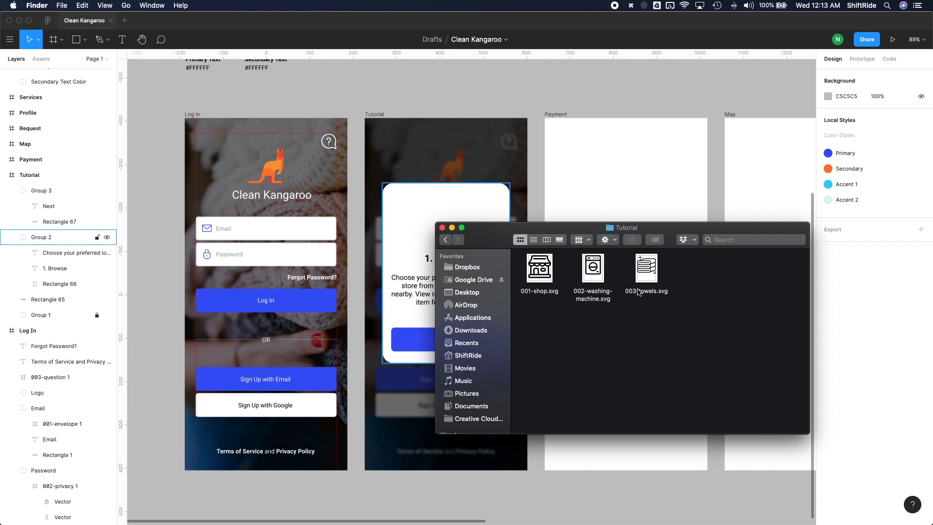
Step: Import 001-shop.svg, 002-washing-machine.svg and 003-towels.svg together onto the Figma canvas over the Tutorial screen
{"action": "left_click_drag", "start_coordinate": [686, 321], "coordinate": [581, 286]}
{"action": "left_click", "coordinate": [688, 325]}
{"action": "left_click_drag", "start_coordinate": [690, 328], "coordinate": [457, 182]}
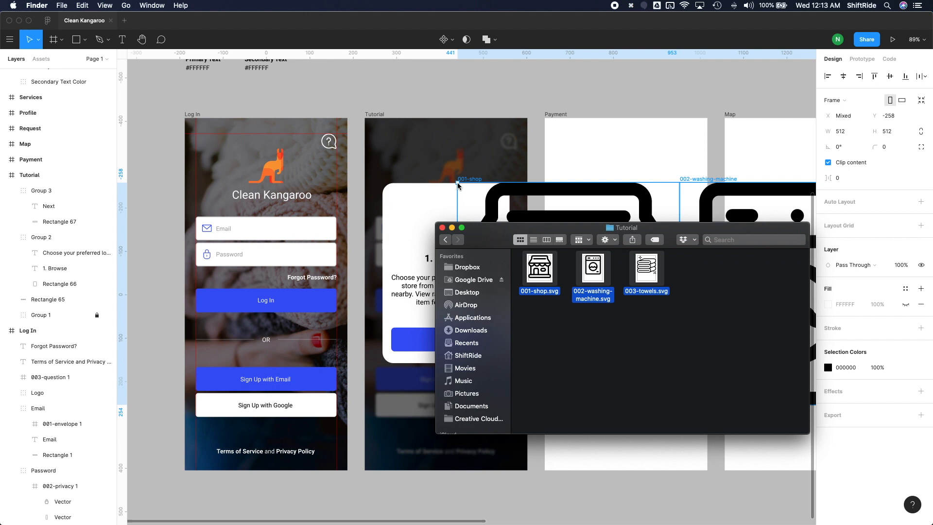
Step: Scale the three imported icons down together to 81 × 81 each and place them above the "1. Browse" title
{"action": "left_click", "coordinate": [479, 196]}
{"action": "scroll", "coordinate": [555, 254], "scroll_direction": "right", "scroll_amount": 5}
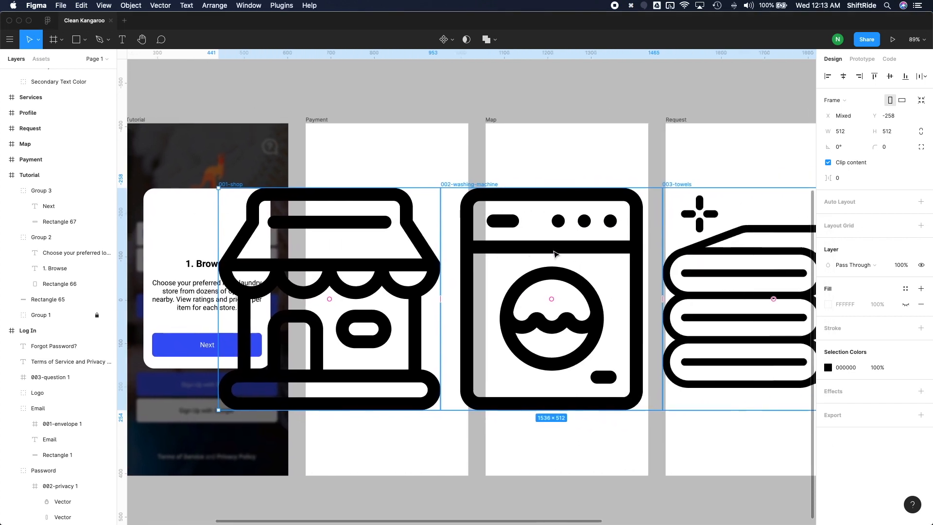
{"action": "scroll", "coordinate": [555, 254], "scroll_direction": "right", "scroll_amount": 5}
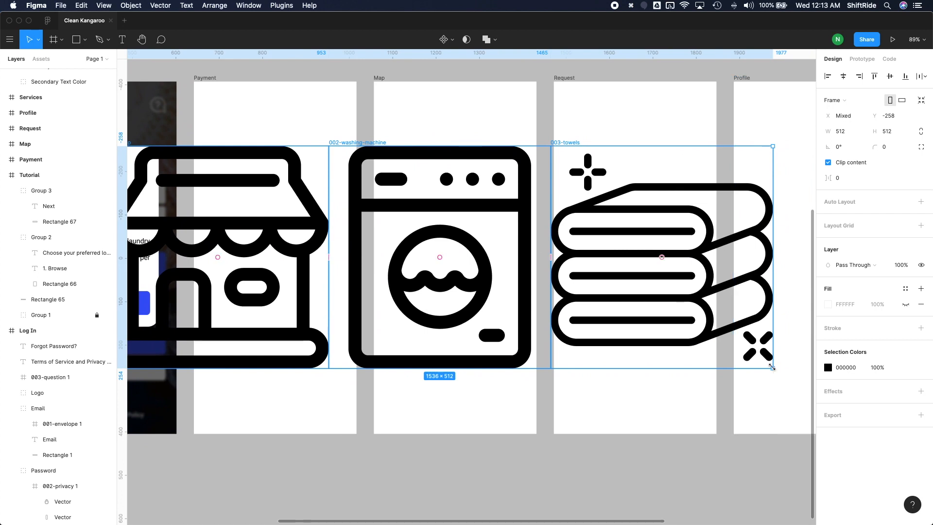
{"action": "left_click_drag", "start_coordinate": [700, 349], "coordinate": [337, 226]}
{"action": "key", "text": "super+z"}
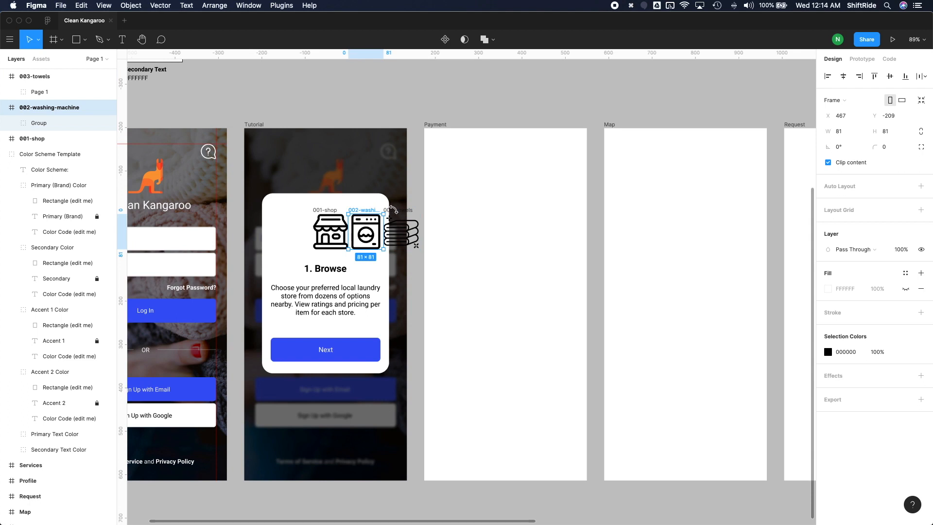
Step: Move the washing machine and towels icons together to the empty canvas just above the Tutorial frame
{"action": "left_click", "coordinate": [395, 213], "text": "shift"}
{"action": "left_click_drag", "start_coordinate": [398, 212], "coordinate": [293, 73]}
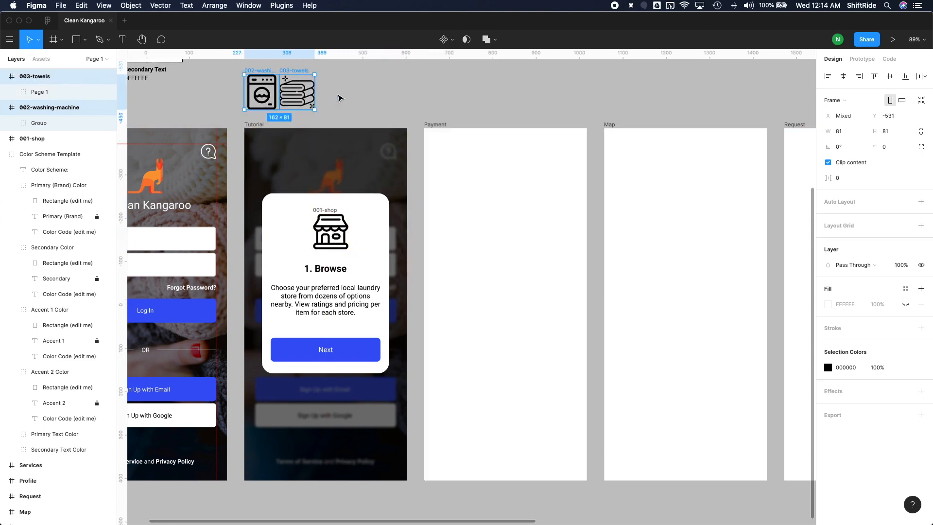
Step: Move the 001-shop icon's layer into the "Next" button's group inside the Tutorial frame
{"action": "scroll", "coordinate": [338, 146], "scroll_direction": "left", "scroll_amount": 2}
{"action": "left_click", "coordinate": [342, 247]}
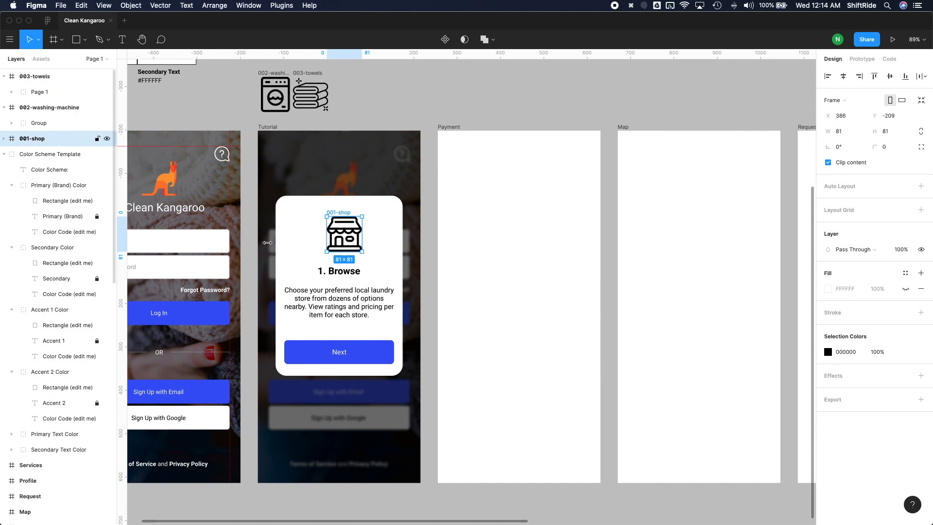
{"action": "key", "text": "super+z"}
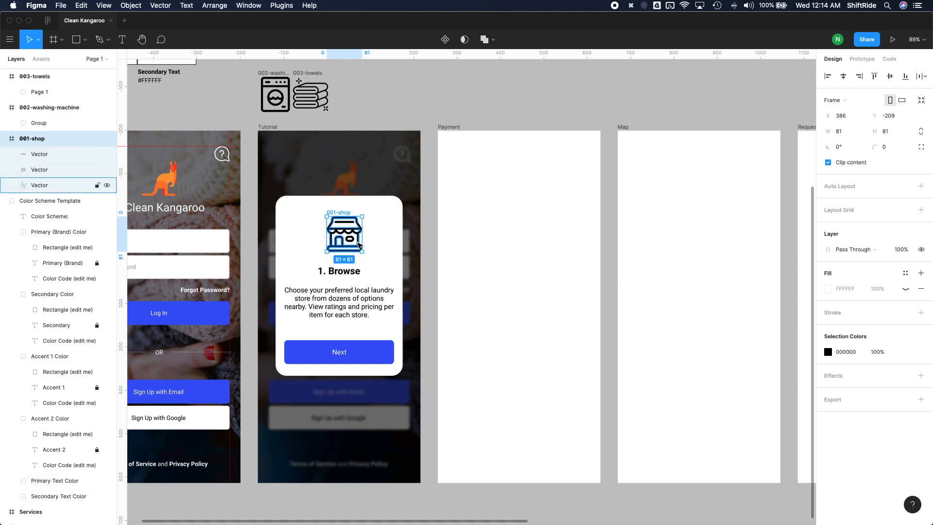
{"action": "left_click_drag", "start_coordinate": [353, 241], "coordinate": [352, 240]}
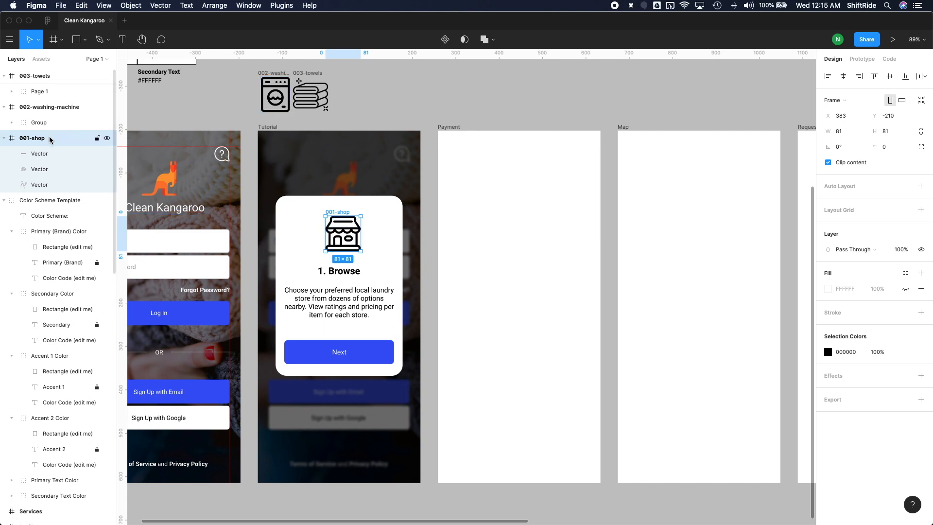
{"action": "left_click_drag", "start_coordinate": [50, 139], "coordinate": [53, 392]}
{"action": "scroll", "coordinate": [91, 230], "scroll_direction": "down", "scroll_amount": 3}
{"action": "scroll", "coordinate": [76, 285], "scroll_direction": "down", "scroll_amount": 5}
{"action": "scroll", "coordinate": [62, 347], "scroll_direction": "down", "scroll_amount": 2}
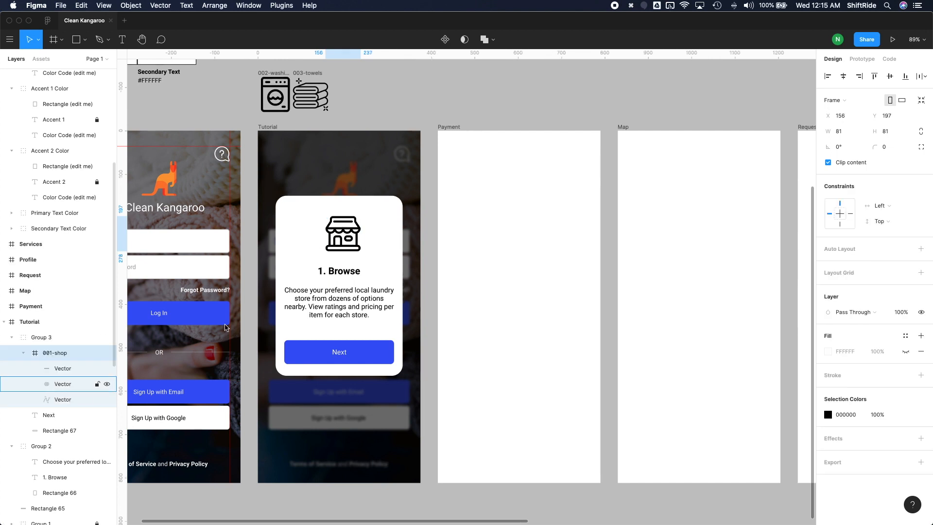
Step: Align the shop icon's horizontal centre with the white card group
{"action": "left_click", "coordinate": [354, 230]}
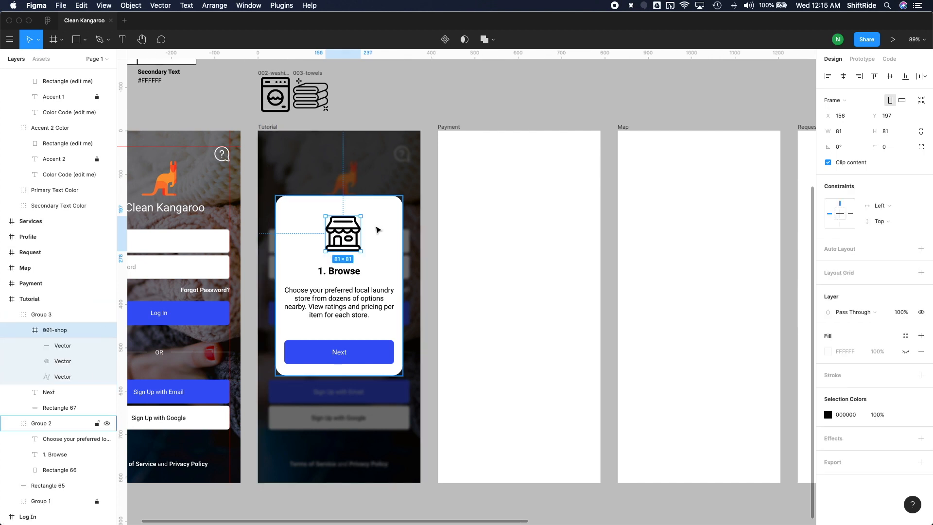
{"action": "left_click", "coordinate": [381, 222], "text": "shift"}
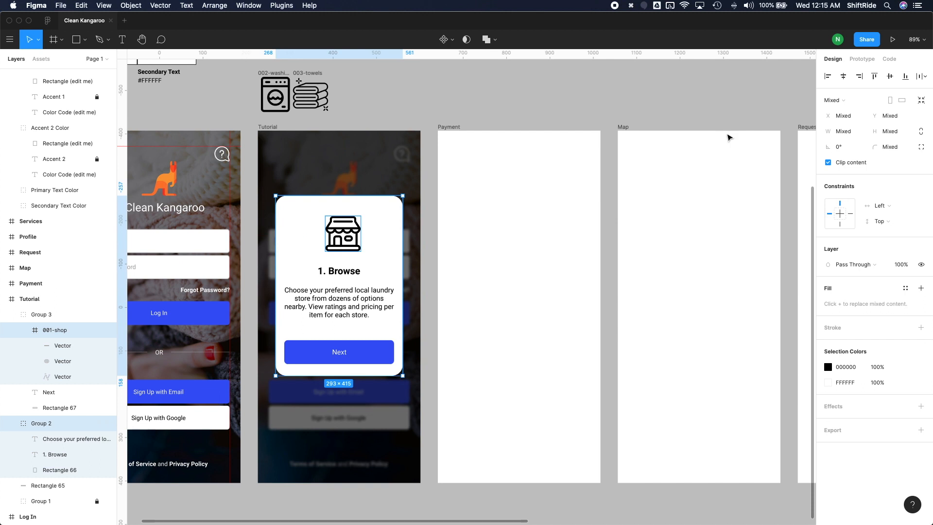
{"action": "left_click", "coordinate": [844, 76]}
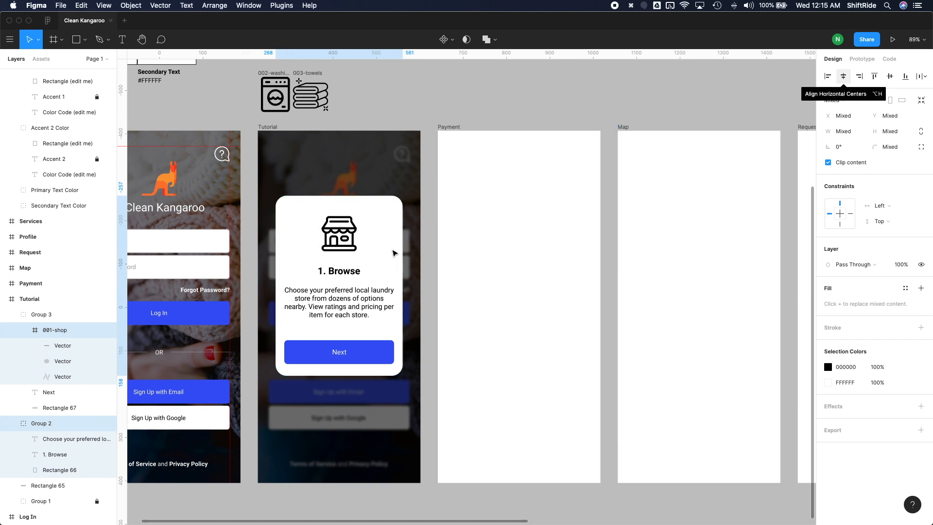
Step: Narrow the body paragraph's text box from both sides to about 228 wide
{"action": "left_click", "coordinate": [381, 269]}
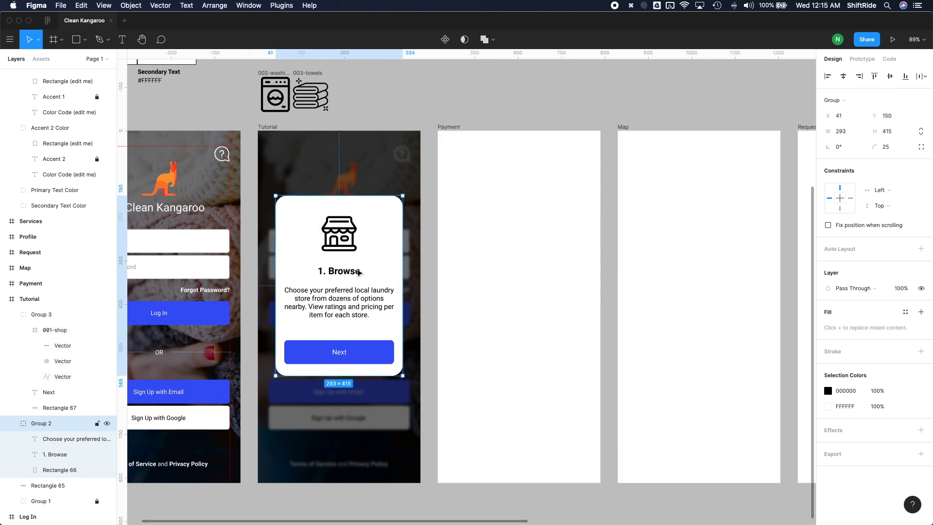
{"action": "left_click", "coordinate": [359, 305]}
{"action": "left_click_drag", "start_coordinate": [394, 304], "coordinate": [388, 303]}
{"action": "left_click_drag", "start_coordinate": [284, 303], "coordinate": [288, 304]}
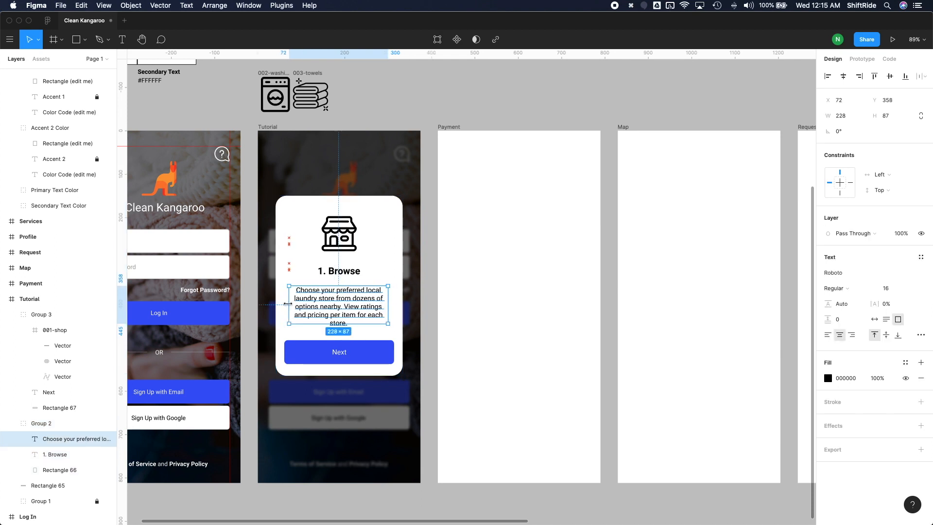
{"action": "left_click", "coordinate": [398, 343]}
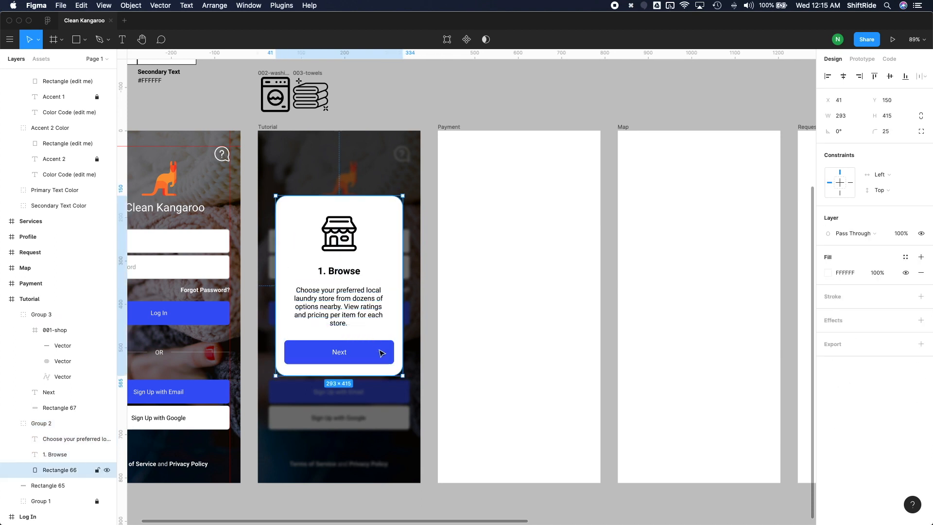
{"action": "left_click", "coordinate": [412, 344]}
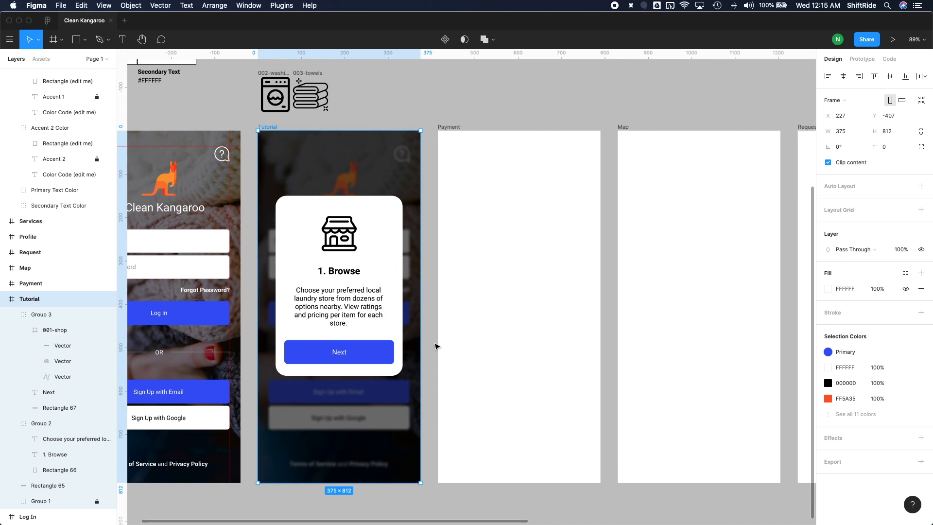
Step: Recolour the shop icon on the Tutorial card with the Secondary colour style
{"action": "key", "text": "super+z"}
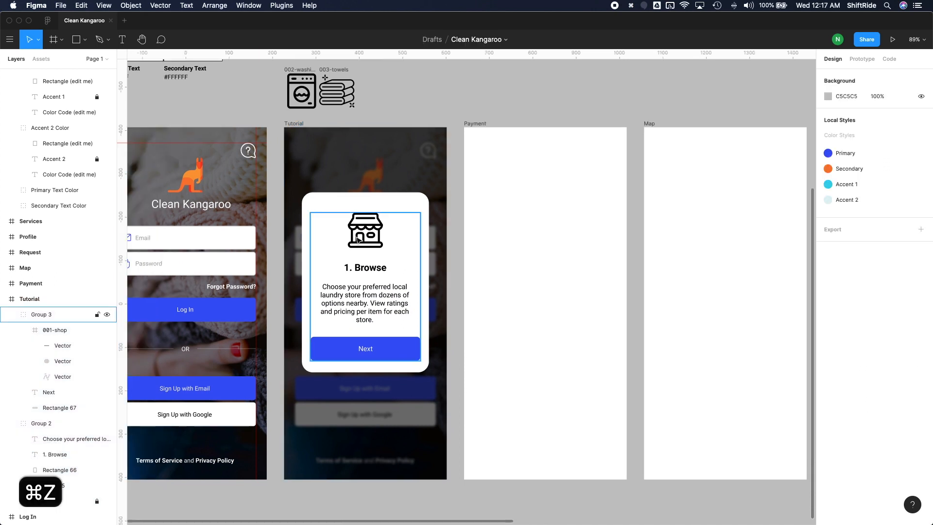
{"action": "left_click", "coordinate": [370, 233]}
{"action": "double_click", "coordinate": [370, 235]}
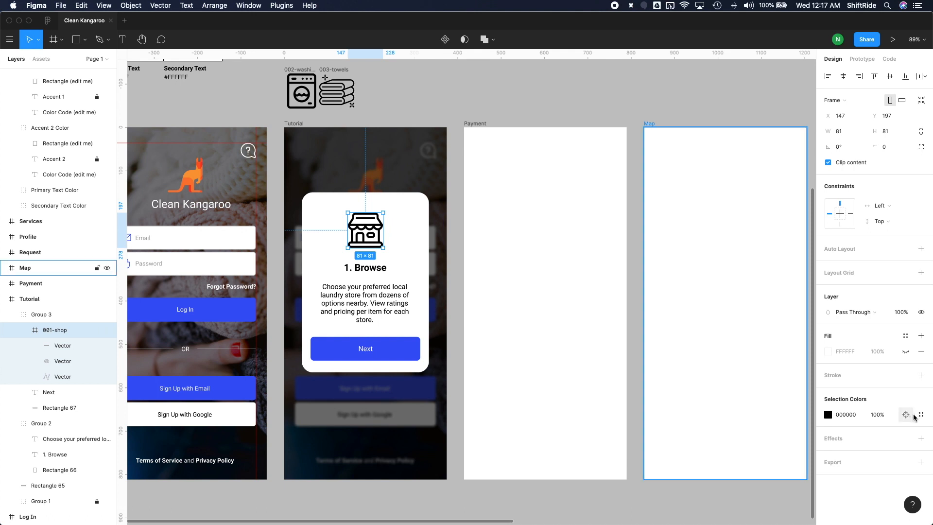
{"action": "left_click", "coordinate": [921, 415]}
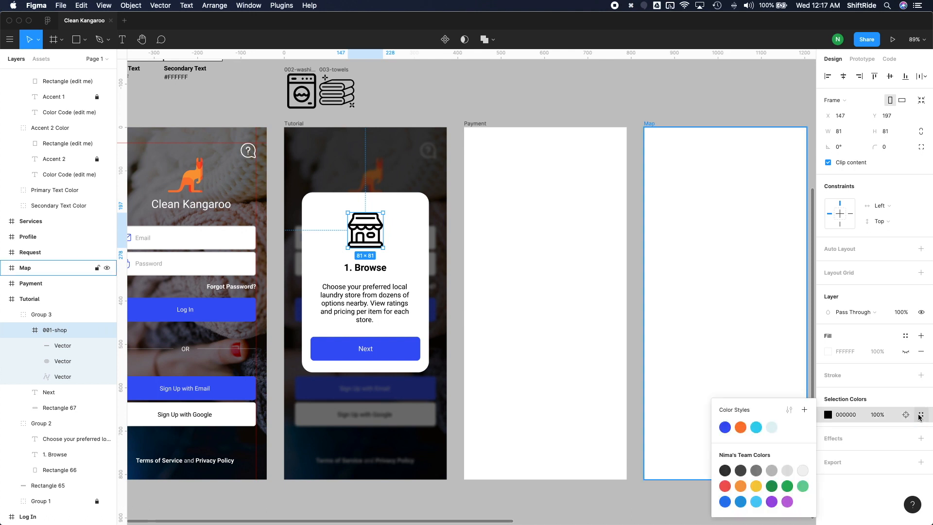
{"action": "left_click", "coordinate": [739, 430]}
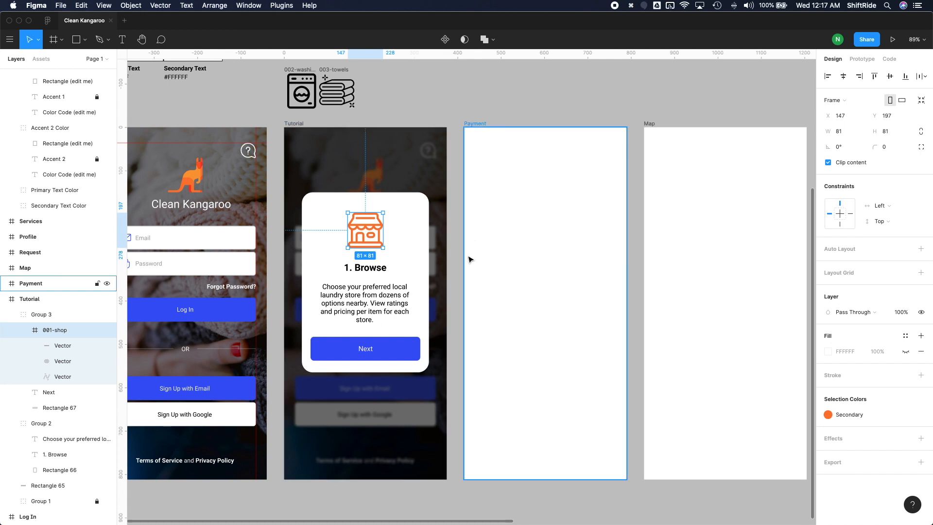
Step: Apply the Primary colour style to the "1. Browse" title on the card
{"action": "left_click", "coordinate": [374, 265]}
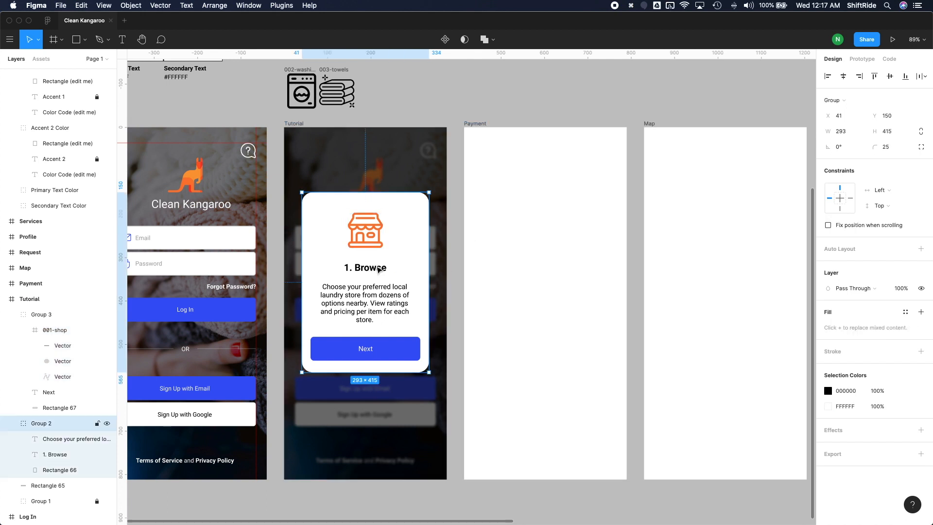
{"action": "left_click", "coordinate": [374, 266]}
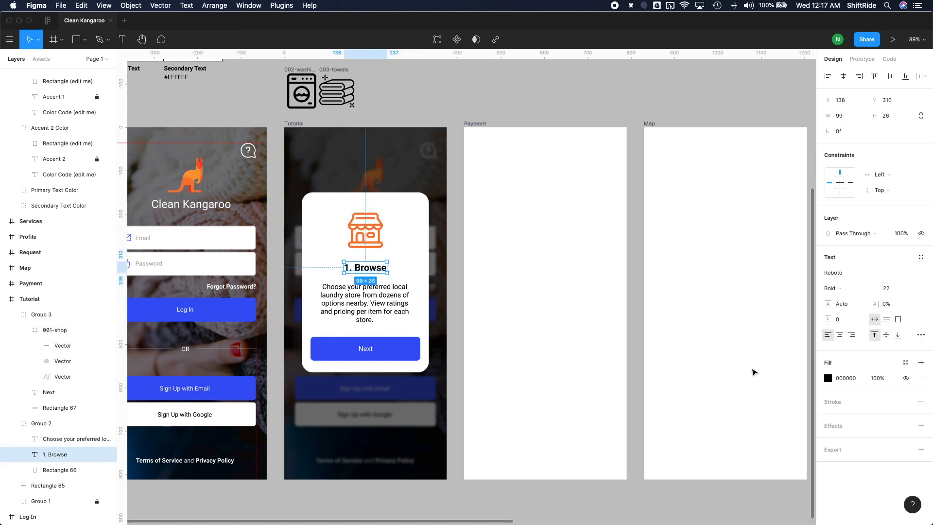
{"action": "left_click", "coordinate": [906, 363]}
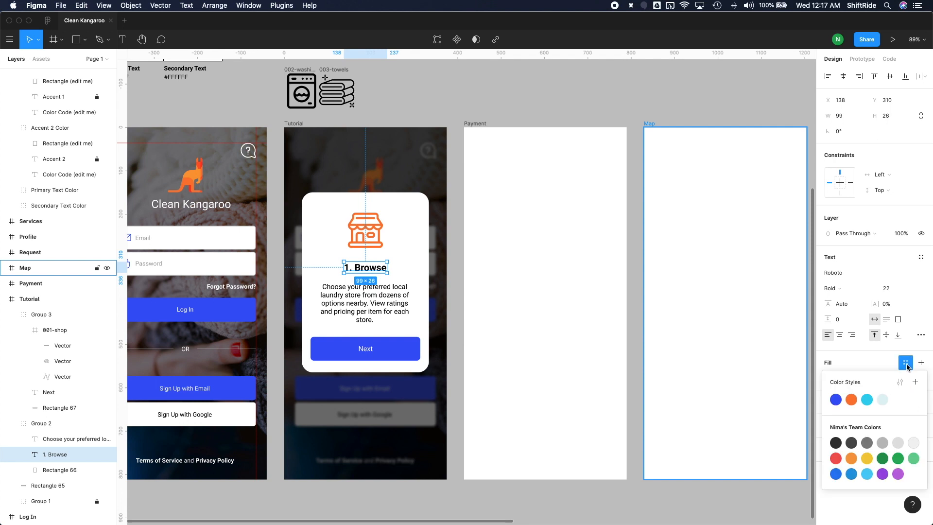
{"action": "left_click", "coordinate": [836, 400]}
Step: Set the font size of the "1. Browse" title to 24
{"action": "key", "text": "Return"}
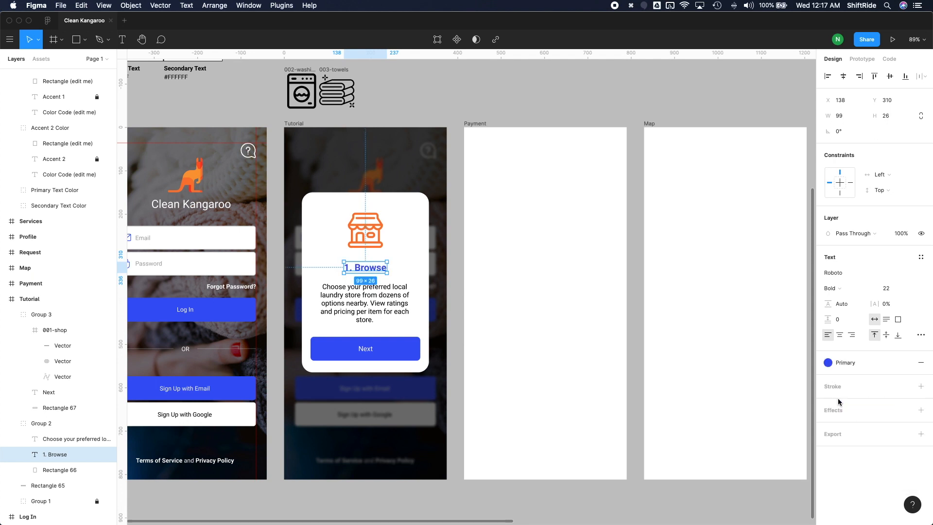
{"action": "scroll", "coordinate": [378, 294], "scroll_direction": "up", "scroll_amount": 2}
{"action": "scroll", "coordinate": [377, 294], "scroll_direction": "left", "scroll_amount": 1}
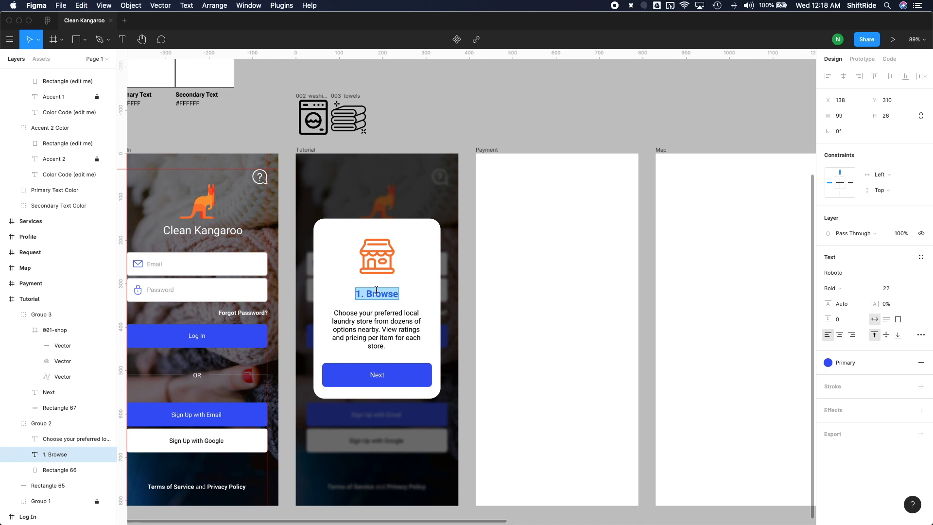
{"action": "left_click", "coordinate": [885, 288]}
{"action": "type", "text": "24"}
{"action": "key", "text": "Return"}
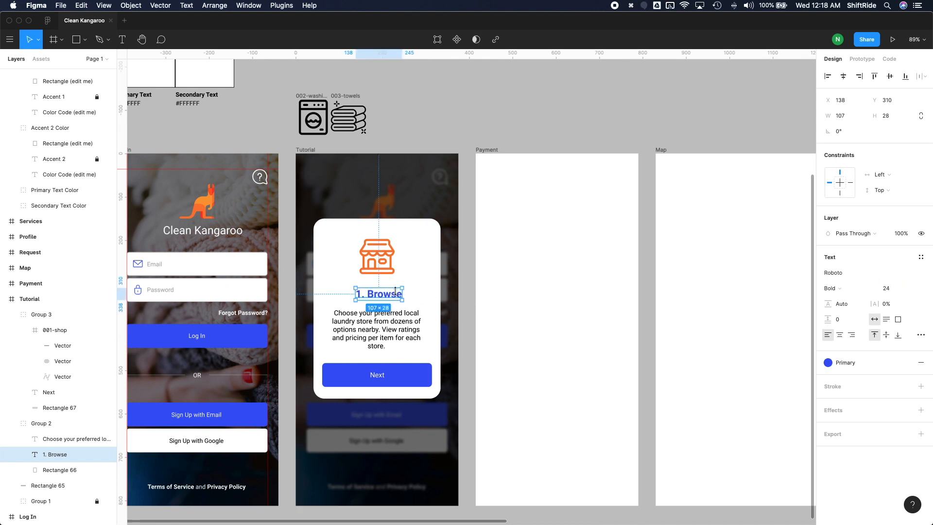
{"action": "key", "text": "Escape"}
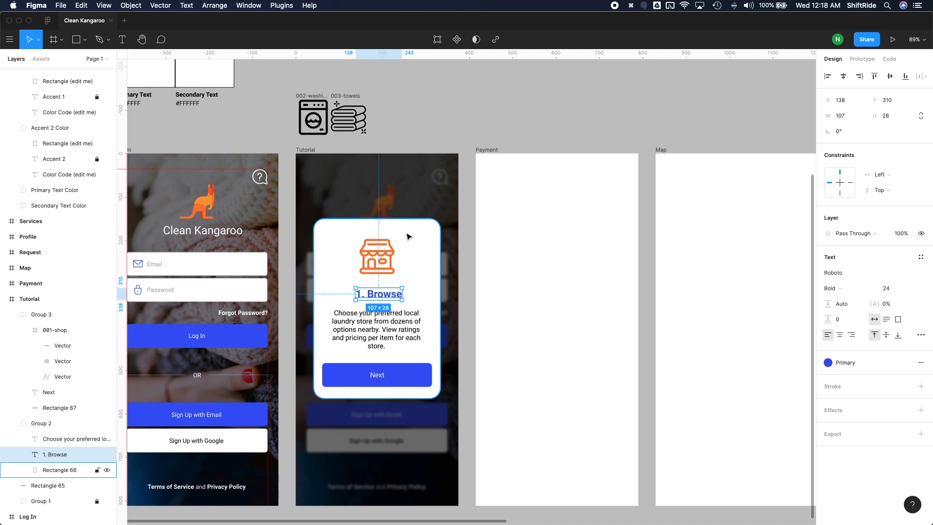
Step: Centre the "1. Browse" title horizontally on the white card rectangle
{"action": "left_click", "coordinate": [407, 237], "text": "shift"}
{"action": "left_click", "coordinate": [843, 76]}
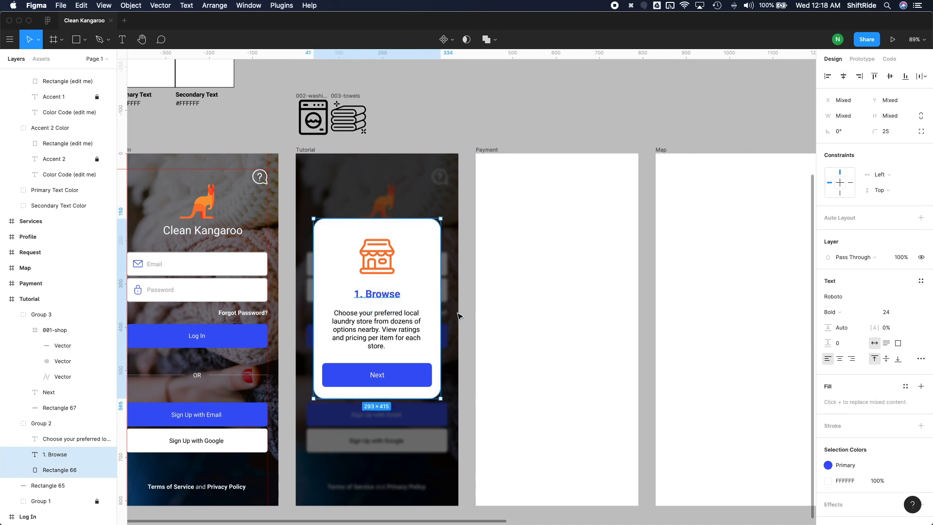
{"action": "left_click", "coordinate": [390, 272]}
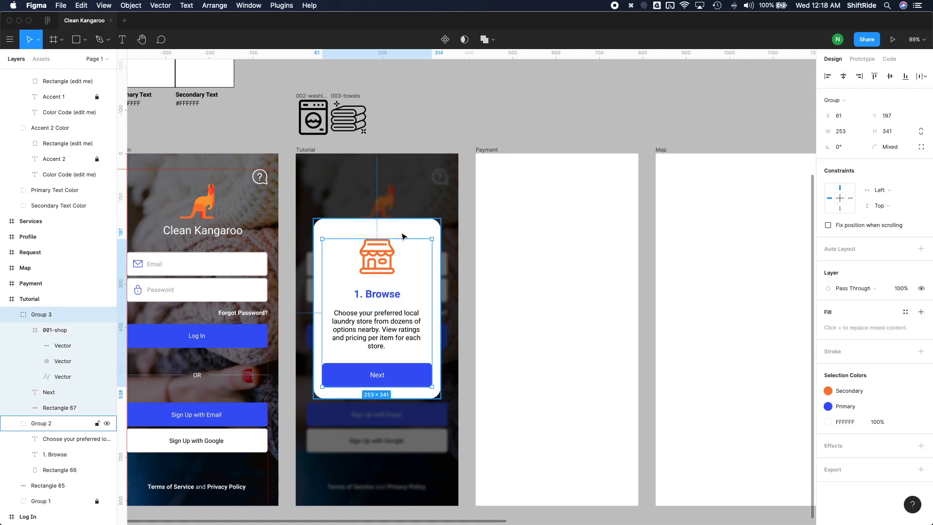
{"action": "left_click", "coordinate": [406, 232], "text": "shift"}
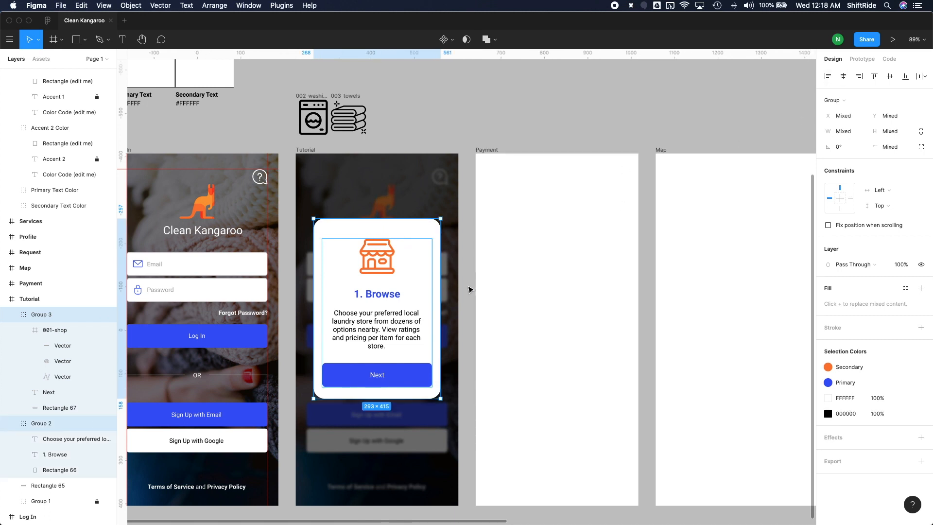
{"action": "left_click", "coordinate": [469, 290]}
Step: Duplicate the whole Tutorial frame twice
{"action": "scroll", "coordinate": [469, 290], "scroll_direction": "down", "scroll_amount": 3}
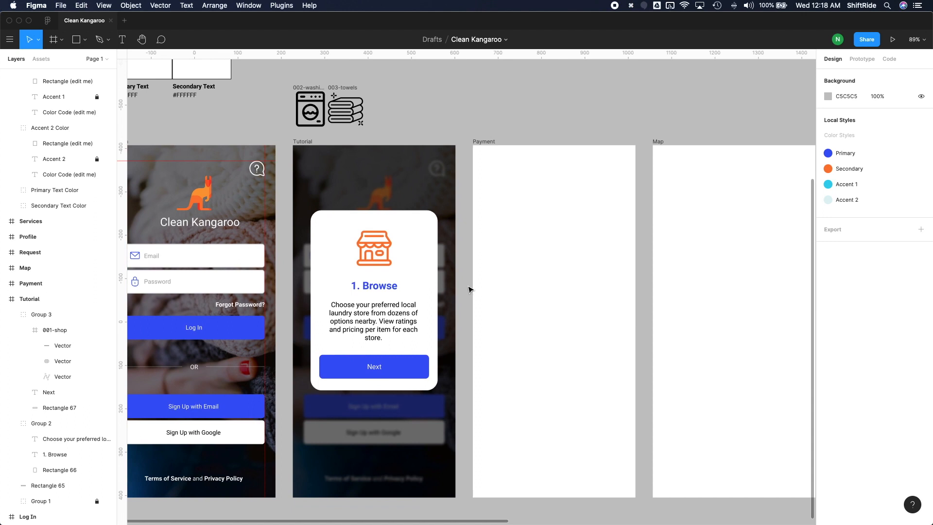
{"action": "left_click", "coordinate": [367, 125]}
{"action": "left_click", "coordinate": [367, 125]}
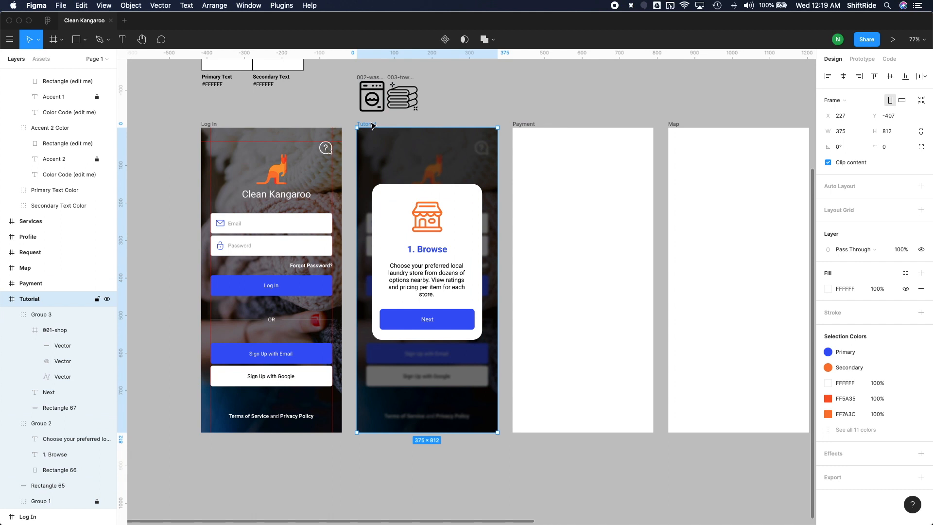
{"action": "key", "text": "super+d"}
{"action": "key", "text": "super+d"}
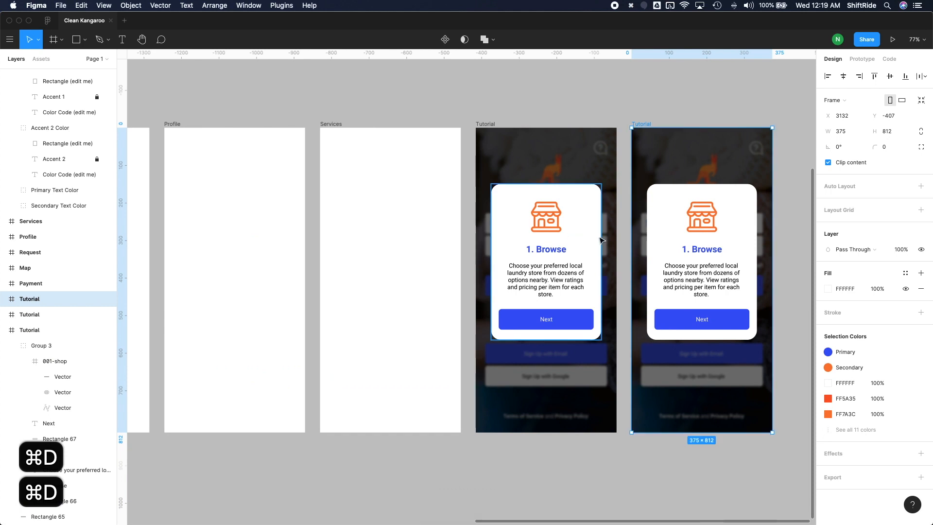
Step: Move the two Tutorial duplicates under the original Tutorial frame, stacking them in one vertical column aligned with it
{"action": "scroll", "coordinate": [602, 240], "scroll_direction": "down", "scroll_amount": 2}
{"action": "scroll", "coordinate": [601, 240], "scroll_direction": "down", "scroll_amount": 5}
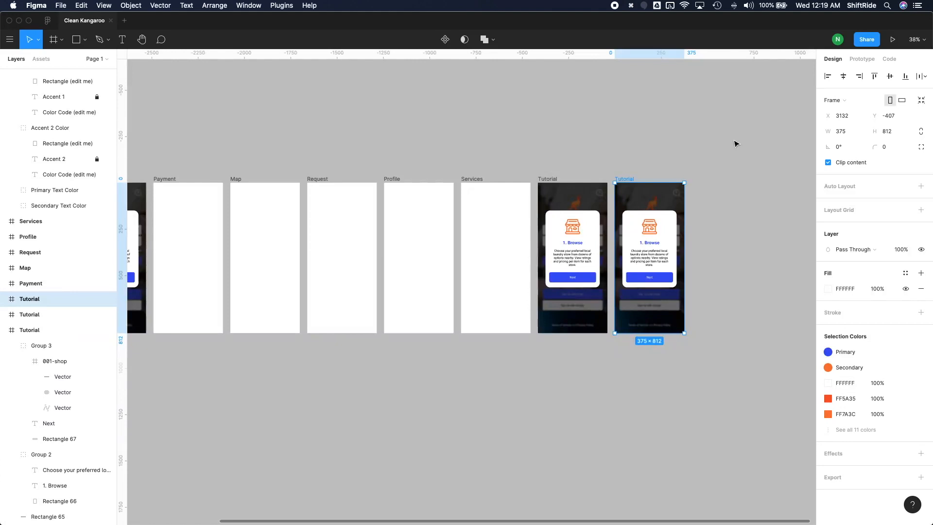
{"action": "left_click_drag", "start_coordinate": [736, 144], "coordinate": [537, 339]}
{"action": "key", "text": "super+z"}
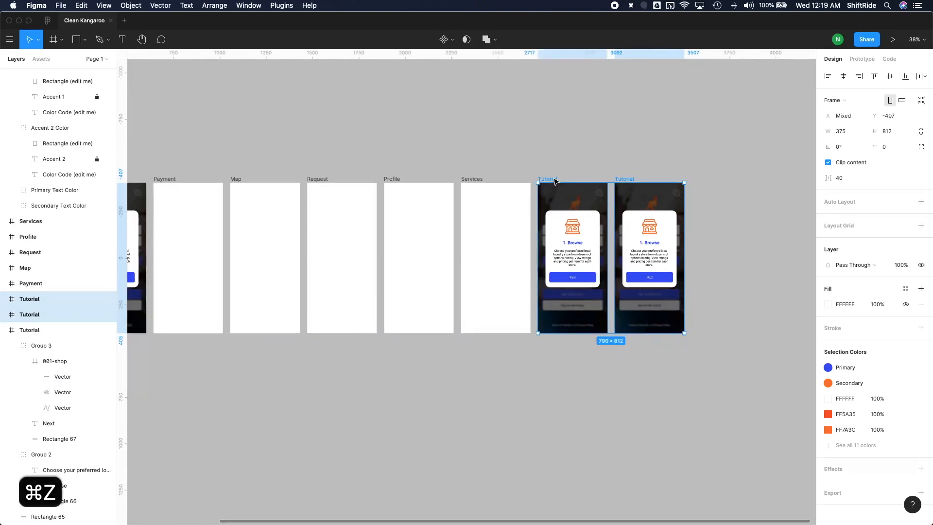
{"action": "left_click_drag", "start_coordinate": [555, 182], "coordinate": [147, 349]}
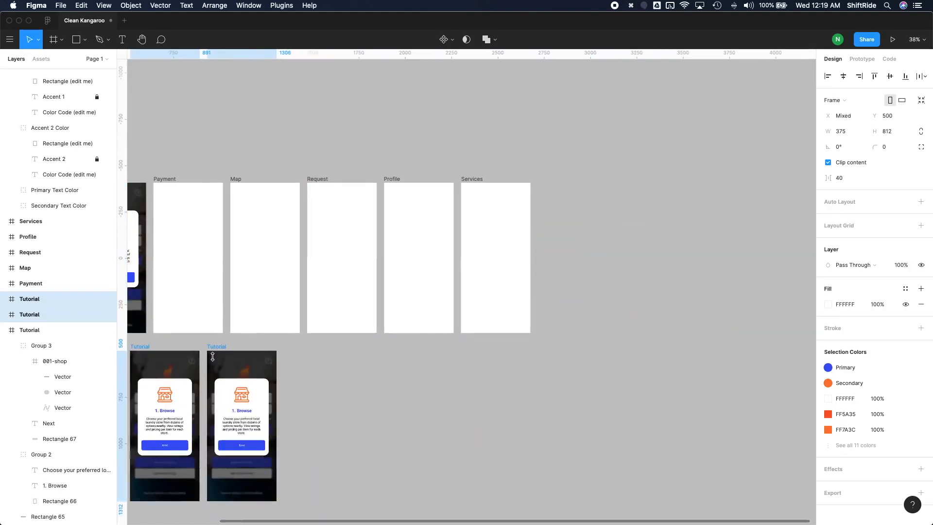
{"action": "scroll", "coordinate": [212, 357], "scroll_direction": "left", "scroll_amount": 4}
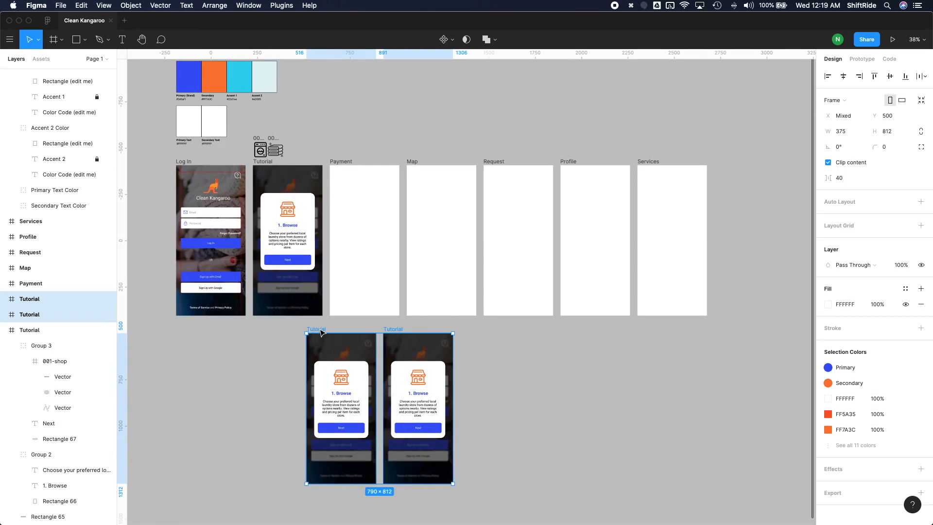
{"action": "left_click_drag", "start_coordinate": [321, 332], "coordinate": [269, 326]}
{"action": "left_click_drag", "start_coordinate": [384, 250], "coordinate": [310, 417]}
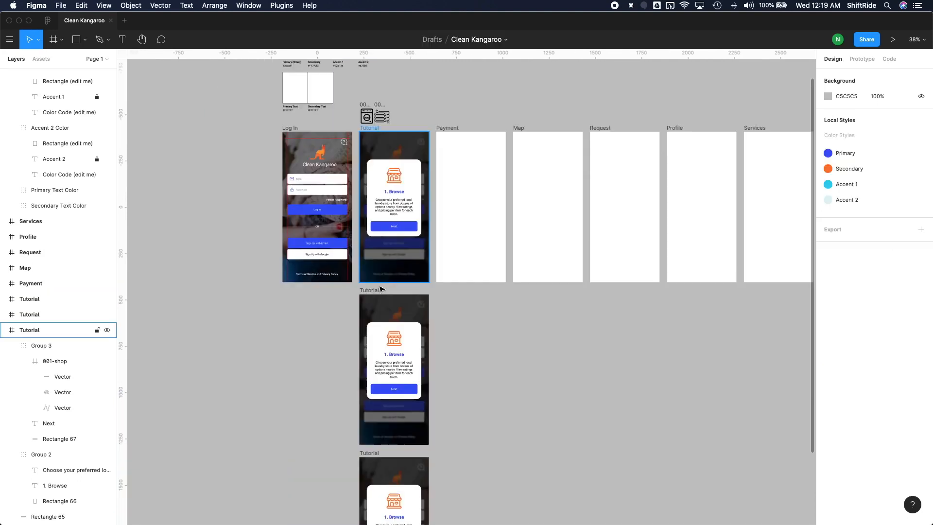
Step: Rename the duplicate frame directly below the original as "Tutorial - Step 2"
{"action": "scroll", "coordinate": [380, 289], "scroll_direction": "up", "scroll_amount": 5}
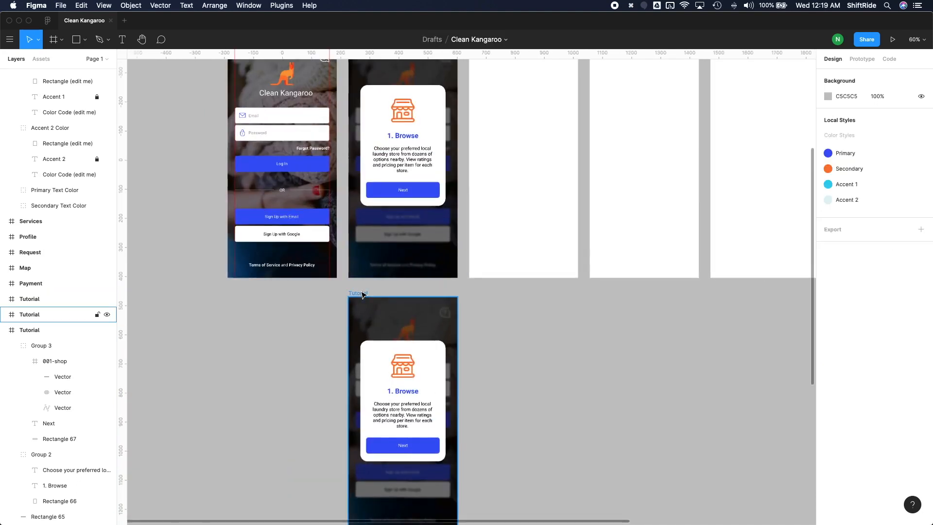
{"action": "left_click", "coordinate": [362, 294]}
{"action": "key", "text": "super+r"}
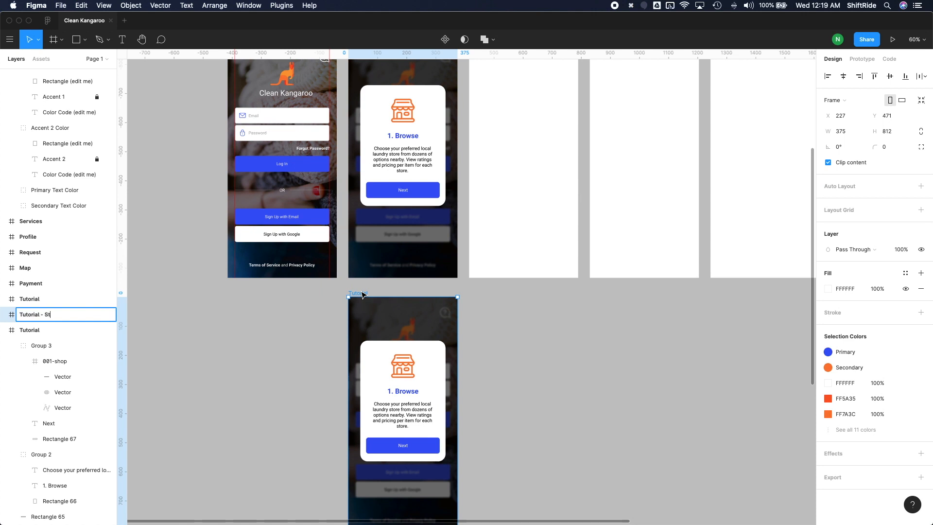
{"action": "type", "text": "- Step 2"}
{"action": "key", "text": "Return"}
Step: Rename the lowest duplicate frame in the column as "Tutorial - Step 3"
{"action": "scroll", "coordinate": [370, 325], "scroll_direction": "down", "scroll_amount": 5}
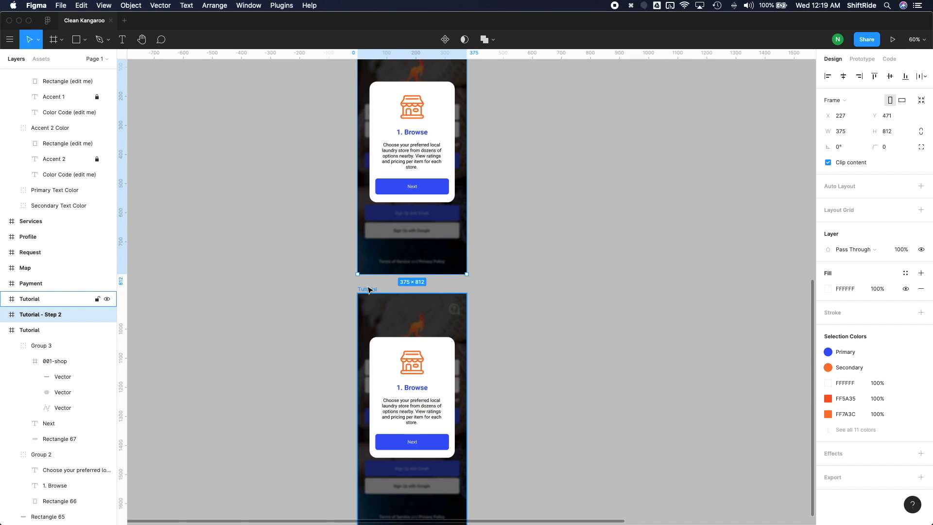
{"action": "left_click", "coordinate": [370, 290]}
{"action": "key", "text": "super+r"}
{"action": "key", "text": "Right"}
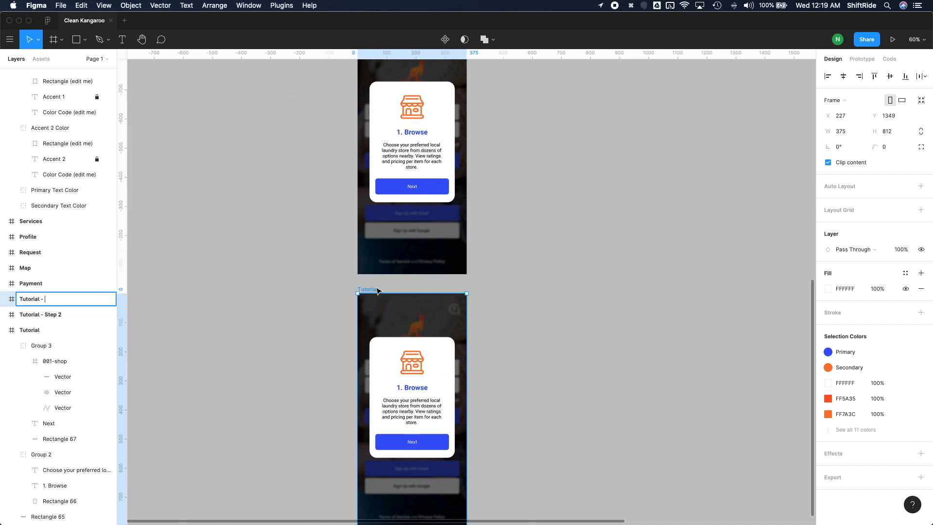
{"action": "type", "text": "-  Step 3"}
{"action": "key", "text": "Return"}
Step: Rename the original Tutorial frame as "Tutorial - Step 1"
{"action": "scroll", "coordinate": [343, 277], "scroll_direction": "up", "scroll_amount": 10}
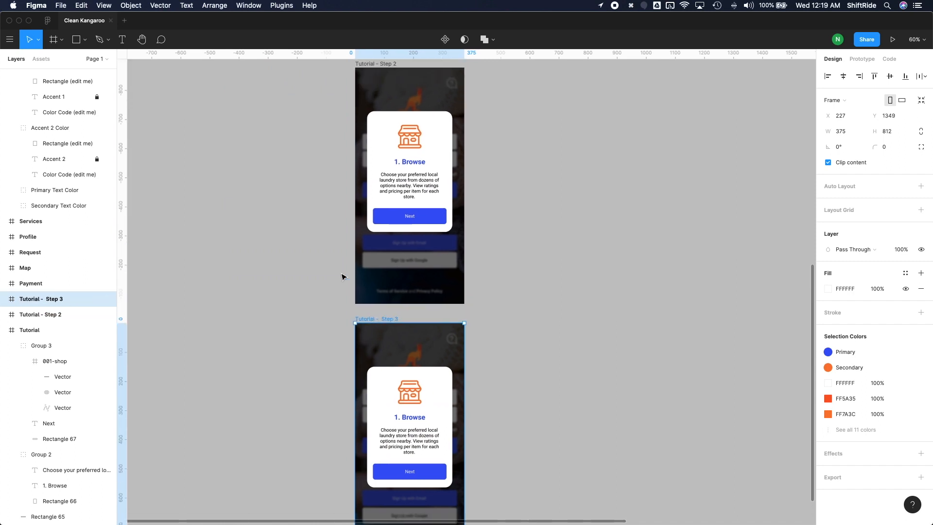
{"action": "left_click", "coordinate": [38, 330]}
{"action": "key", "text": "super+r"}
{"action": "key", "text": "Right"}
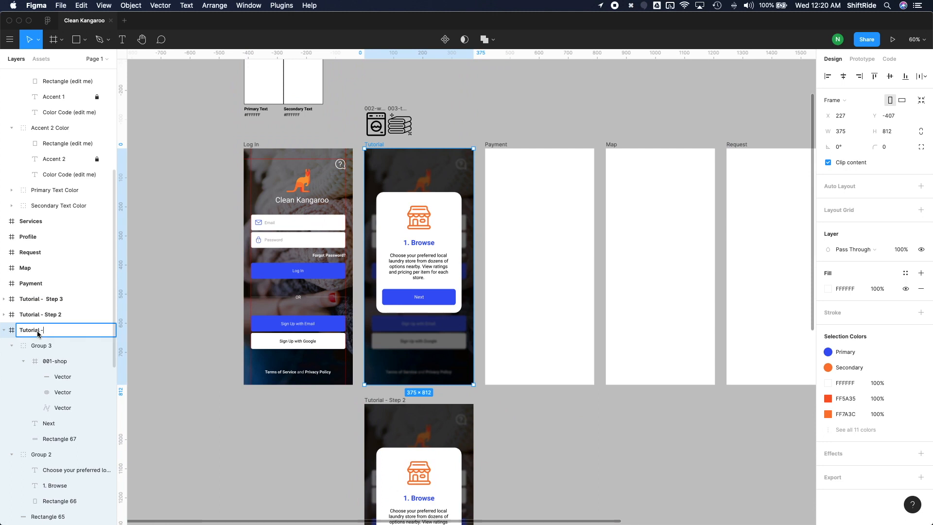
{"action": "type", "text": "- Step 1"}
{"action": "key", "text": "Return"}
{"action": "key", "text": "Escape"}
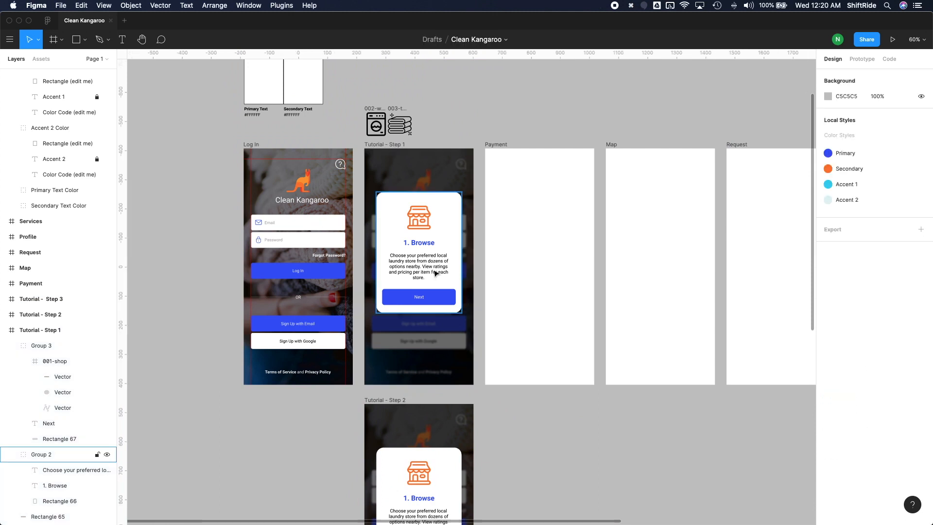
Step: Replace the card title in the "Tutorial - Step 2" frame with "2." and leave it open for editing
{"action": "scroll", "coordinate": [435, 273], "scroll_direction": "down", "scroll_amount": 5}
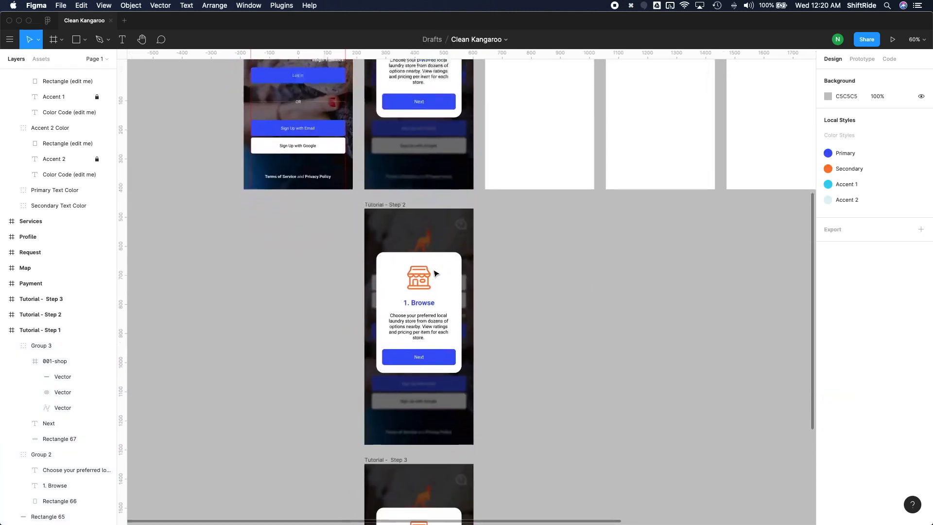
{"action": "scroll", "coordinate": [423, 269], "scroll_direction": "up", "scroll_amount": 2}
{"action": "scroll", "coordinate": [422, 268], "scroll_direction": "up", "scroll_amount": 3}
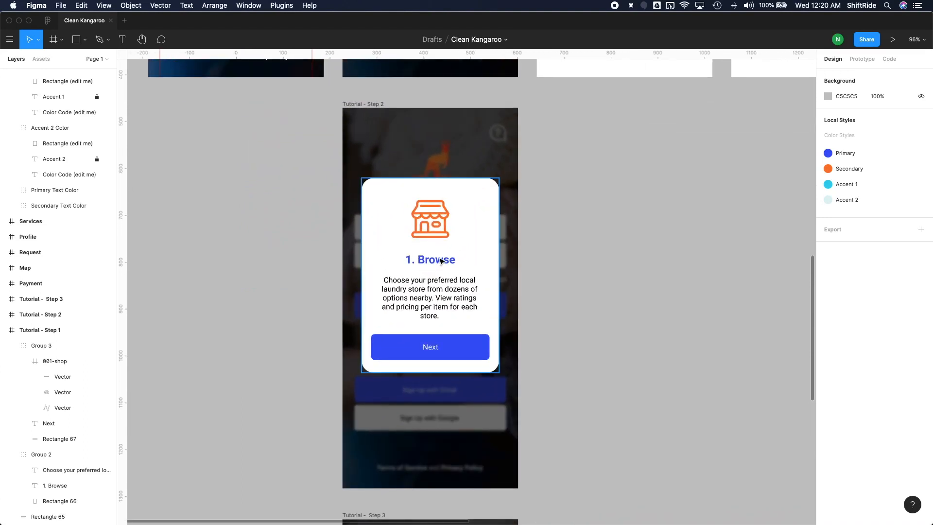
{"action": "double_click", "coordinate": [445, 262]}
{"action": "double_click", "coordinate": [445, 262]}
{"action": "type", "text": "2."}
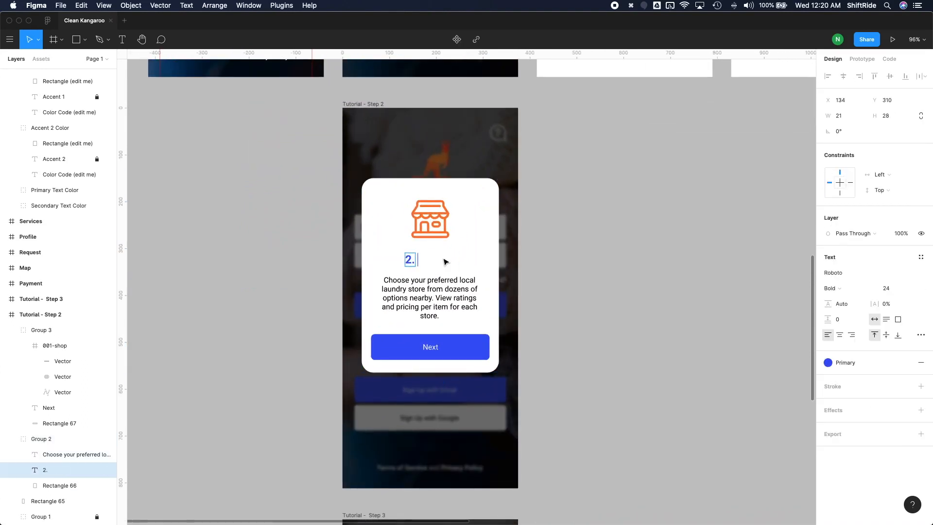
Step: Switch to the TextEdit app notes and copy the description of tutorial step 2, without its number
{"action": "key", "text": "ctrl+Up"}
{"action": "left_click", "coordinate": [764, 286]}
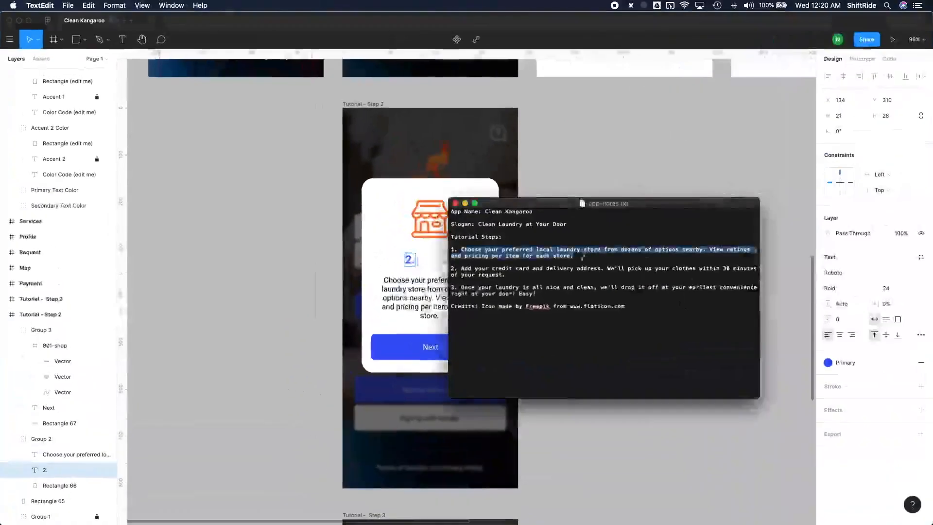
{"action": "left_click_drag", "start_coordinate": [461, 268], "coordinate": [502, 281]}
{"action": "key", "text": "super+c"}
Step: Back in Figma, complete the Step 2 card title as "2. Request" and replace its description with the copied text
{"action": "left_click", "coordinate": [408, 267]}
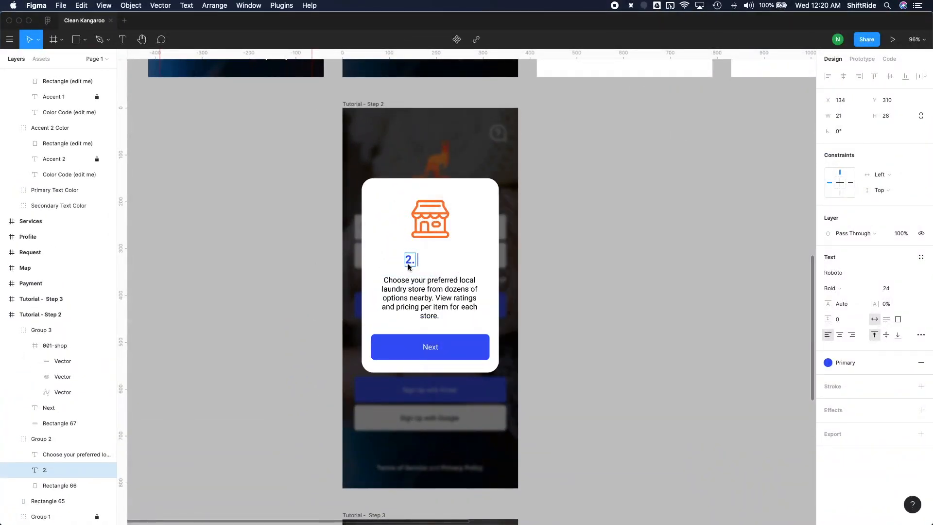
{"action": "type", "text": "Request"}
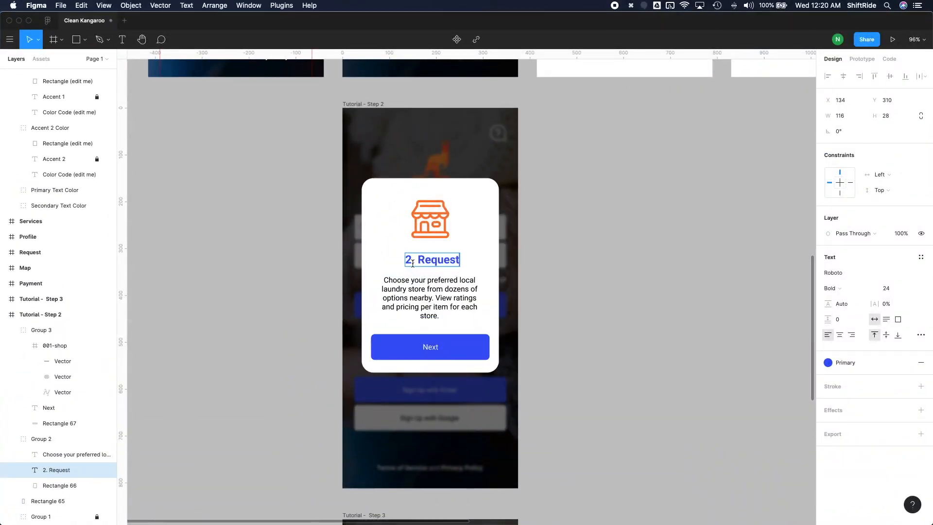
{"action": "key", "text": "Escape"}
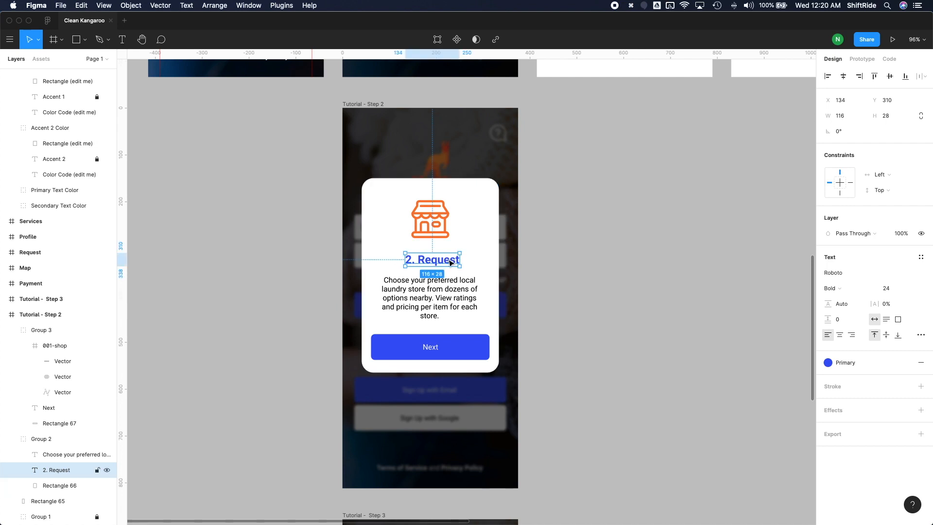
{"action": "double_click", "coordinate": [448, 288]}
{"action": "key", "text": "super+v"}
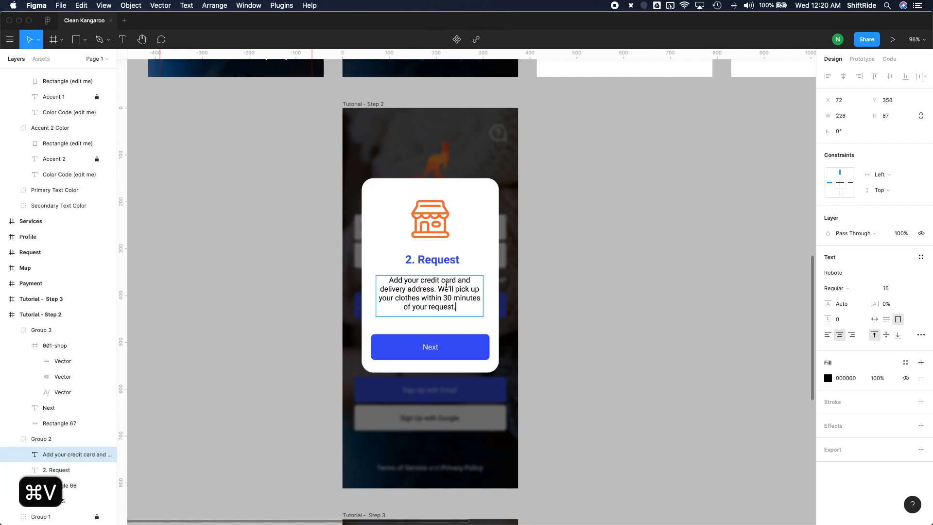
Step: Finish editing the Step 2 description and cut the washing-machine icon from the canvas above the Step 1 frame
{"action": "key", "text": "Escape"}
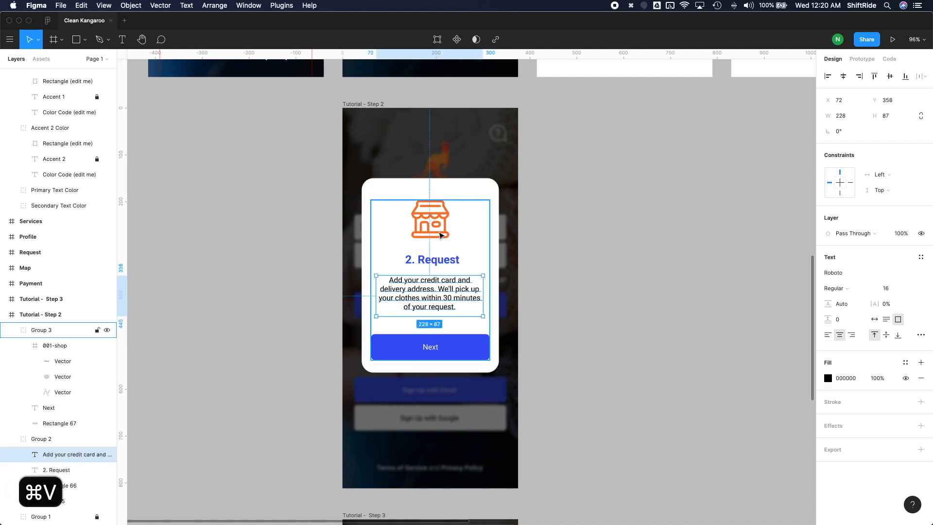
{"action": "scroll", "coordinate": [459, 240], "scroll_direction": "up", "scroll_amount": 15}
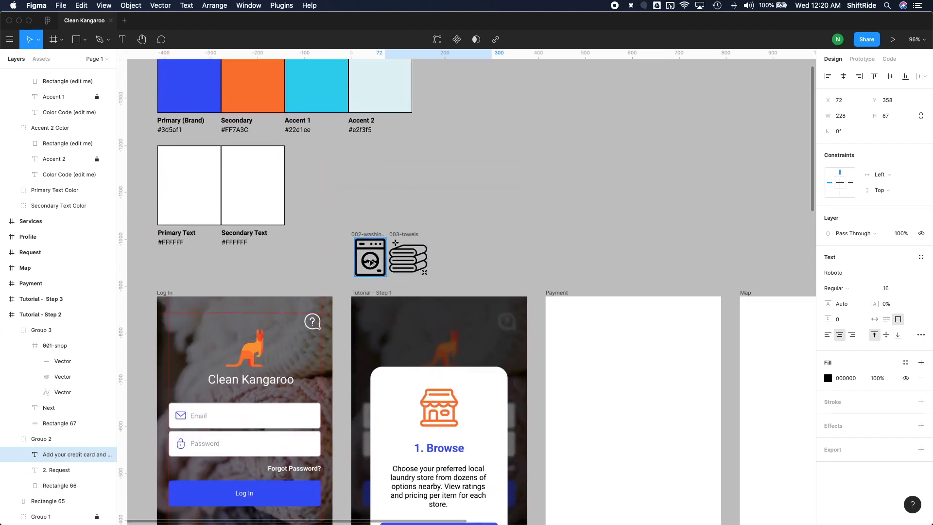
{"action": "left_click", "coordinate": [369, 237]}
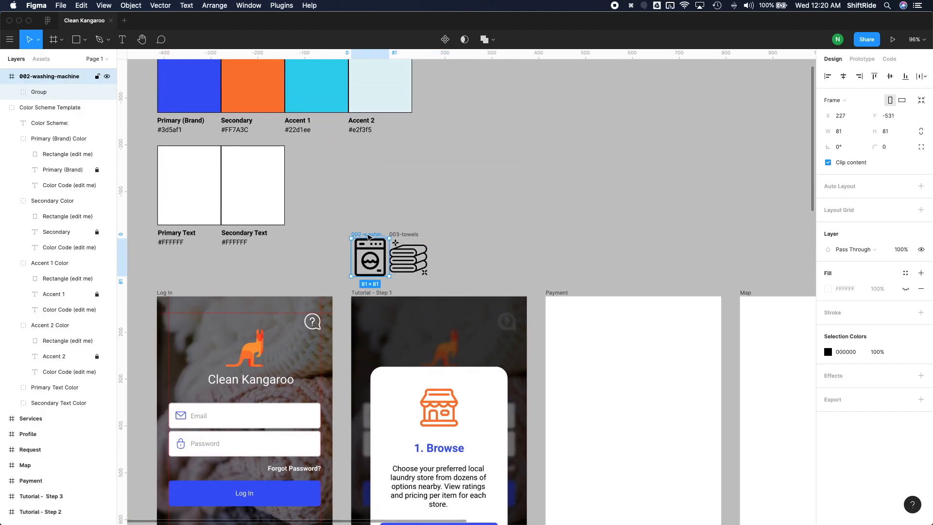
{"action": "key", "text": "super+x"}
Step: Paste the washing-machine icon into Group 3 of the Step 2 card, outside the 001-shop frame, and delete the shop icon
{"action": "scroll", "coordinate": [442, 225], "scroll_direction": "down", "scroll_amount": 20}
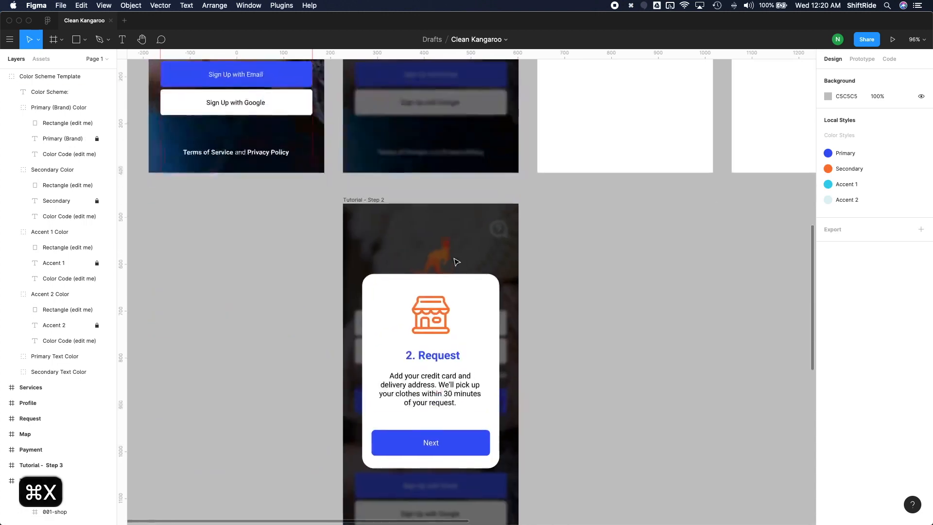
{"action": "scroll", "coordinate": [441, 225], "scroll_direction": "up", "scroll_amount": 3}
{"action": "left_click", "coordinate": [438, 226]}
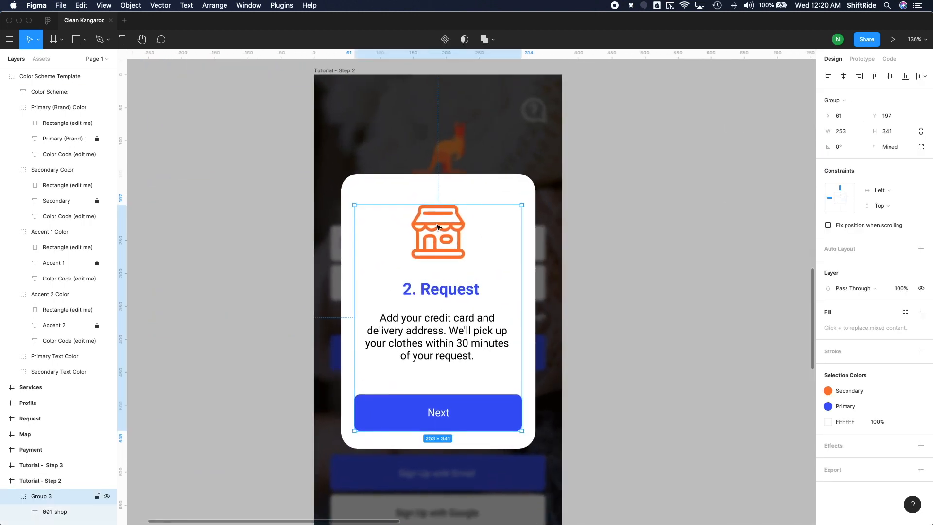
{"action": "double_click", "coordinate": [437, 226]}
{"action": "key", "text": "cmd+v"}
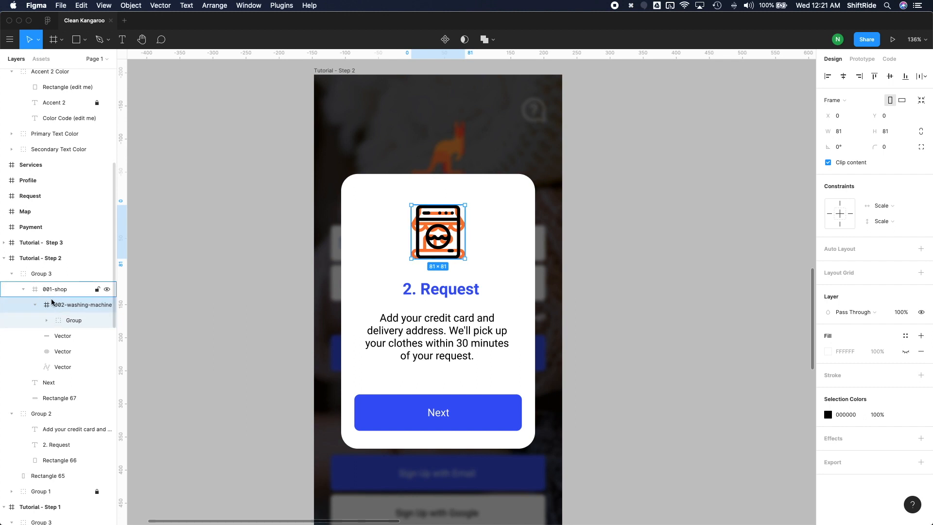
{"action": "left_click_drag", "start_coordinate": [47, 307], "coordinate": [65, 284]}
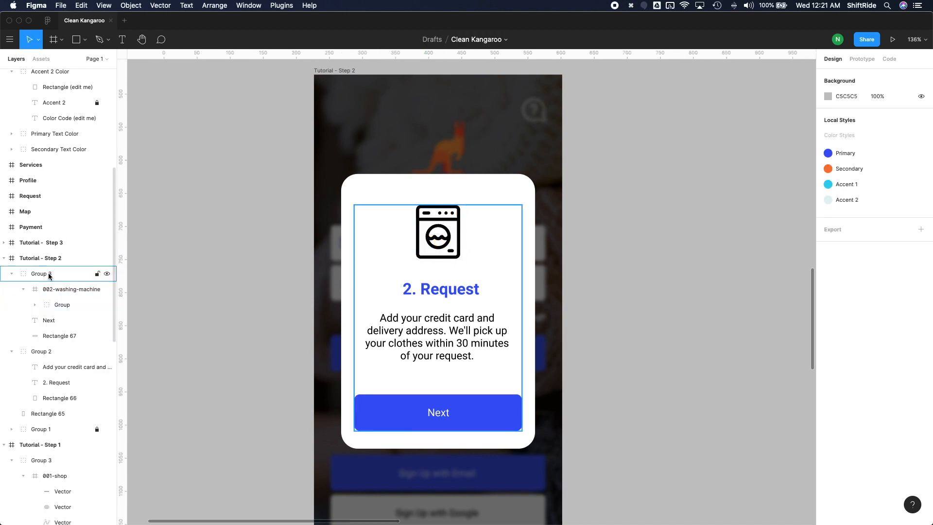
{"action": "left_click", "coordinate": [48, 275]}
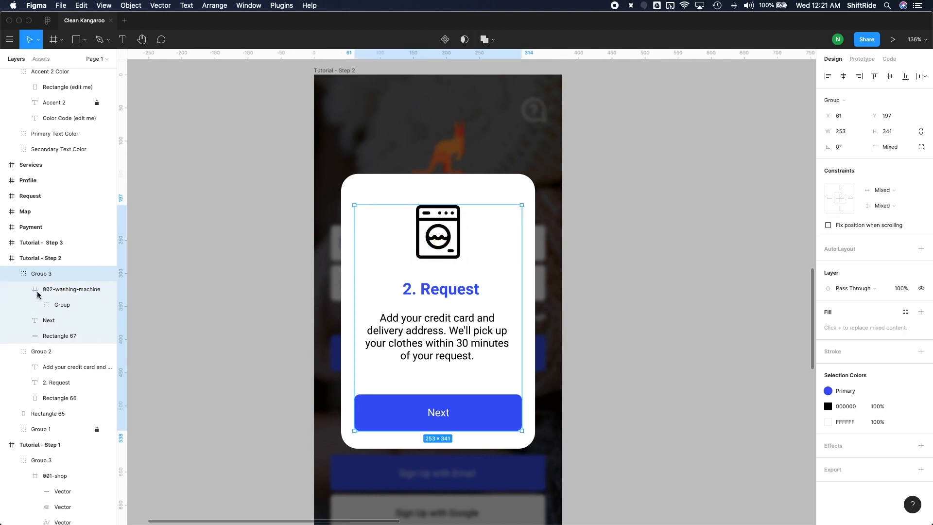
Step: Apply the Secondary color style to the washing-machine icon in the Step 2 card
{"action": "left_click", "coordinate": [55, 289]}
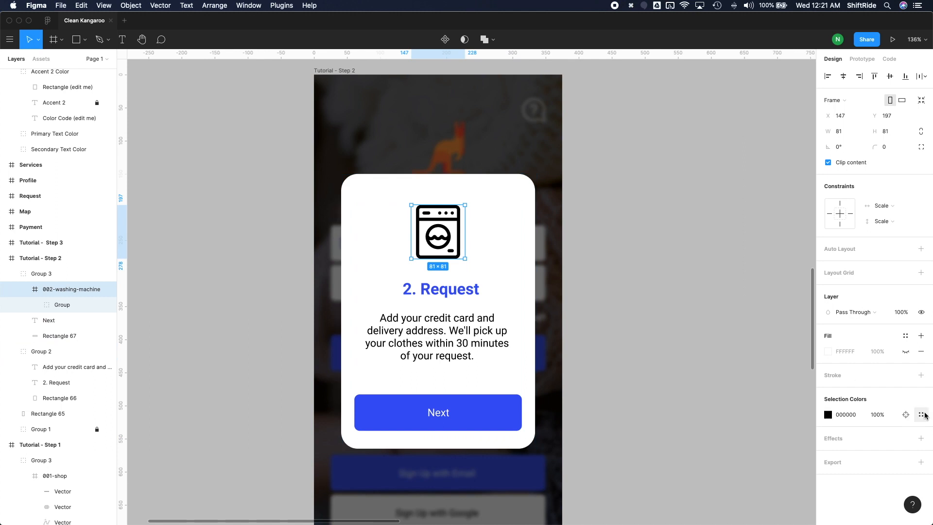
{"action": "left_click", "coordinate": [829, 416]}
{"action": "left_click", "coordinate": [740, 427]}
{"action": "left_click", "coordinate": [656, 332]}
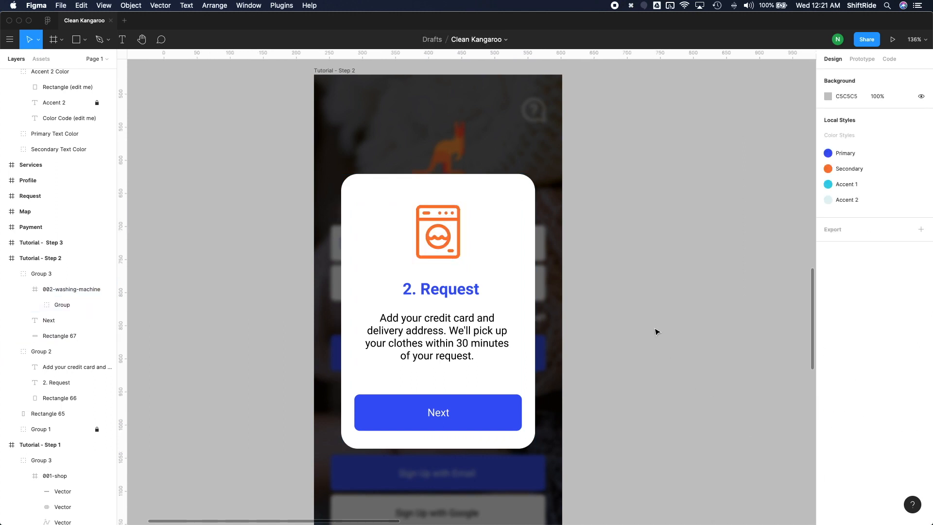
Step: Switch to the TextEdit app notes and copy the description of tutorial step 3, without its number
{"action": "scroll", "coordinate": [483, 294], "scroll_direction": "down", "scroll_amount": 1}
{"action": "scroll", "coordinate": [483, 296], "scroll_direction": "down", "scroll_amount": 3}
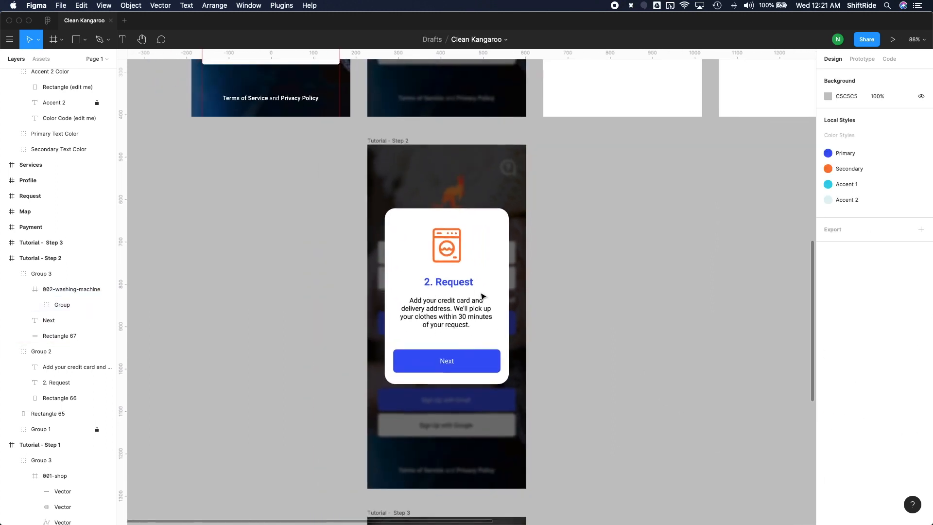
{"action": "scroll", "coordinate": [483, 295], "scroll_direction": "down", "scroll_amount": 3}
{"action": "scroll", "coordinate": [483, 296], "scroll_direction": "down", "scroll_amount": 6}
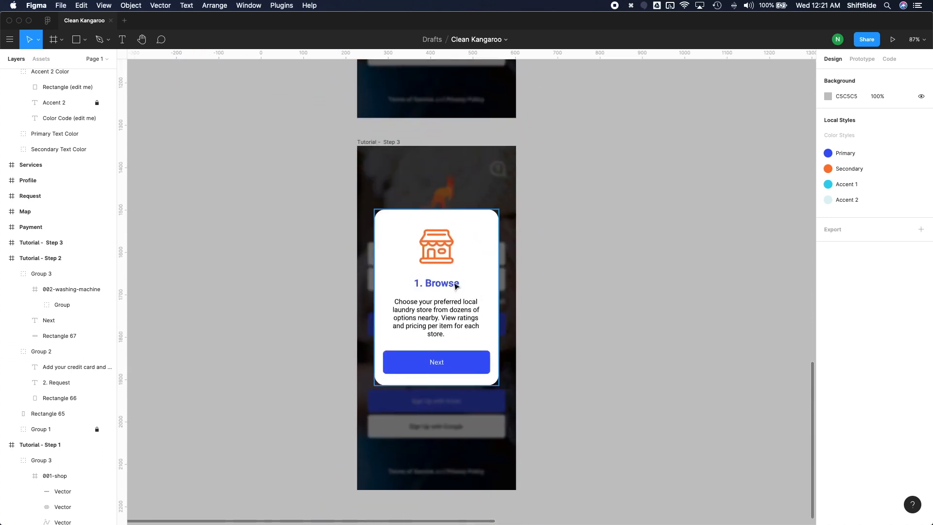
{"action": "scroll", "coordinate": [440, 281], "scroll_direction": "up", "scroll_amount": 3}
{"action": "scroll", "coordinate": [440, 281], "scroll_direction": "up", "scroll_amount": 3}
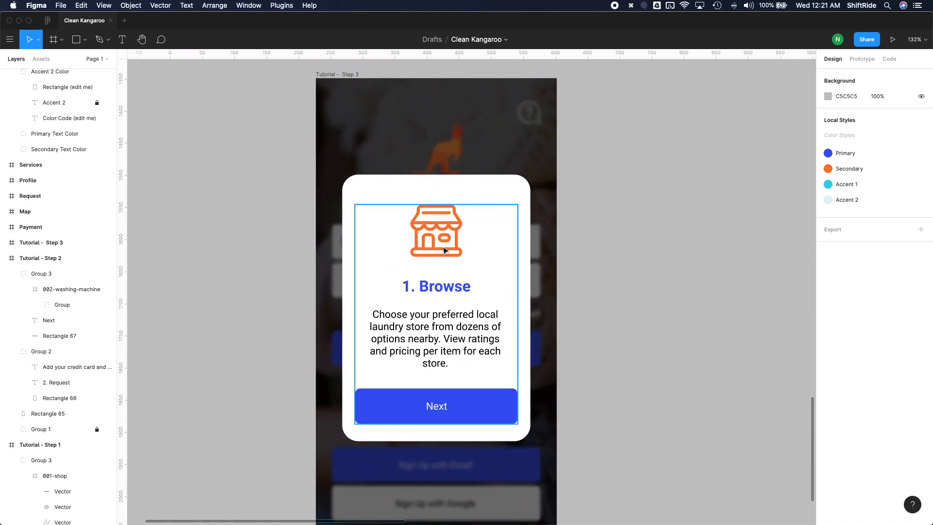
{"action": "key", "text": "ctrl+Up"}
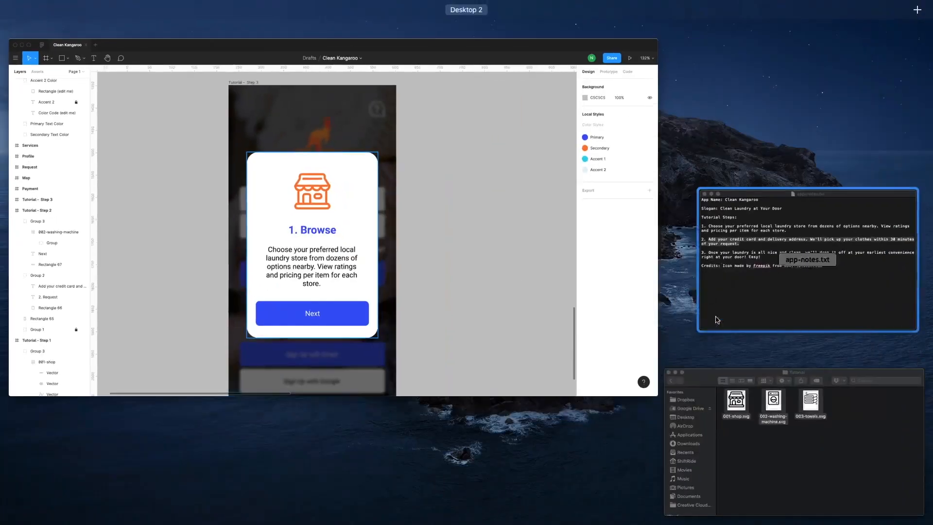
{"action": "left_click", "coordinate": [717, 319]}
{"action": "left_click_drag", "start_coordinate": [550, 294], "coordinate": [461, 288]}
Step: Back in Figma, replace the card title in the "Tutorial - Step 3" frame with "3. Clean Clothes!"
{"action": "key", "text": "super+Tab"}
{"action": "double_click", "coordinate": [449, 287]}
{"action": "double_click", "coordinate": [450, 287]}
{"action": "type", "text": "3. Cl"}
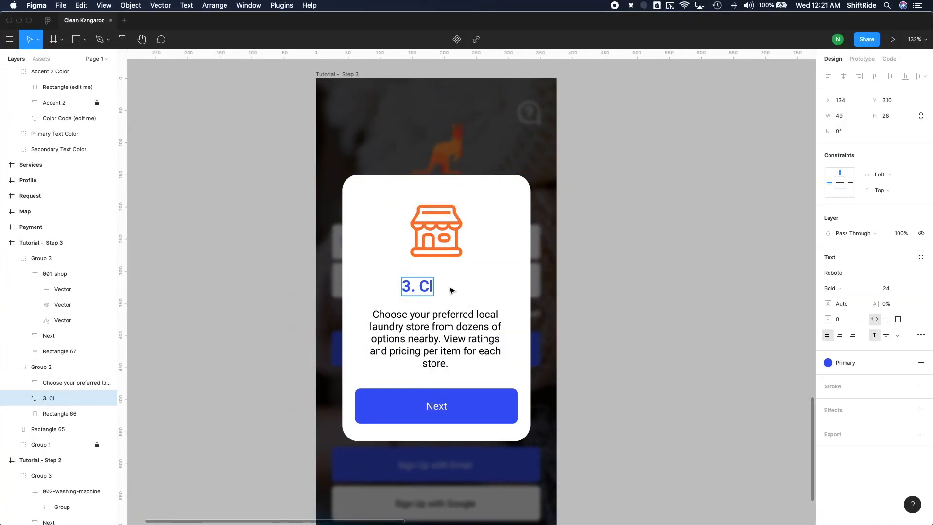
{"action": "type", "text": "ean Clothes!"}
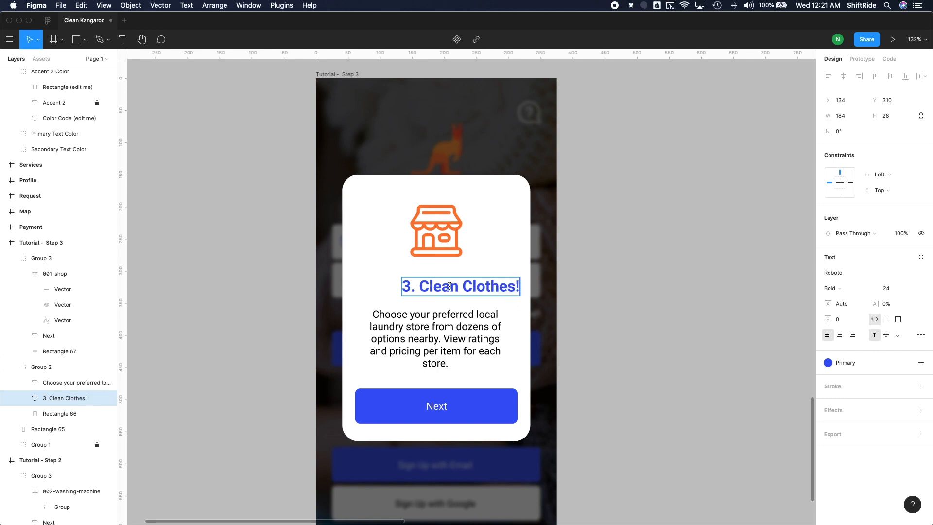
Step: Replace the Step 3 card's description with the text copied from the notes
{"action": "left_click", "coordinate": [451, 325]}
{"action": "triple_click", "coordinate": [456, 328]}
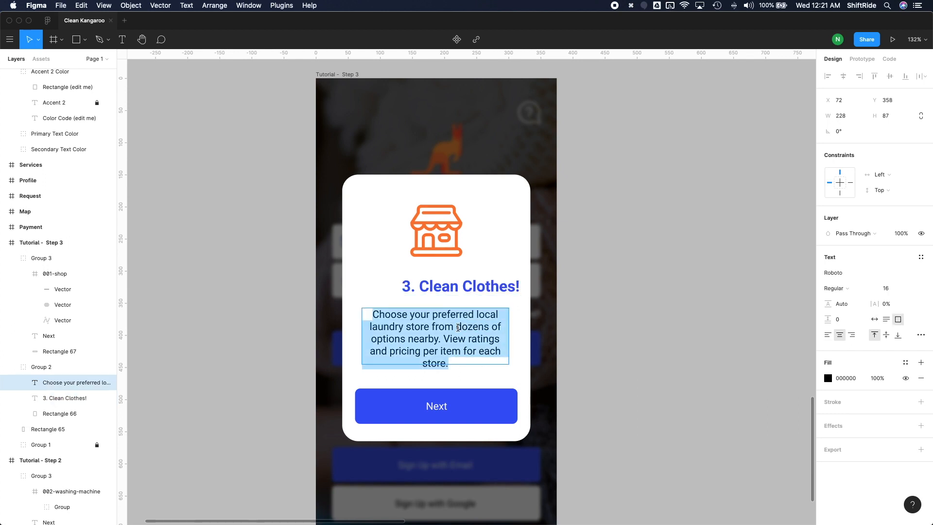
{"action": "key", "text": "super+v"}
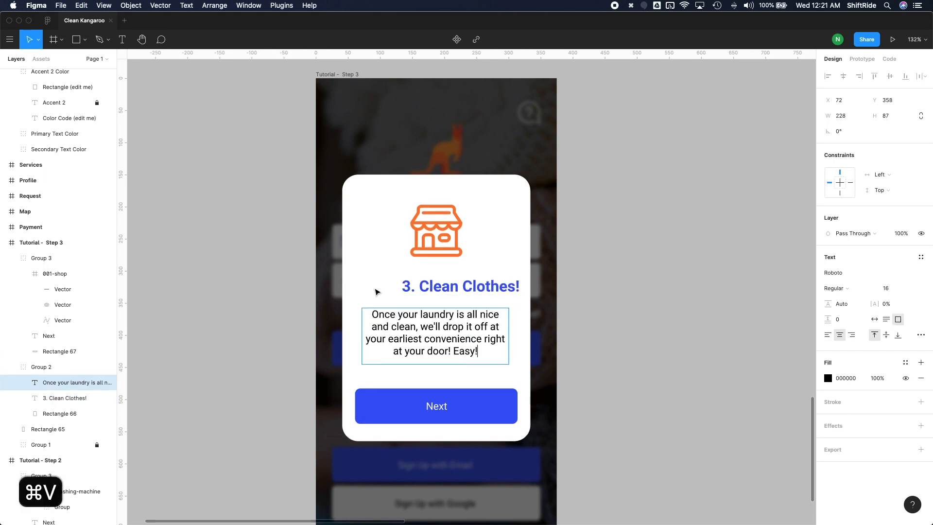
{"action": "key", "text": "Escape"}
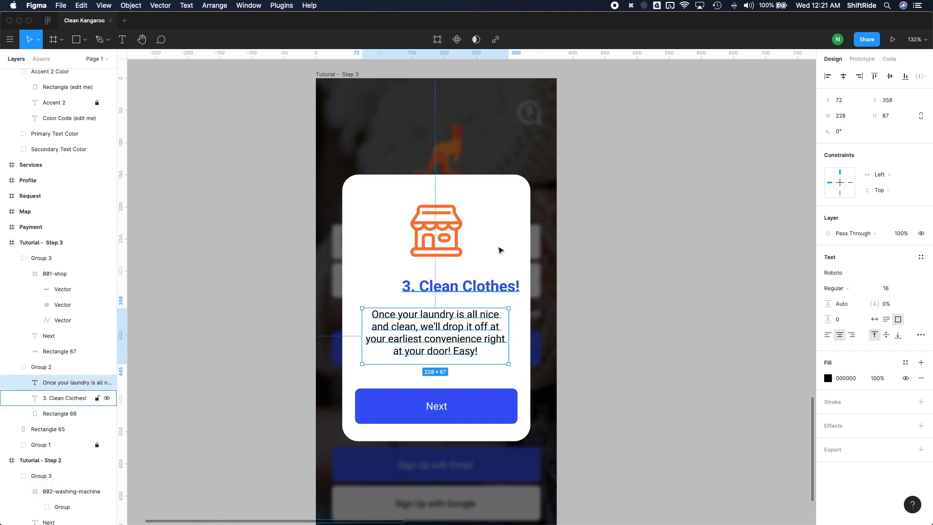
Step: Center the Step 3 title and description horizontally with the white card rectangle
{"action": "left_click", "coordinate": [469, 291], "text": "shift"}
{"action": "left_click", "coordinate": [474, 196], "text": "shift"}
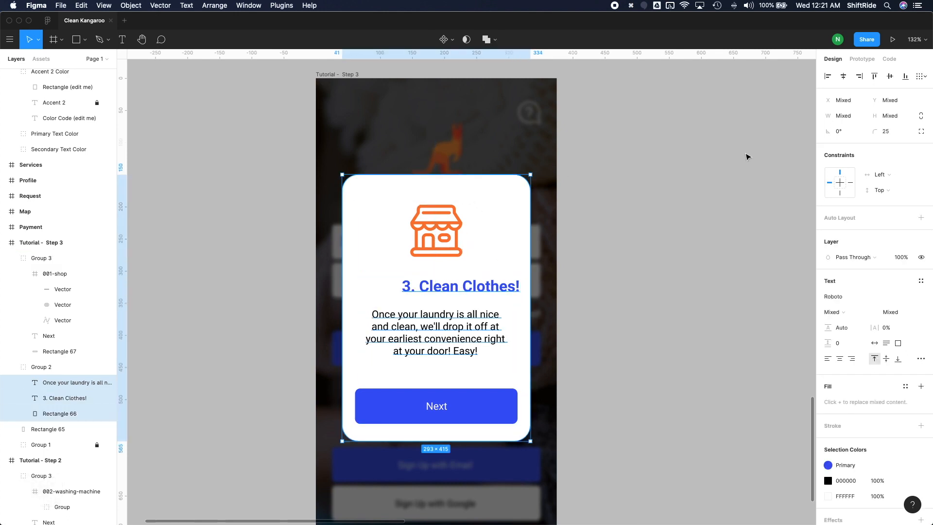
{"action": "left_click", "coordinate": [843, 77]}
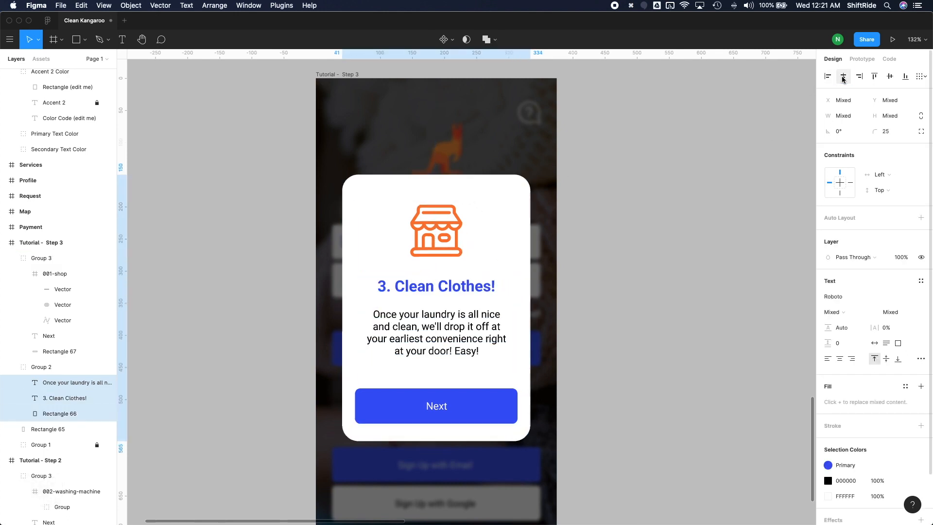
Step: Cut the towels icon from the canvas above the "Tutorial - Step 1" frame
{"action": "left_click", "coordinate": [450, 253]}
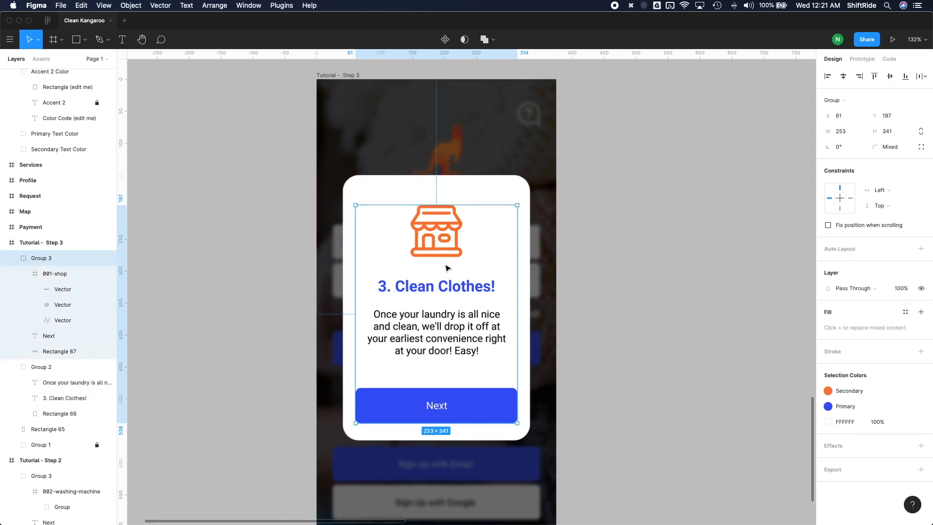
{"action": "scroll", "coordinate": [447, 268], "scroll_direction": "down", "scroll_amount": 3}
{"action": "scroll", "coordinate": [447, 268], "scroll_direction": "up", "scroll_amount": 10}
{"action": "scroll", "coordinate": [448, 268], "scroll_direction": "up", "scroll_amount": 6}
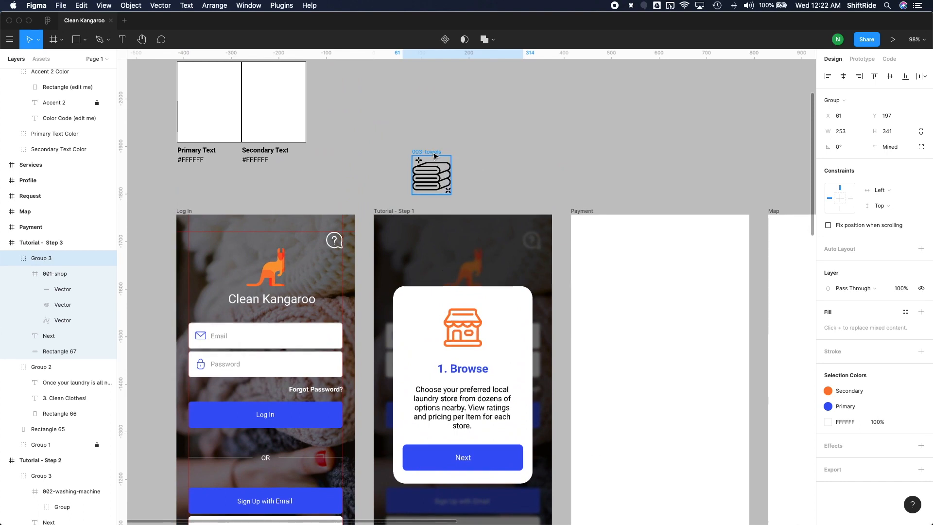
{"action": "left_click", "coordinate": [434, 158]}
{"action": "key", "text": "Delete"}
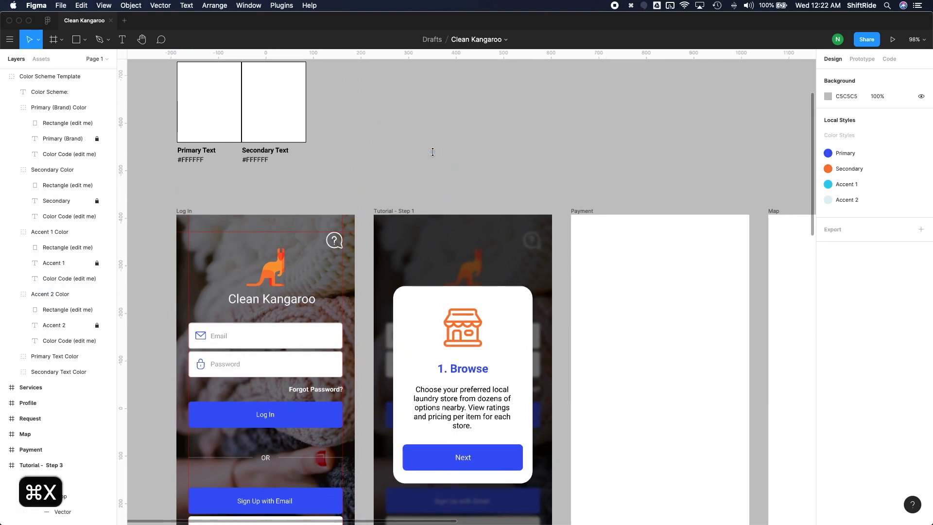
Step: Paste the towels icon into Group 3 of the Step 3 card, outside the 001-shop frame, and delete the shop icon
{"action": "scroll", "coordinate": [453, 270], "scroll_direction": "down", "scroll_amount": 11}
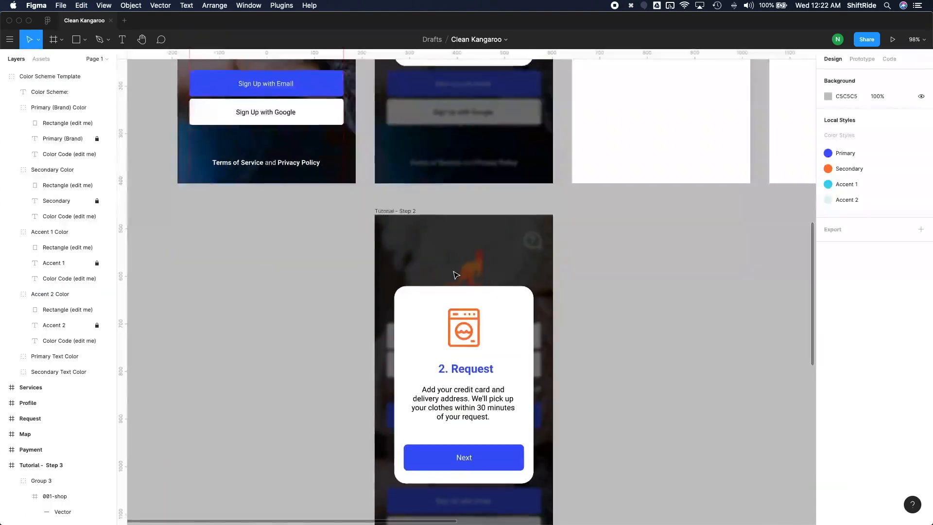
{"action": "scroll", "coordinate": [455, 275], "scroll_direction": "down", "scroll_amount": 5}
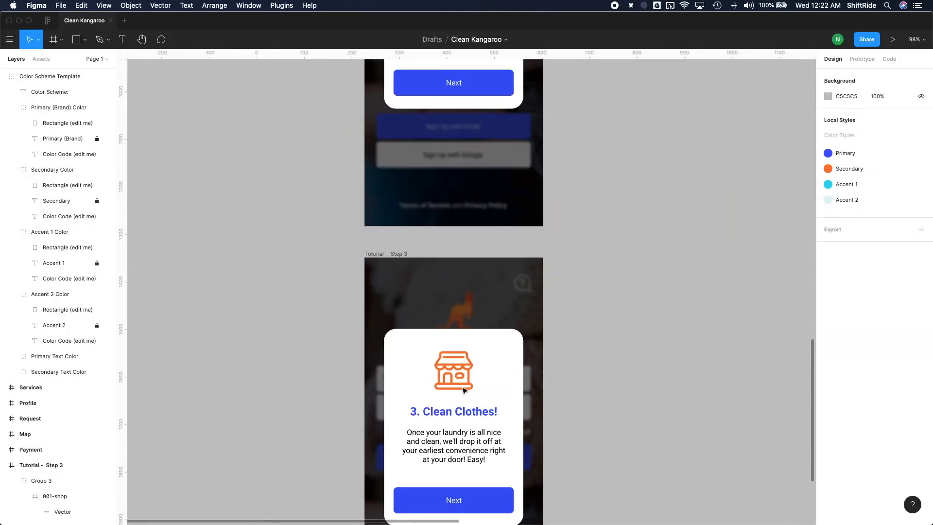
{"action": "scroll", "coordinate": [463, 390], "scroll_direction": "up", "scroll_amount": 5}
{"action": "left_click", "coordinate": [457, 375]}
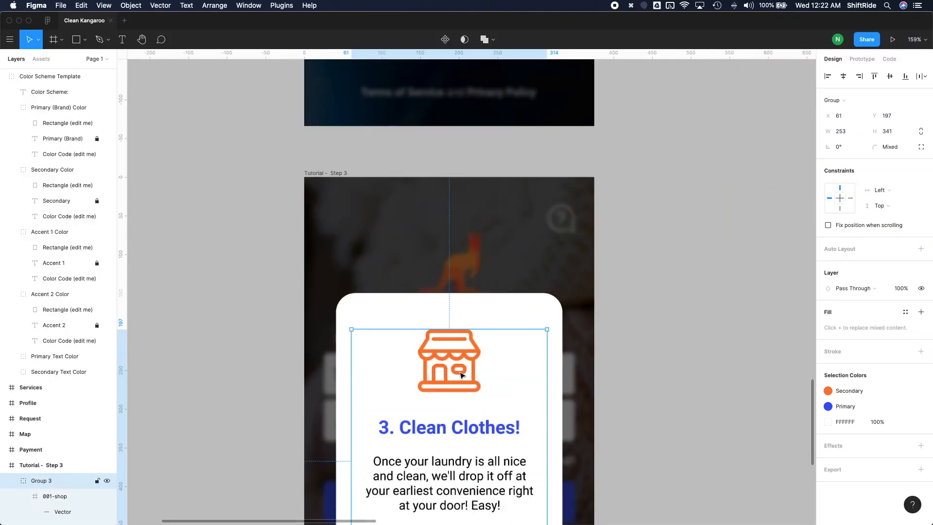
{"action": "left_click", "coordinate": [459, 375]}
{"action": "key", "text": "super+v"}
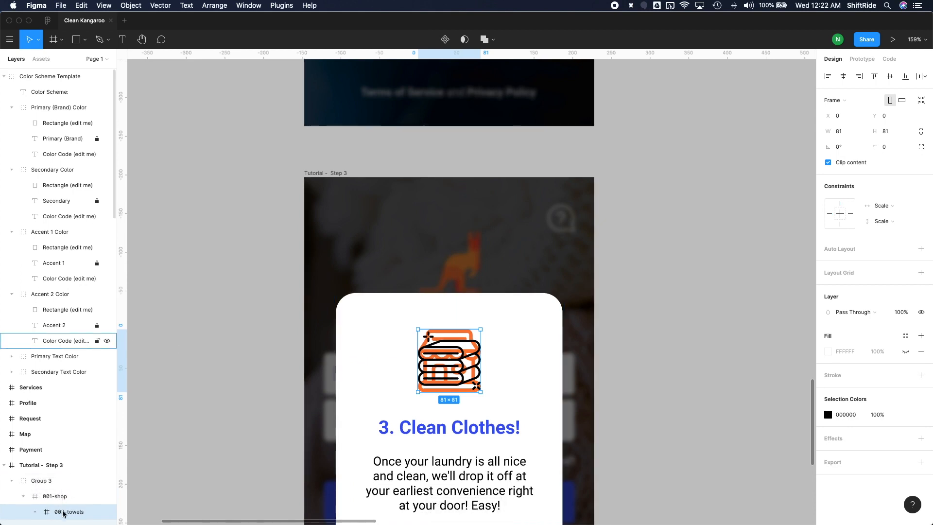
{"action": "scroll", "coordinate": [59, 510], "scroll_direction": "down", "scroll_amount": 3}
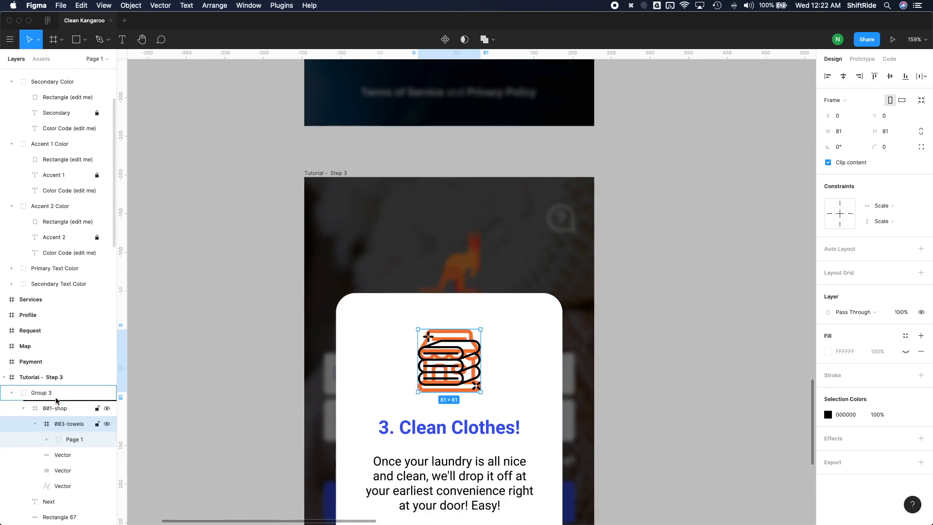
{"action": "left_click_drag", "start_coordinate": [54, 400], "coordinate": [55, 400]}
{"action": "left_click", "coordinate": [48, 440]}
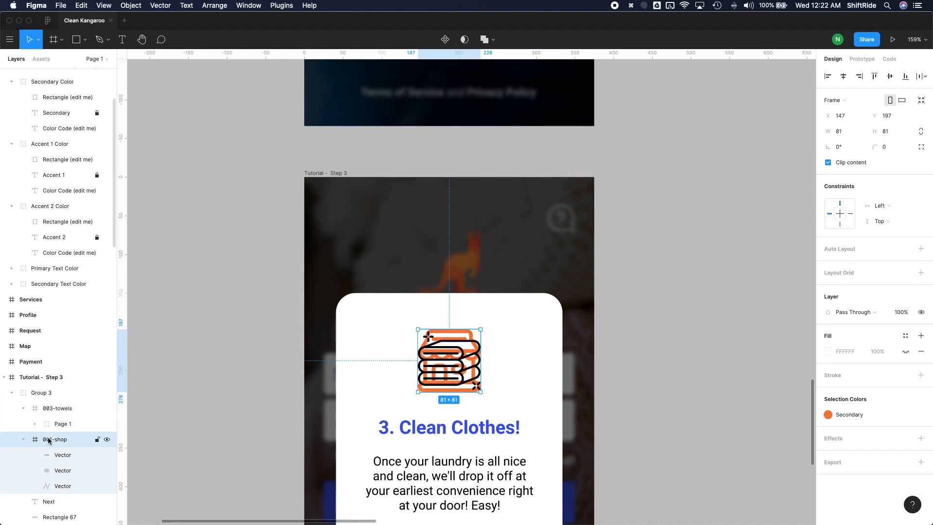
{"action": "key", "text": "Delete"}
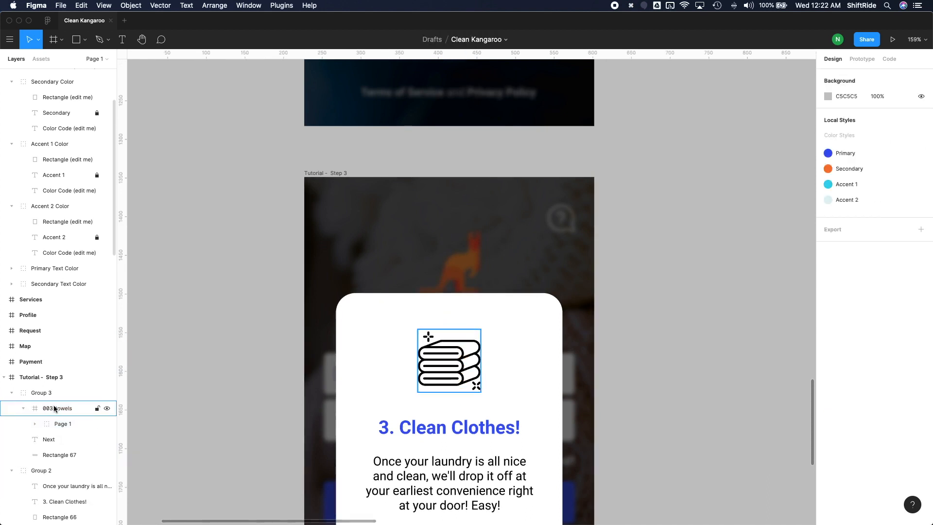
Step: Apply the Secondary color style to the towels icon in the Step 3 card
{"action": "left_click", "coordinate": [54, 408]}
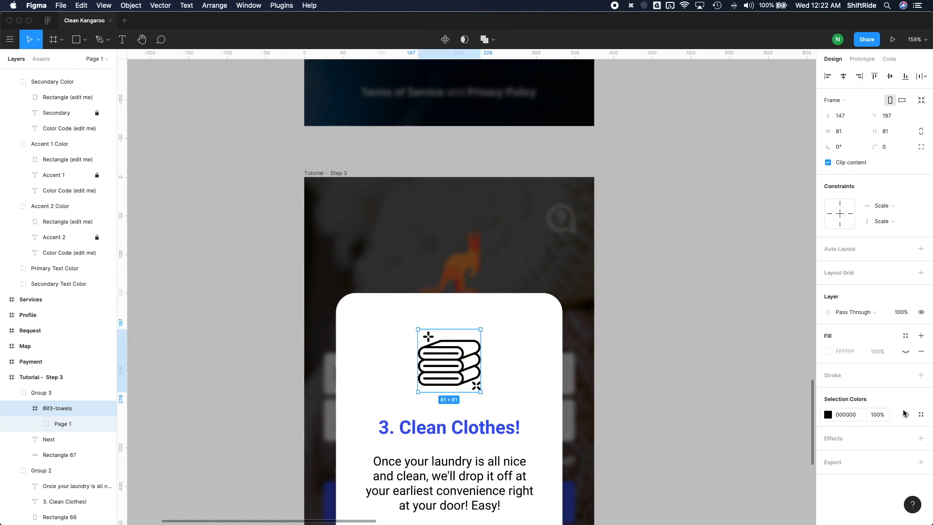
{"action": "left_click", "coordinate": [920, 414]}
{"action": "left_click", "coordinate": [741, 428]}
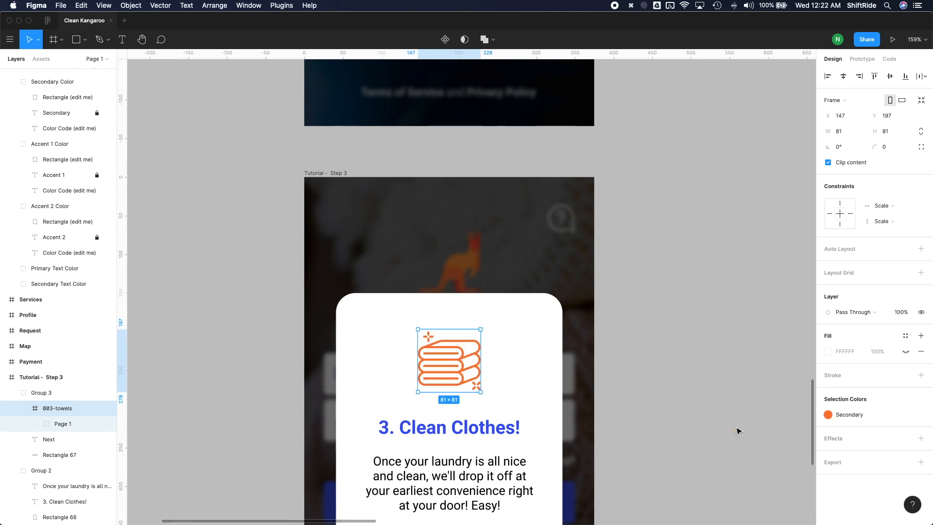
{"action": "left_click", "coordinate": [662, 373]}
Step: Change the button label on the Step 3 card to "Done"
{"action": "scroll", "coordinate": [494, 387], "scroll_direction": "down", "scroll_amount": 5}
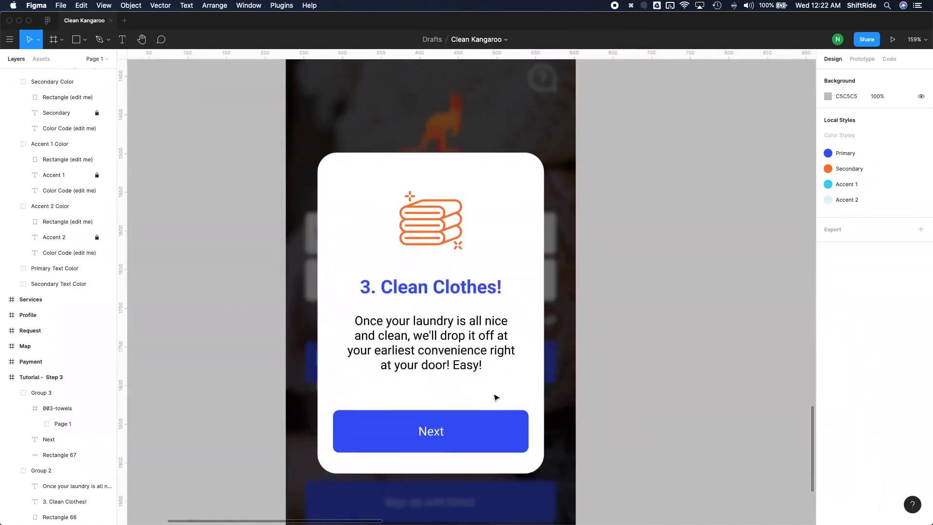
{"action": "double_click", "coordinate": [438, 434]}
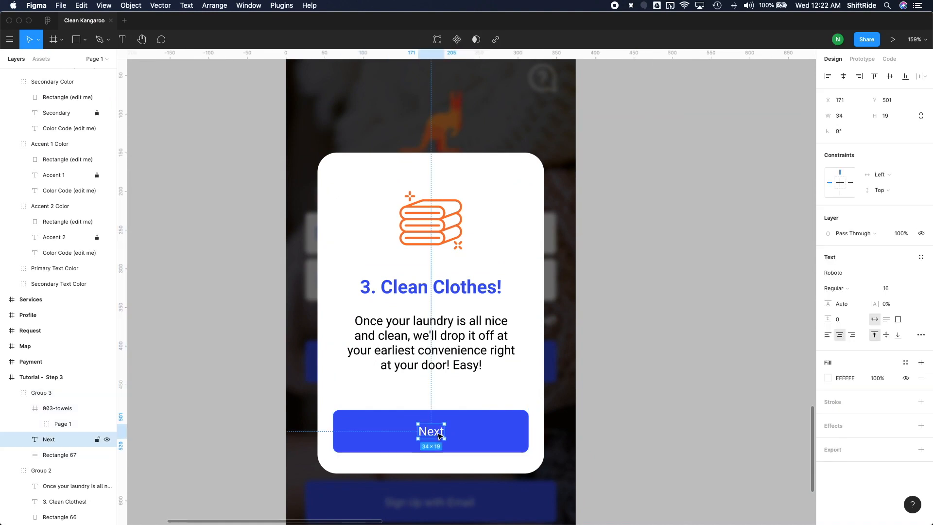
{"action": "double_click", "coordinate": [426, 433]}
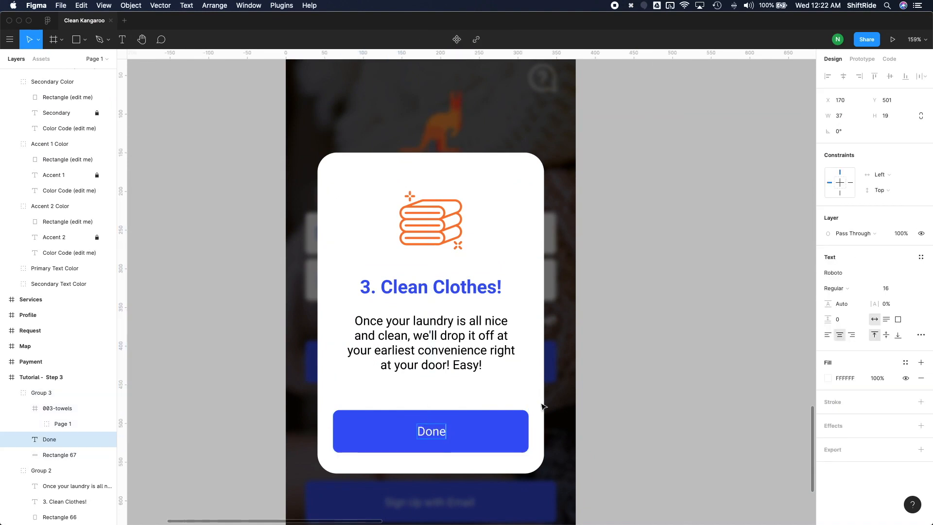
{"action": "key", "text": "Escape"}
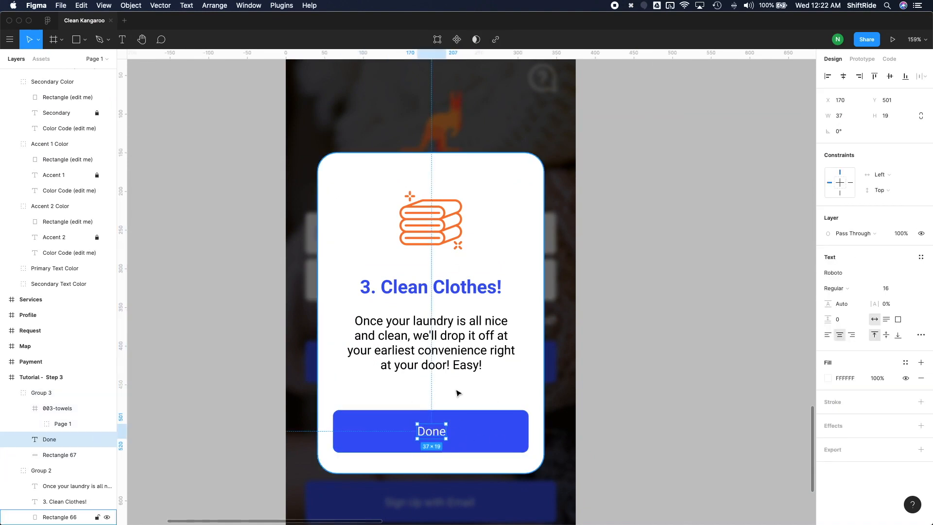
{"action": "scroll", "coordinate": [457, 393], "scroll_direction": "down", "scroll_amount": 2}
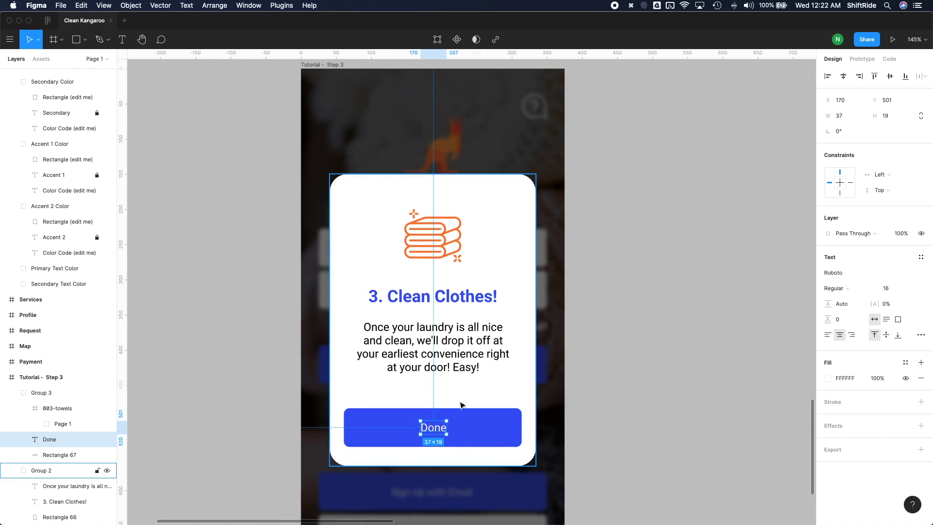
{"action": "scroll", "coordinate": [542, 393], "scroll_direction": "down", "scroll_amount": 2}
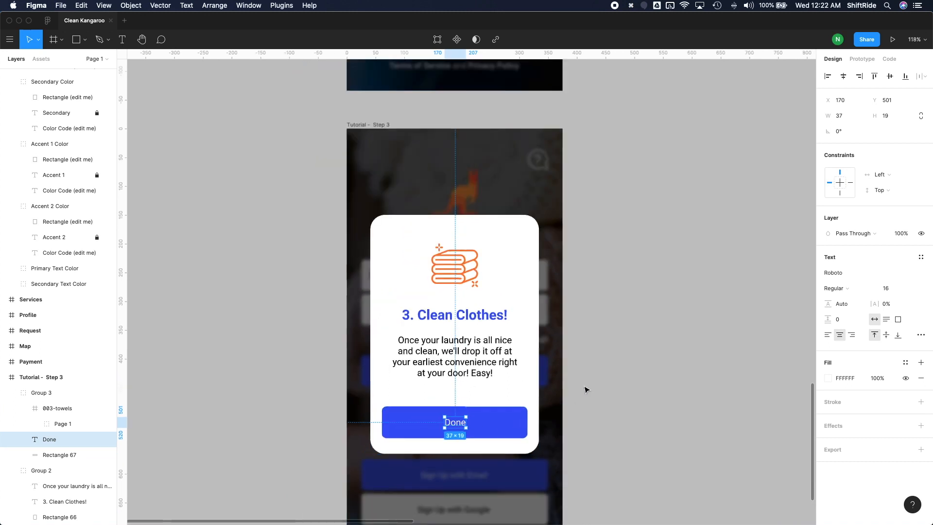
{"action": "left_click", "coordinate": [587, 389]}
{"action": "scroll", "coordinate": [604, 410], "scroll_direction": "down", "scroll_amount": 5}
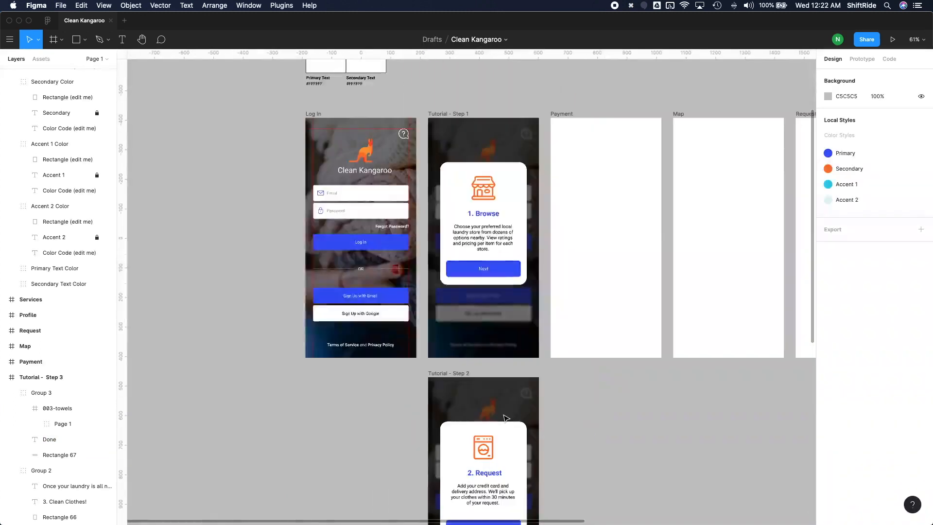
{"action": "scroll", "coordinate": [494, 257], "scroll_direction": "down", "scroll_amount": 3}
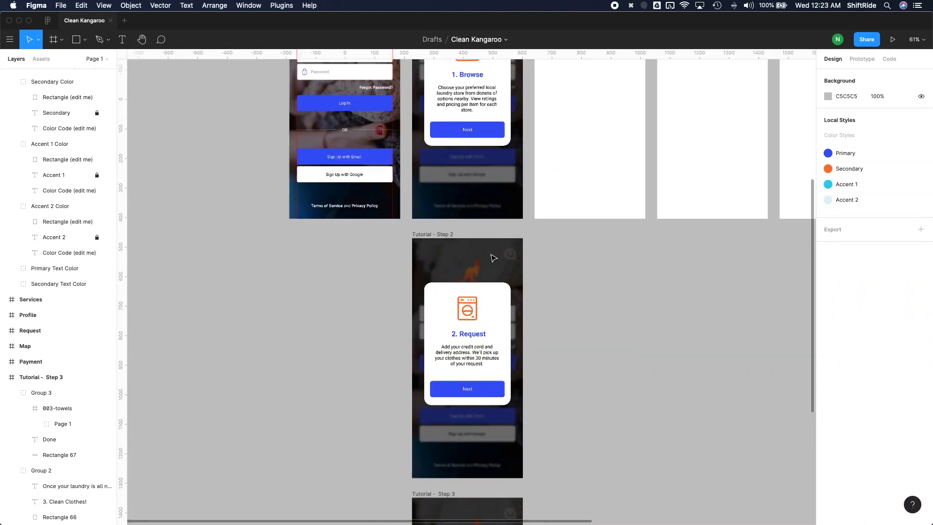
{"action": "scroll", "coordinate": [494, 257], "scroll_direction": "down", "scroll_amount": 6}
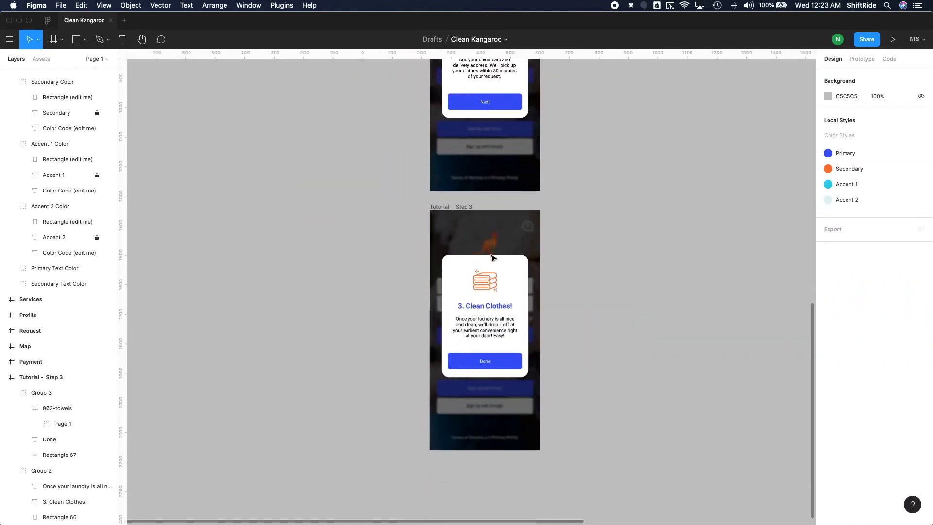